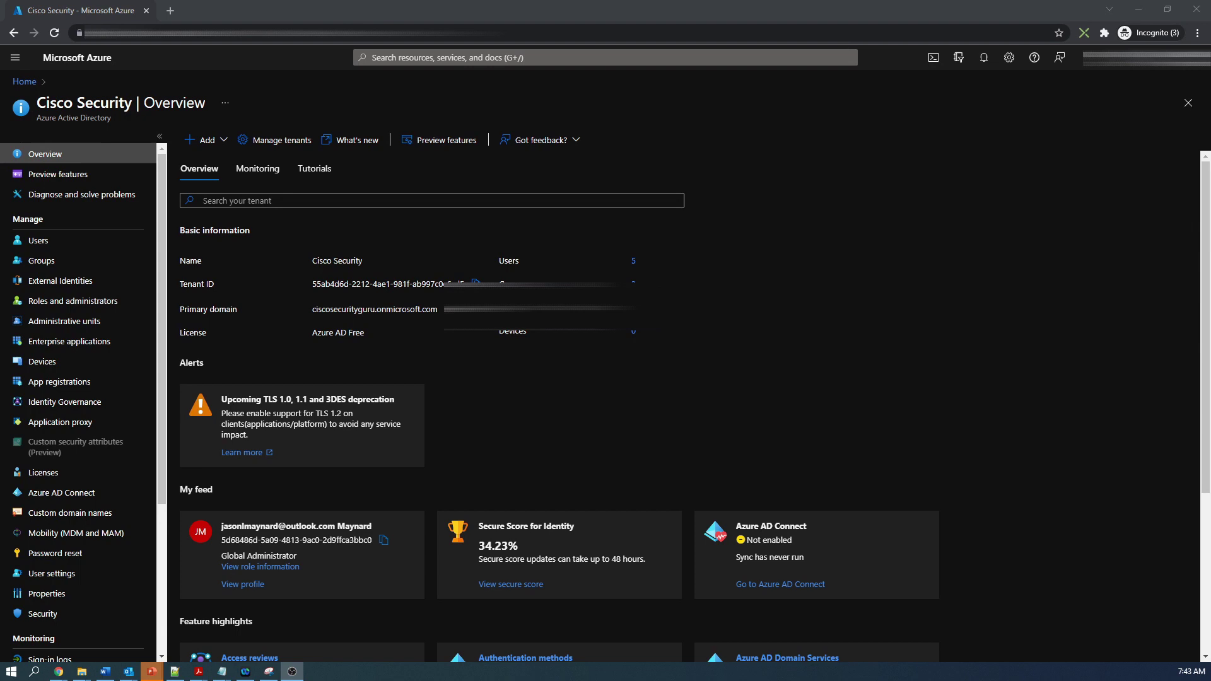
Step: Open the Enterprise applications list for the Cisco Security directory
{"action": "left_click", "coordinate": [79, 348]}
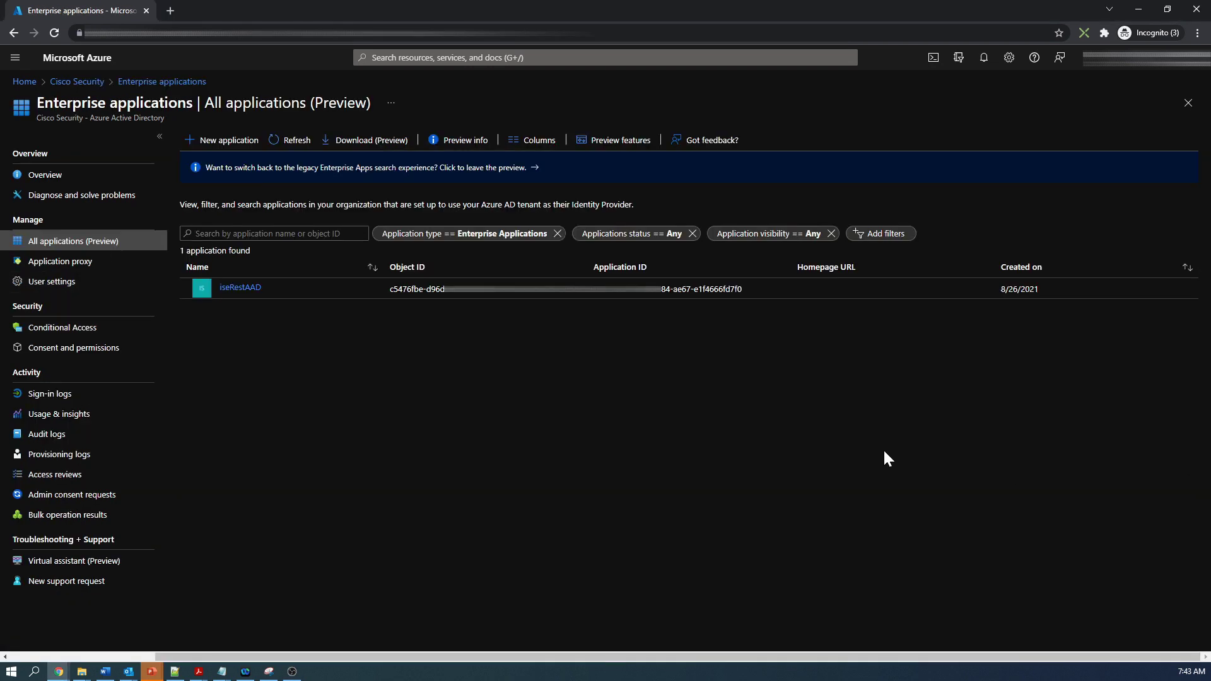
Step: Search the gallery for 'anyconnect' and create the Cisco AnyConnect application
{"action": "left_click", "coordinate": [241, 144]}
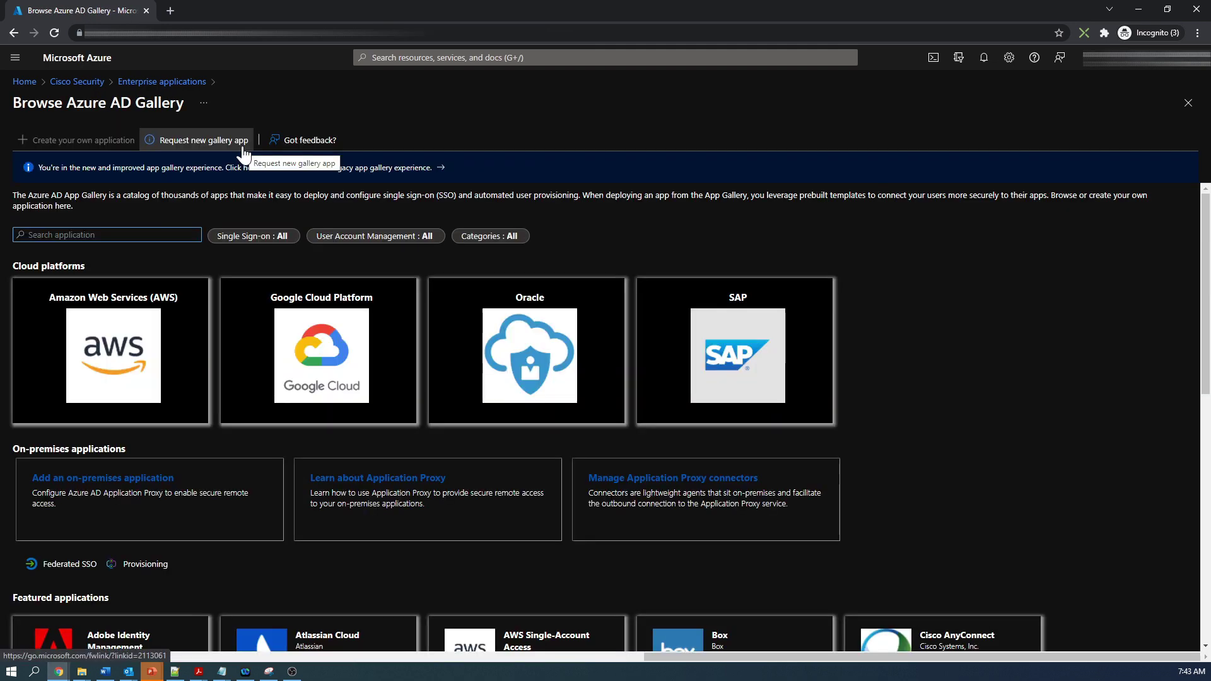
{"action": "type", "text": "anyconnect"}
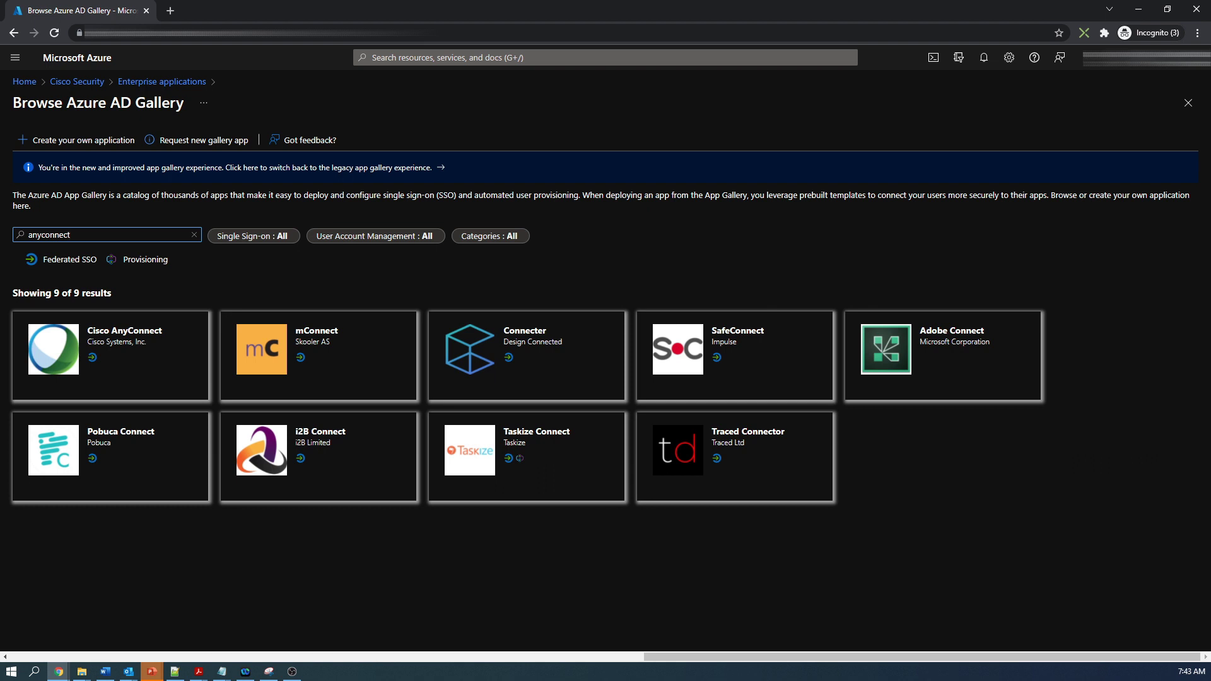
{"action": "left_click", "coordinate": [124, 336]}
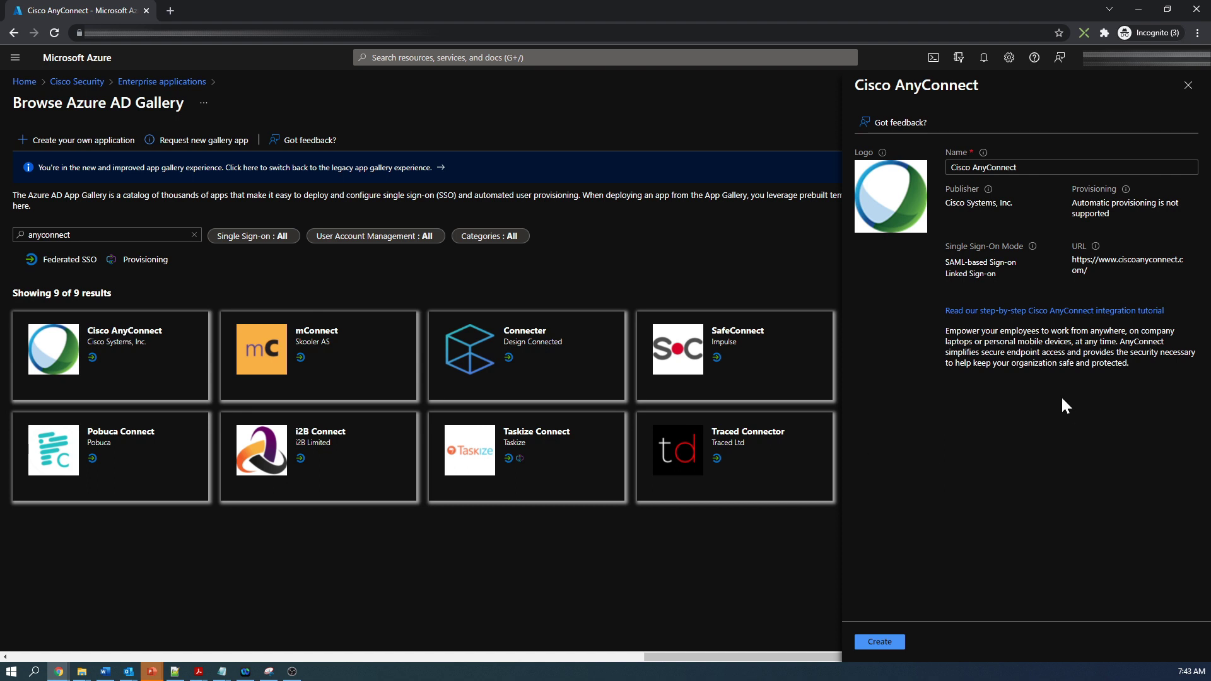
{"action": "left_click", "coordinate": [882, 641]}
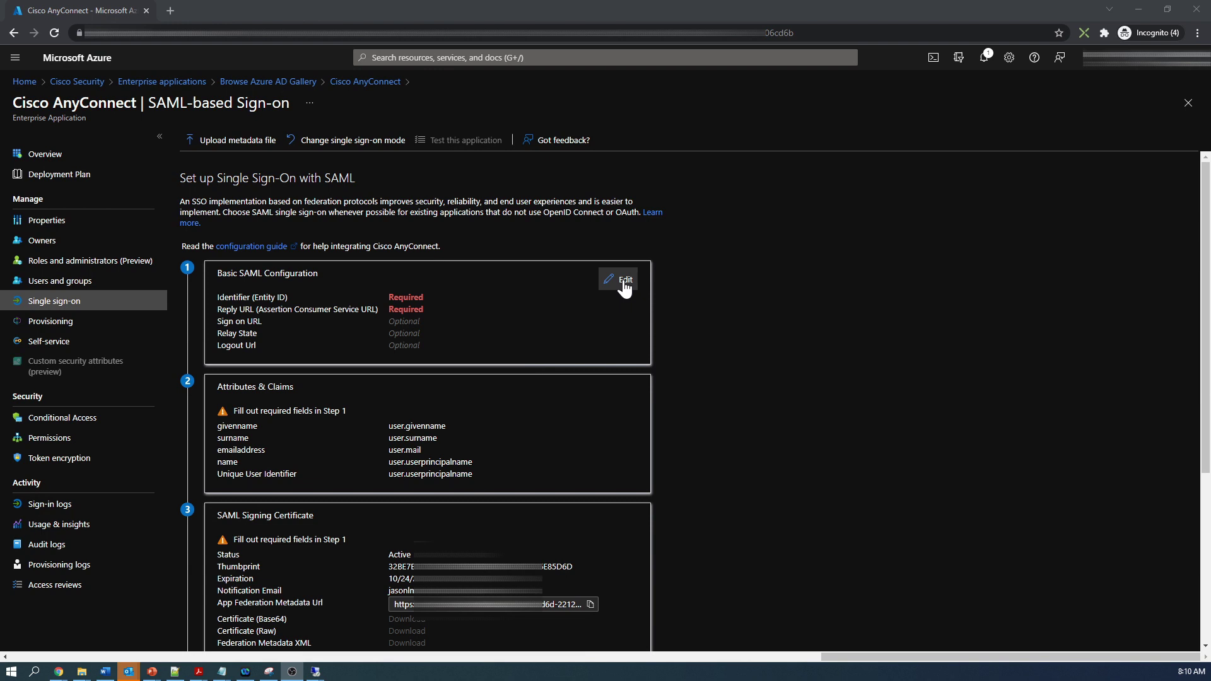
Step: Paste the Azure-MFA Identifier and Reply URL into Basic SAML Configuration and save it
{"action": "left_click", "coordinate": [622, 281]}
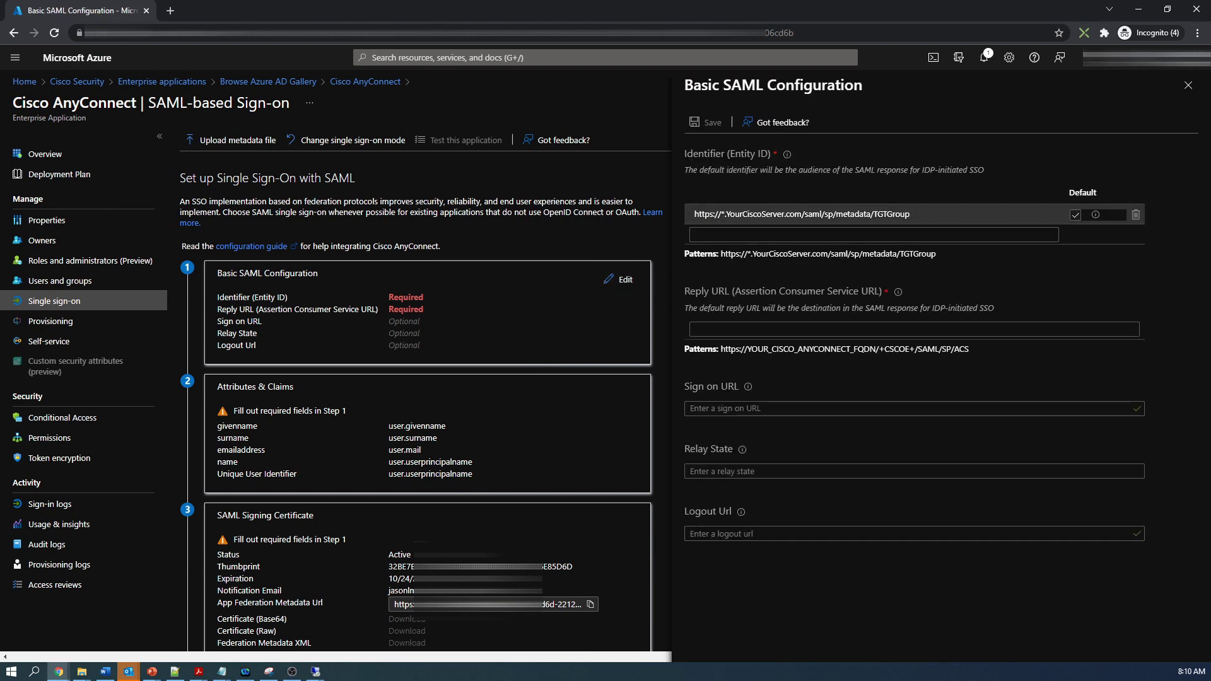
{"action": "left_click_drag", "start_coordinate": [988, 214], "coordinate": [694, 214]}
{"action": "type", "text": "https://RA-VPN.ciscosecurityguru.com/saml/sp/metadata/Azure-MFA"}
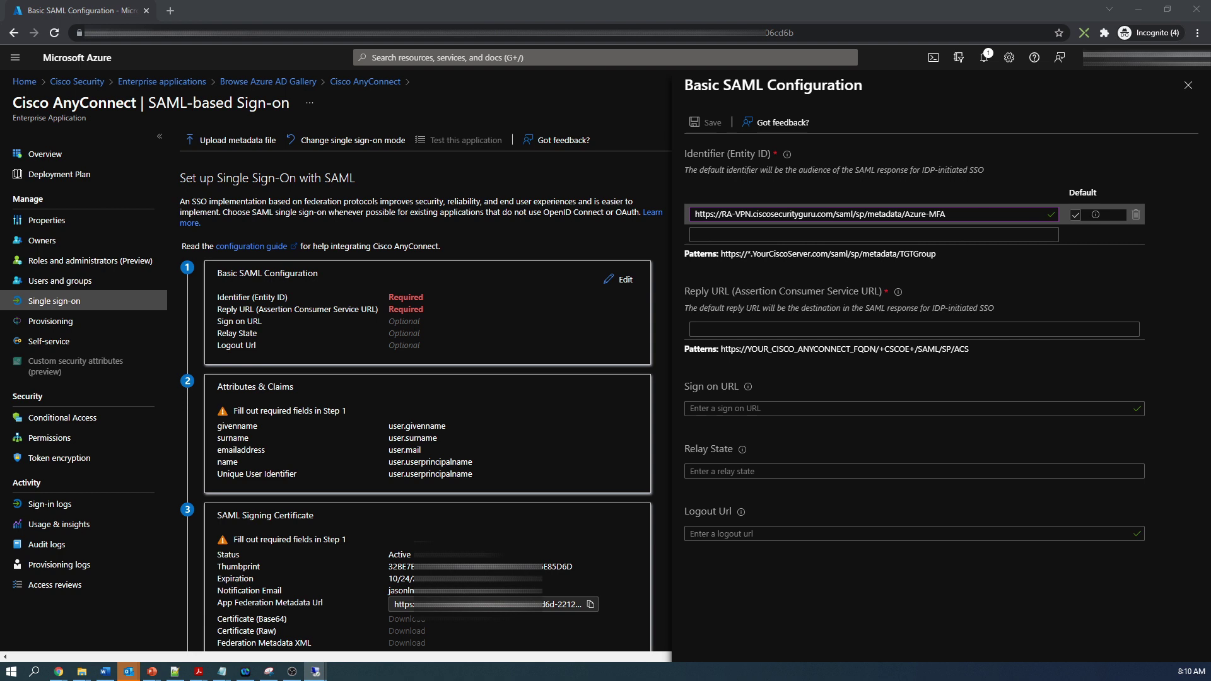
{"action": "left_click", "coordinate": [695, 328]}
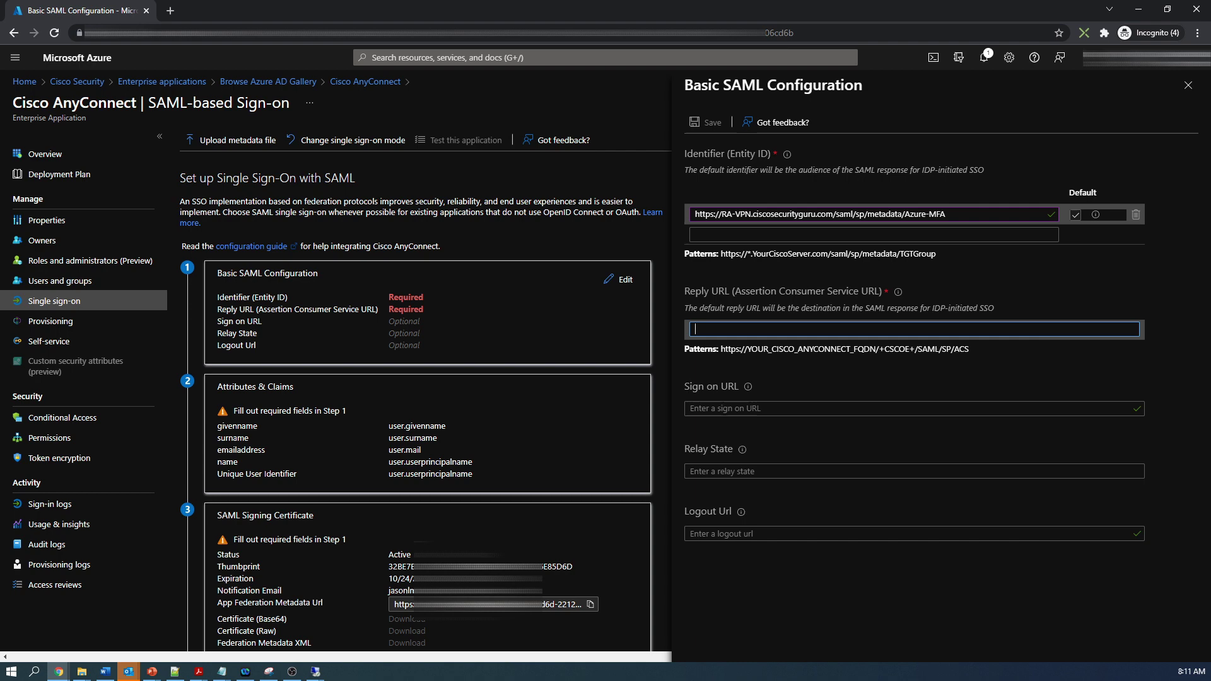
{"action": "type", "text": "https://RA-VPN.ciscosecurityguru.com/+CSCOE+/saml/sp/acs?tgname=Azure-MFA"}
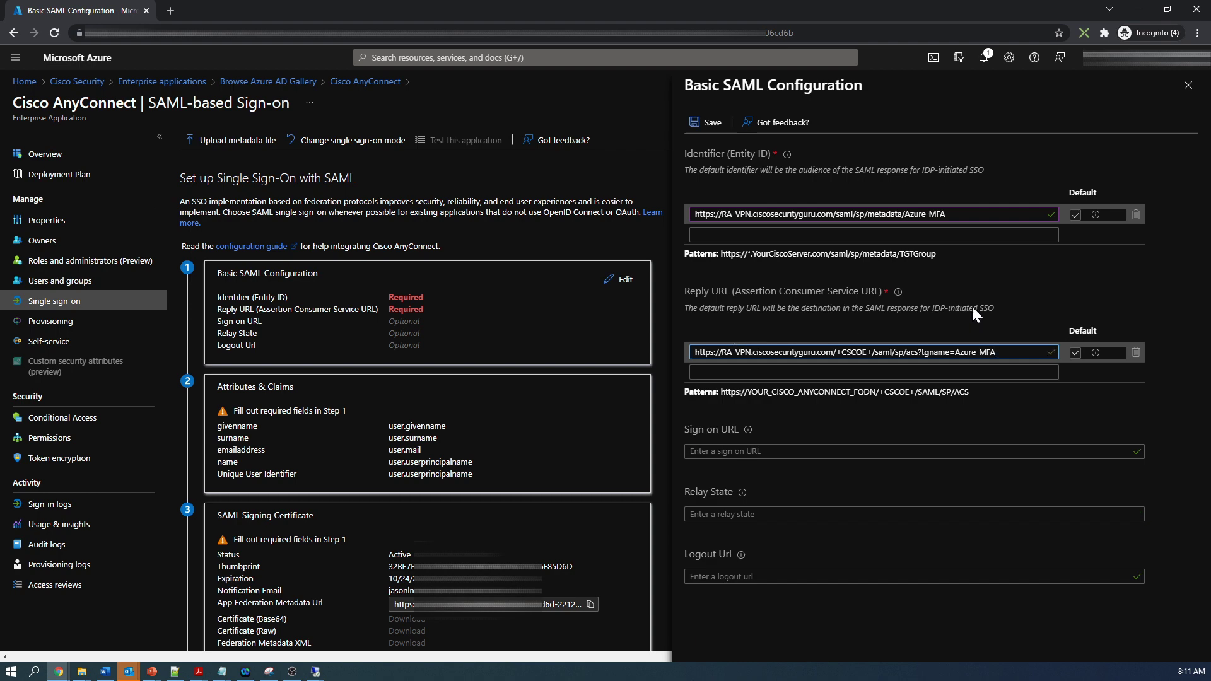
{"action": "left_click", "coordinate": [708, 123]}
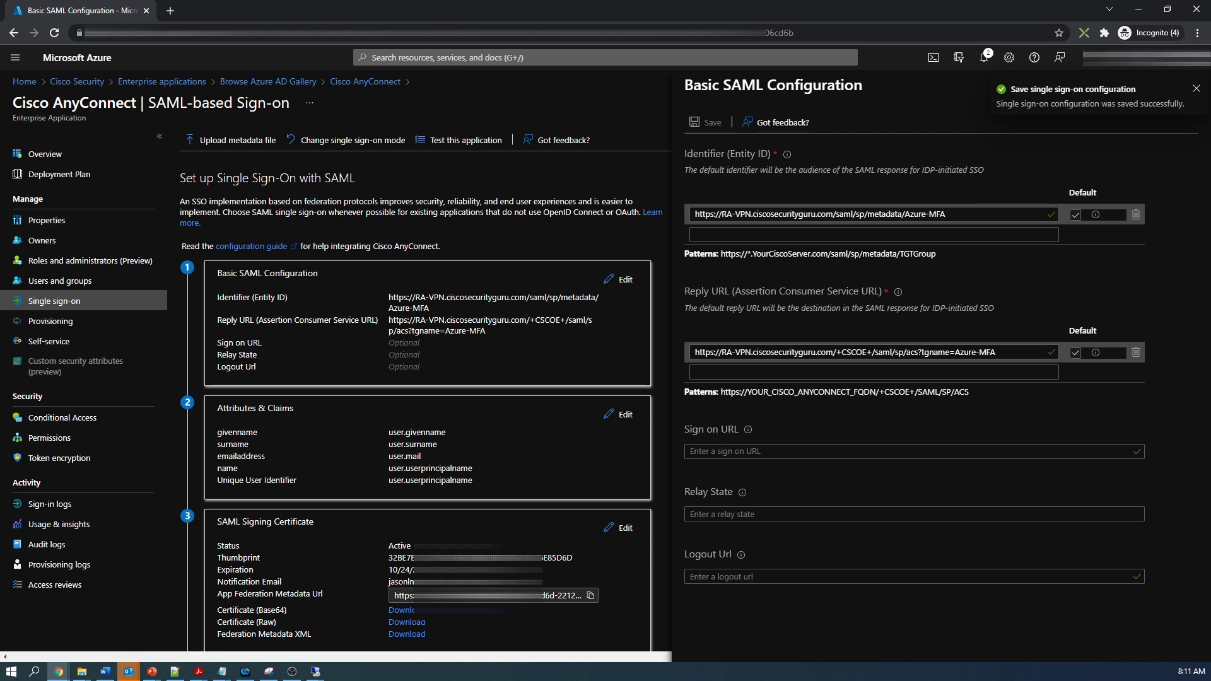
{"action": "key", "text": "alt+Tab"}
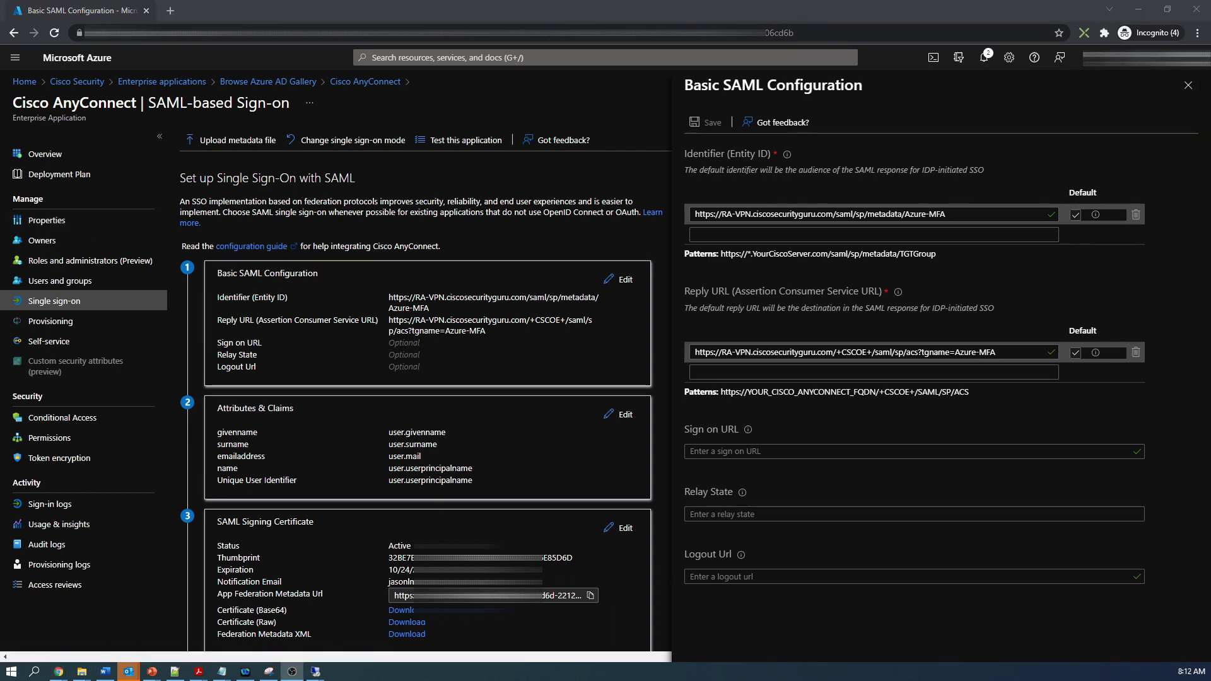
Step: Download and keep the Base64 signing certificate as Cisco AnyConnect.cer
{"action": "left_click", "coordinate": [401, 611]}
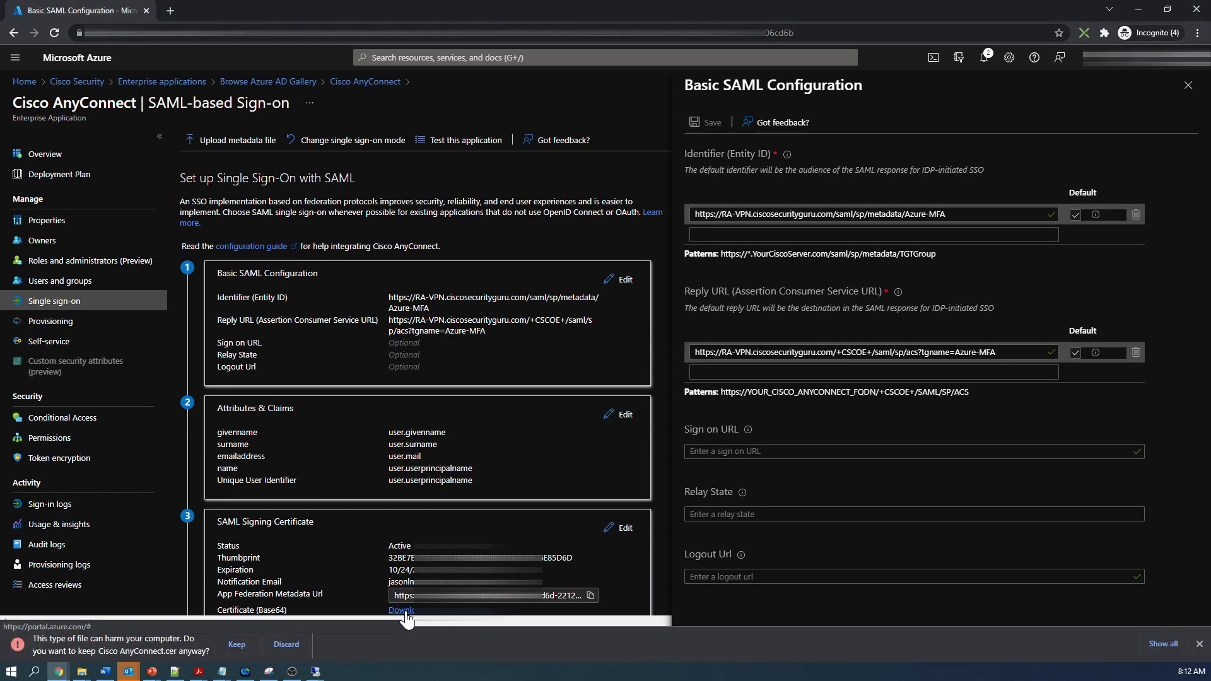
{"action": "left_click", "coordinate": [235, 645]}
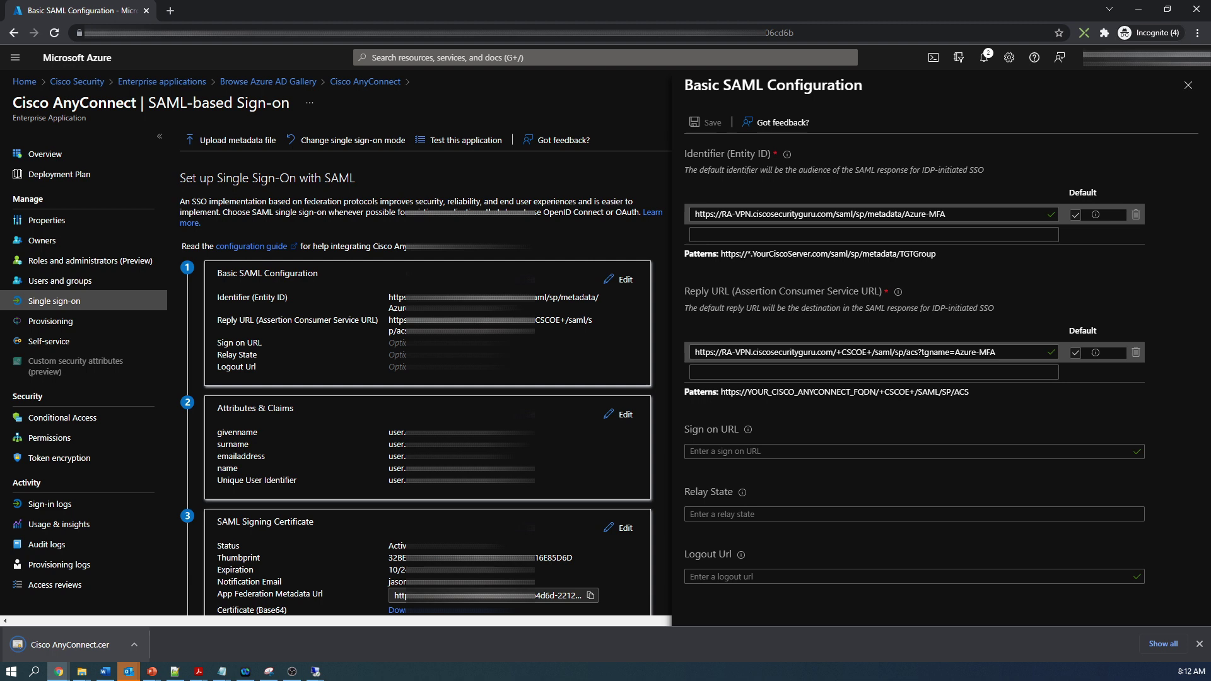
{"action": "scroll", "coordinate": [358, 525], "scroll_direction": "down", "scroll_amount": 3}
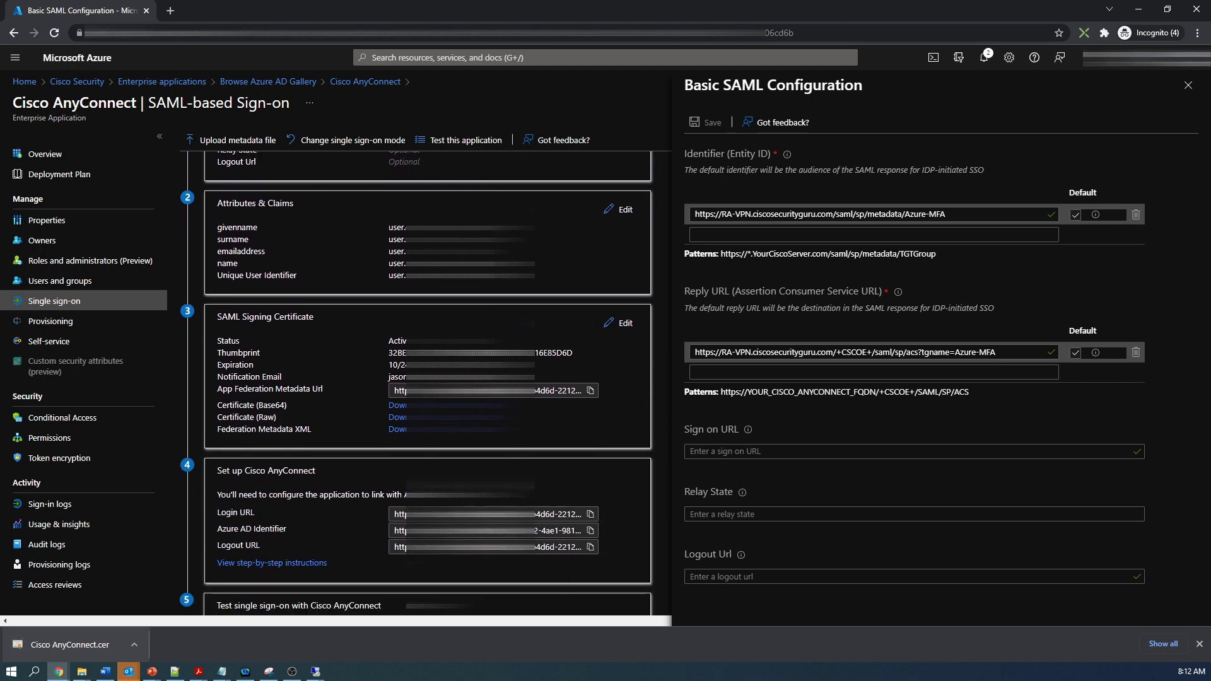
{"action": "scroll", "coordinate": [417, 385], "scroll_direction": "down", "scroll_amount": 1}
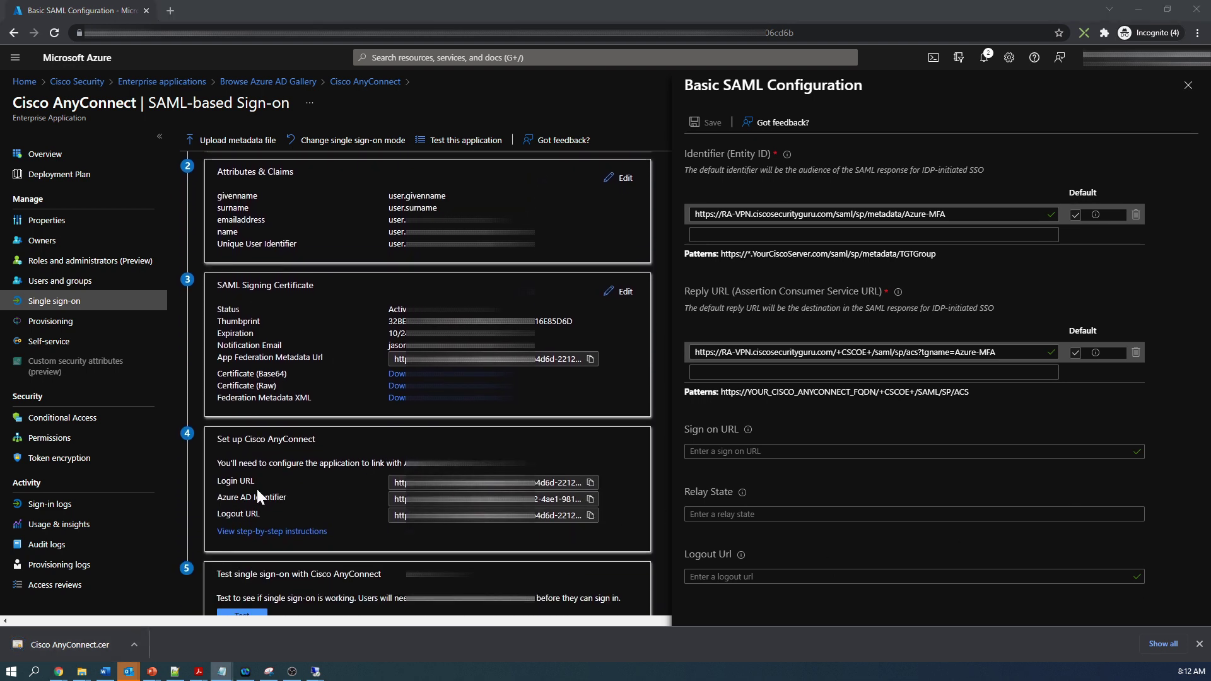
Step: Copy the Login URL, Azure AD Identifier and Logout URL into another application
{"action": "left_click", "coordinate": [590, 482]}
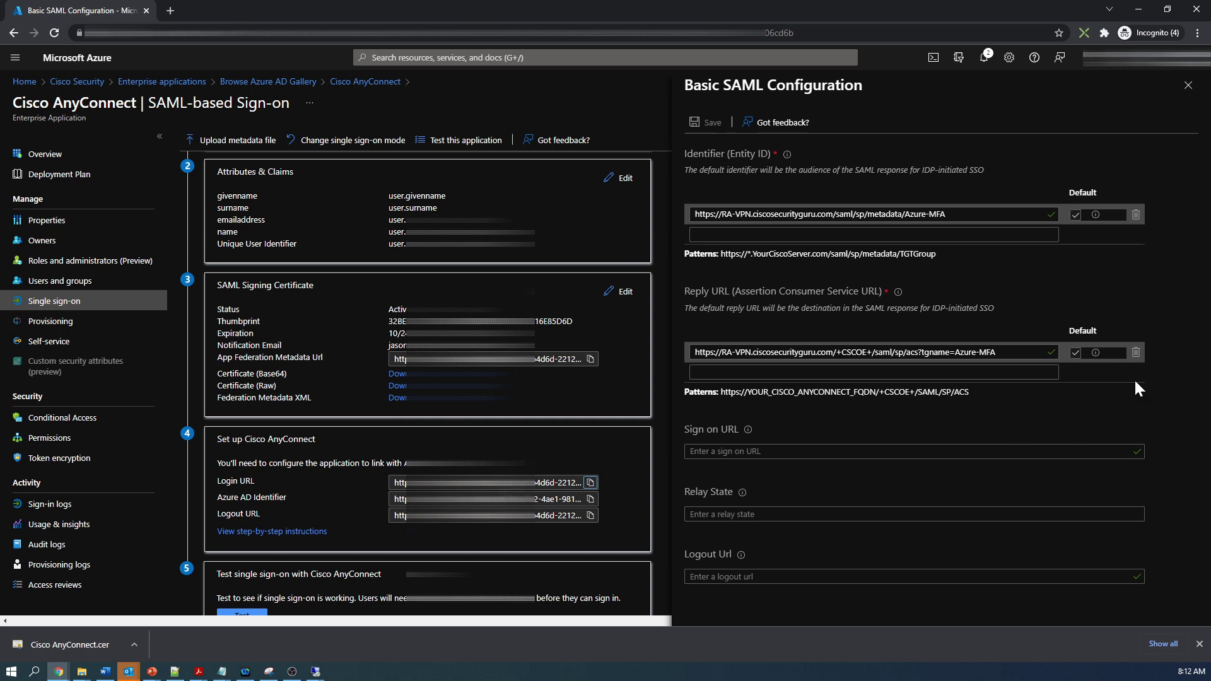
{"action": "key", "text": "alt+Tab"}
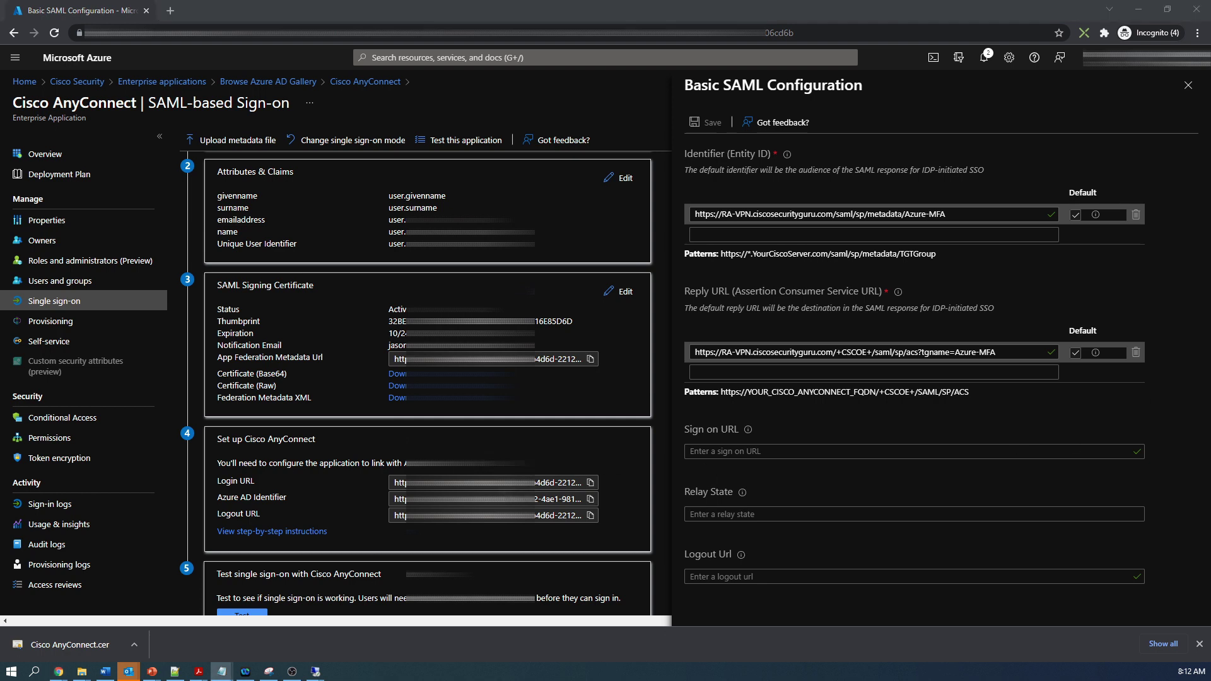
{"action": "left_click", "coordinate": [591, 499]}
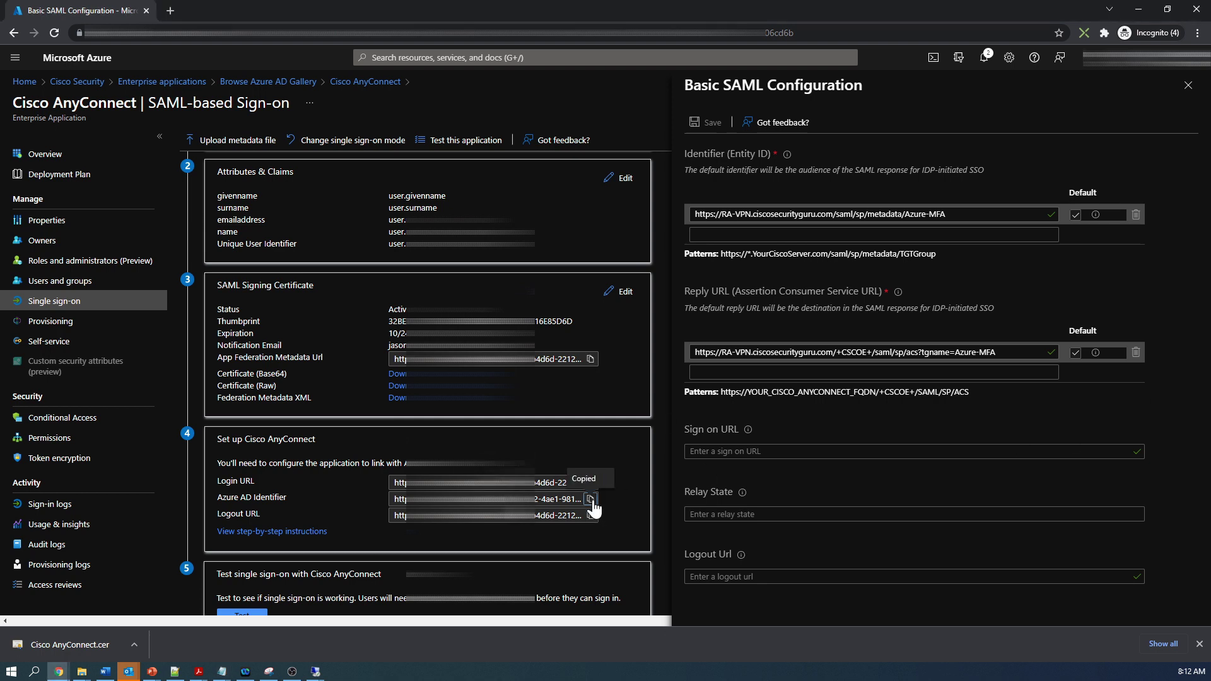
{"action": "key", "text": "alt+Tab"}
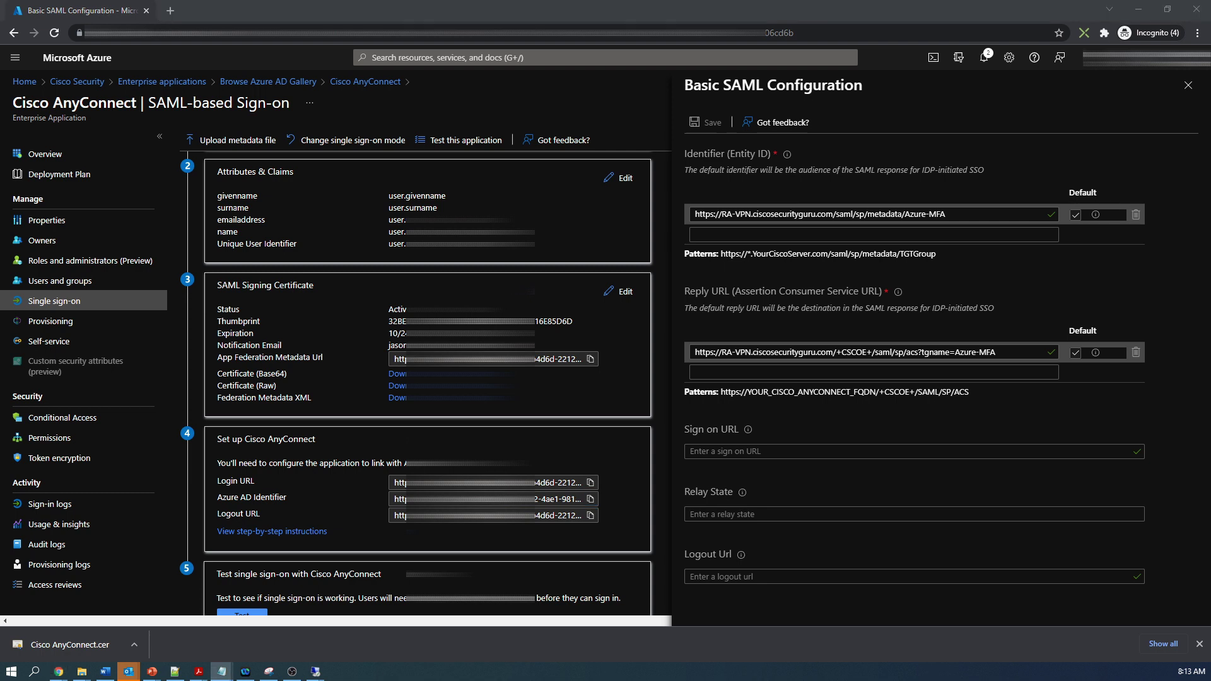
{"action": "left_click", "coordinate": [590, 516]}
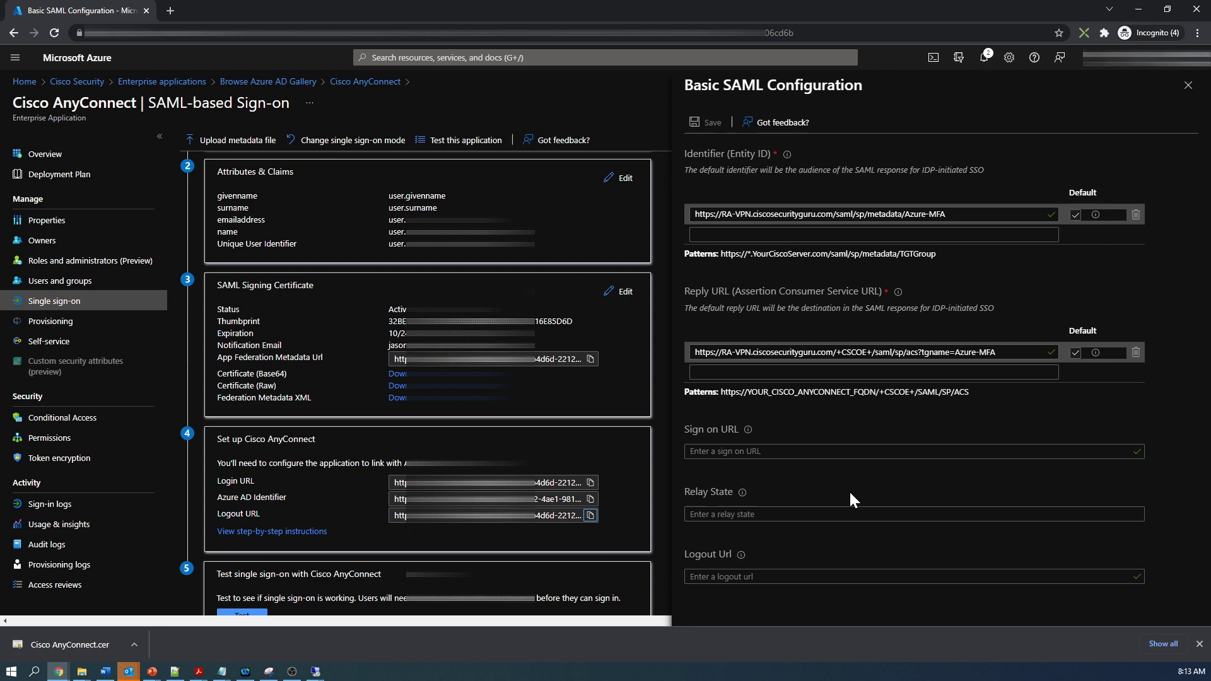
{"action": "key", "text": "alt+Tab"}
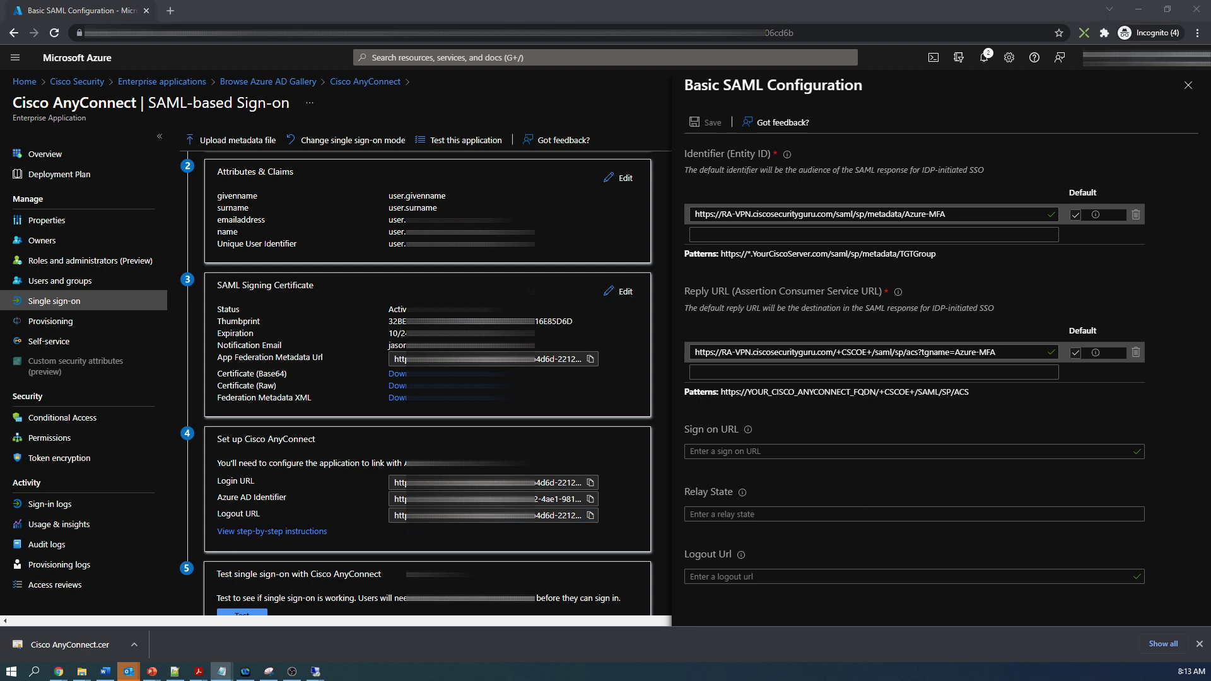
{"action": "key", "text": "alt+Tab"}
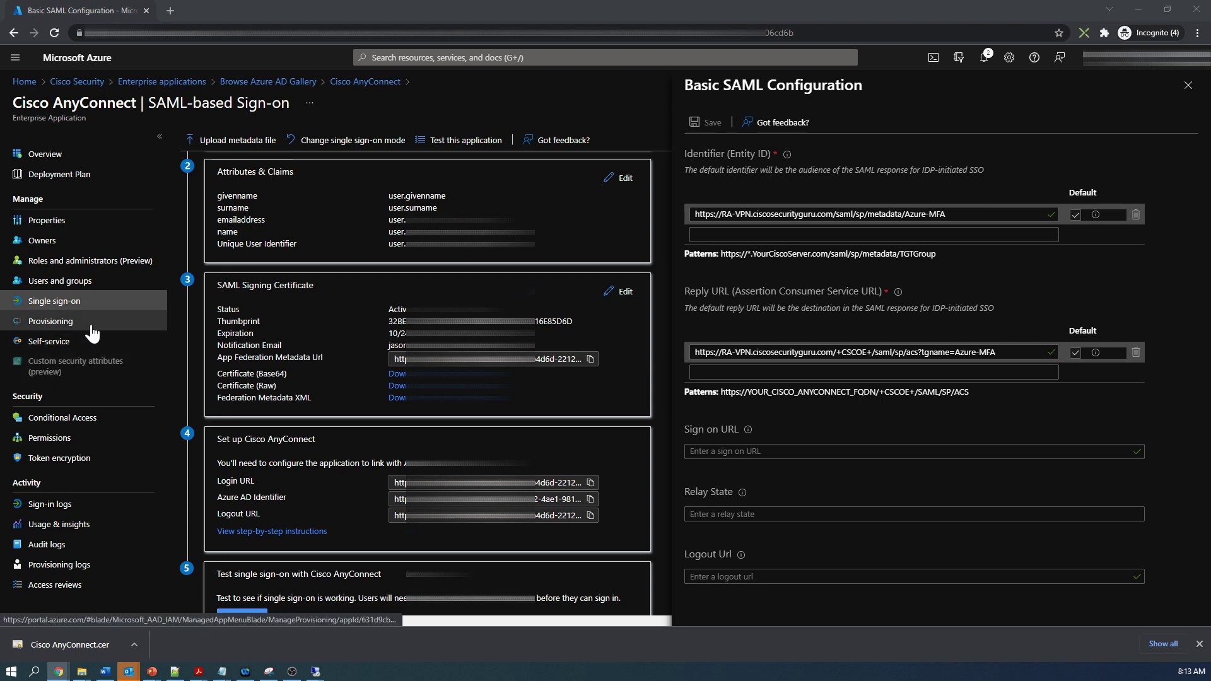
Step: Assign the HR, IT and sales test users to Cisco AnyConnect with Default Access
{"action": "left_click", "coordinate": [71, 292]}
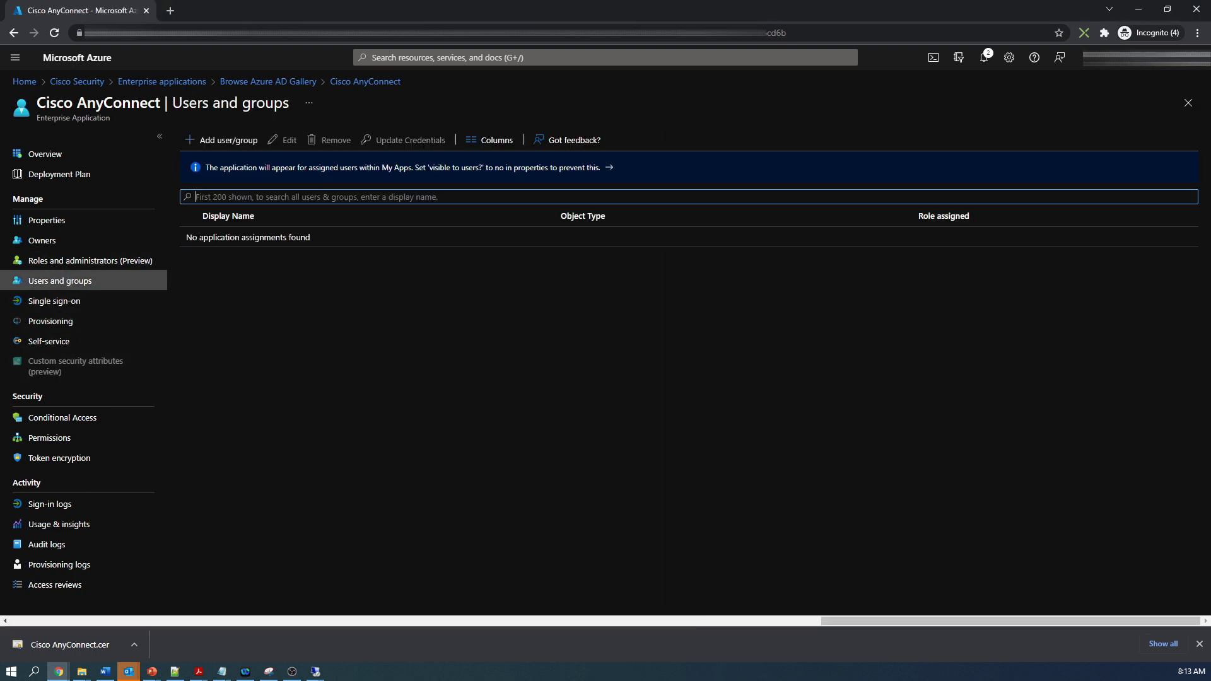
{"action": "left_click", "coordinate": [232, 150]}
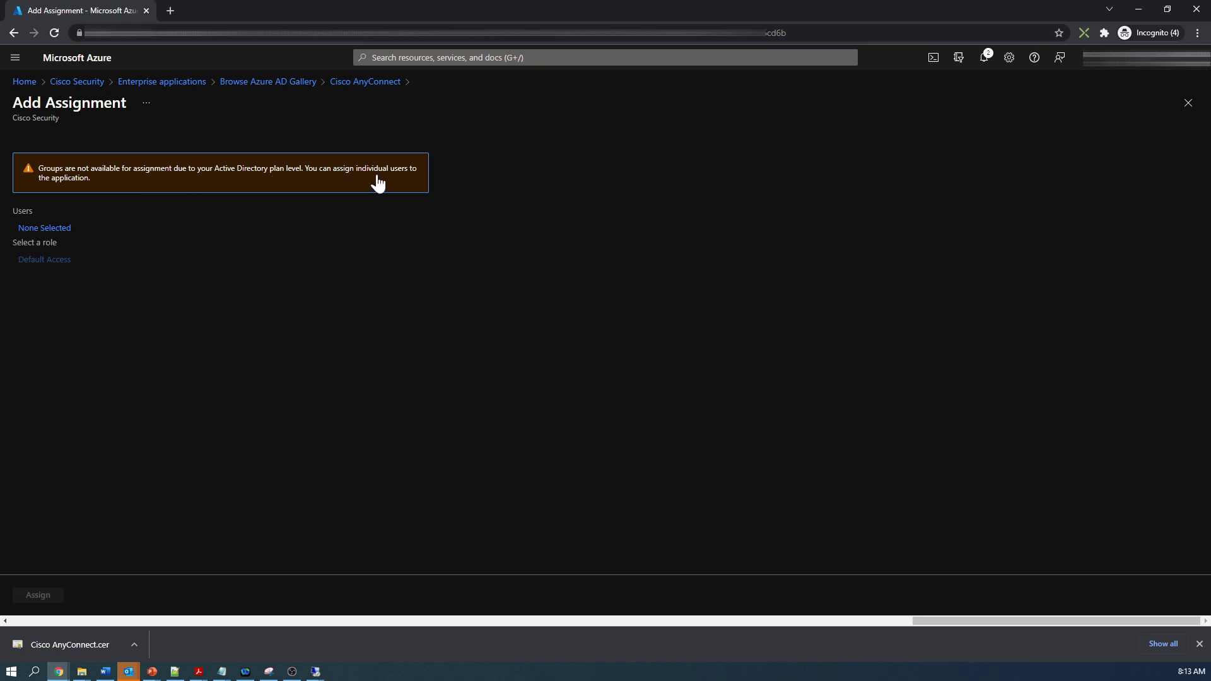
{"action": "left_click", "coordinate": [35, 234]}
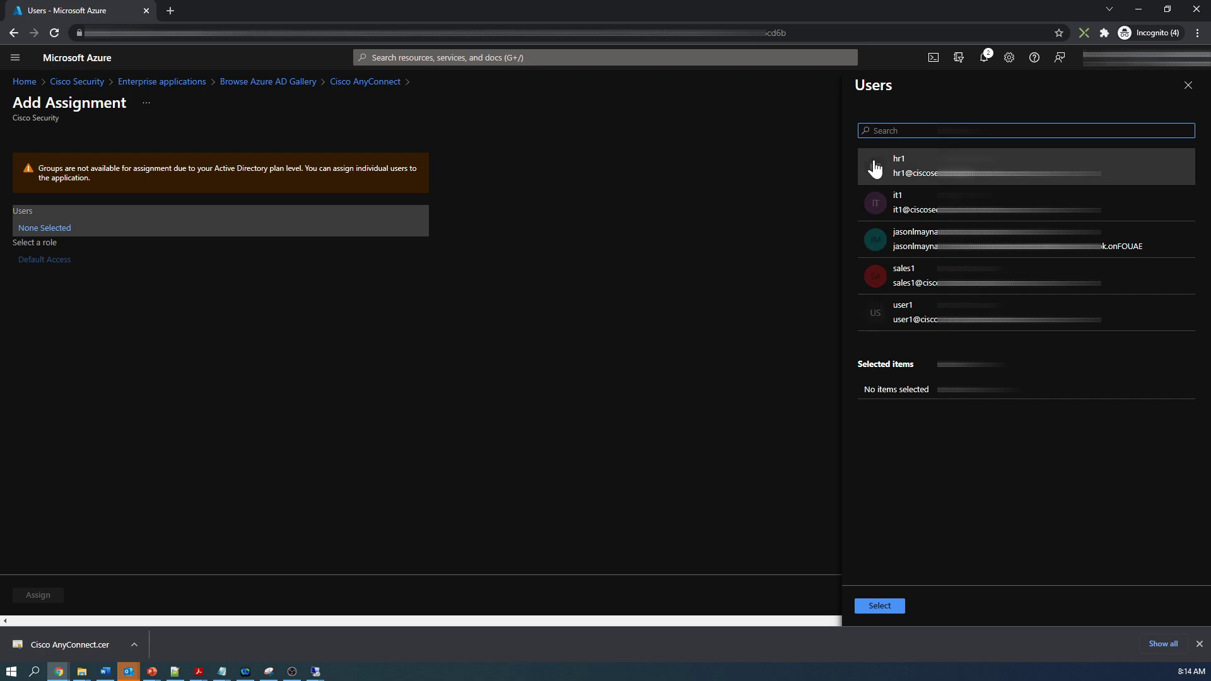
{"action": "left_click", "coordinate": [875, 171]}
{"action": "left_click", "coordinate": [873, 218]}
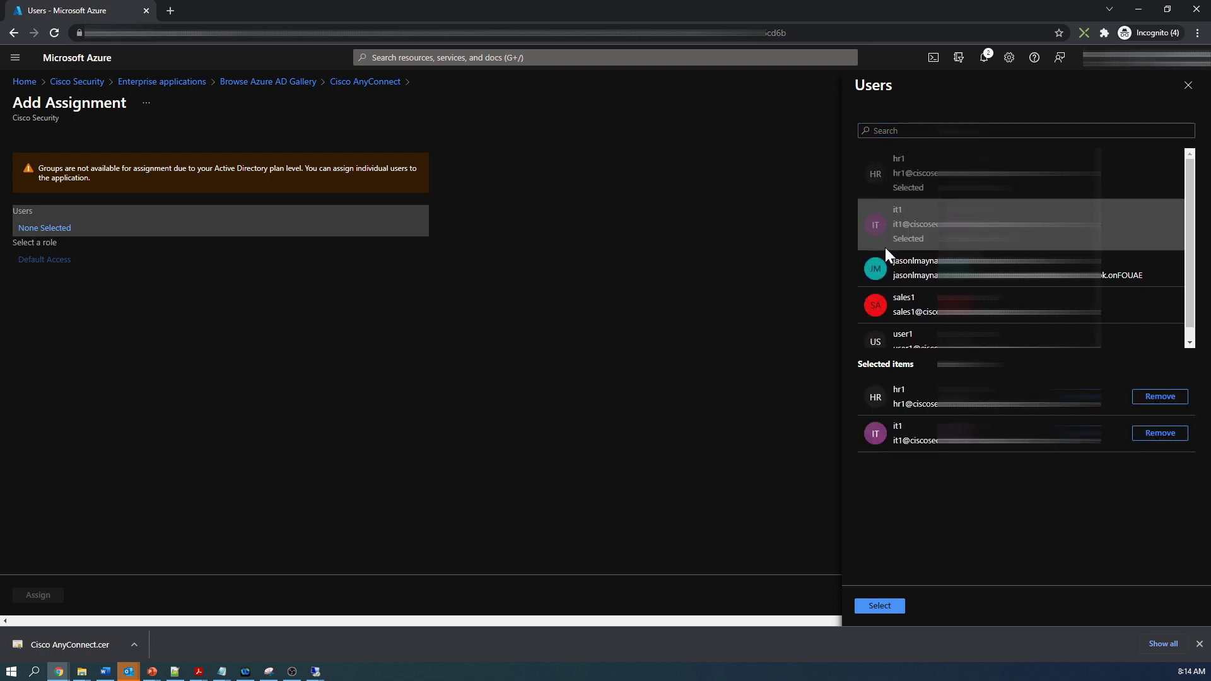
{"action": "left_click", "coordinate": [881, 308]}
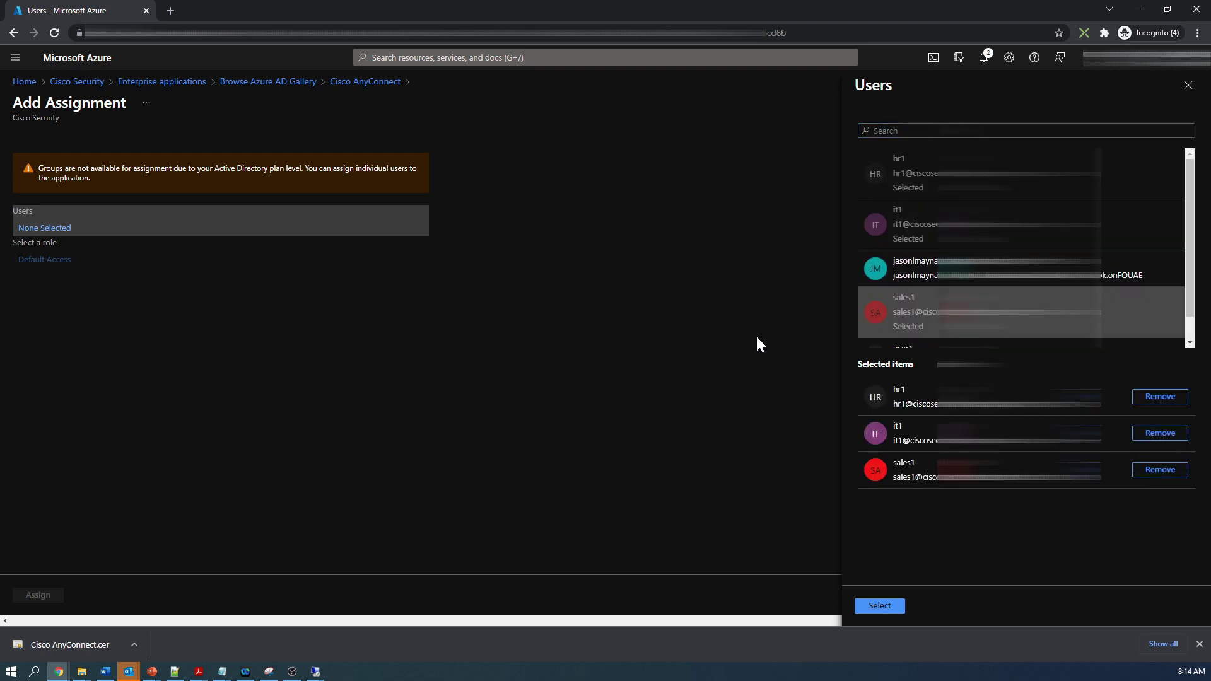
{"action": "left_click", "coordinate": [880, 605]}
{"action": "left_click", "coordinate": [44, 596]}
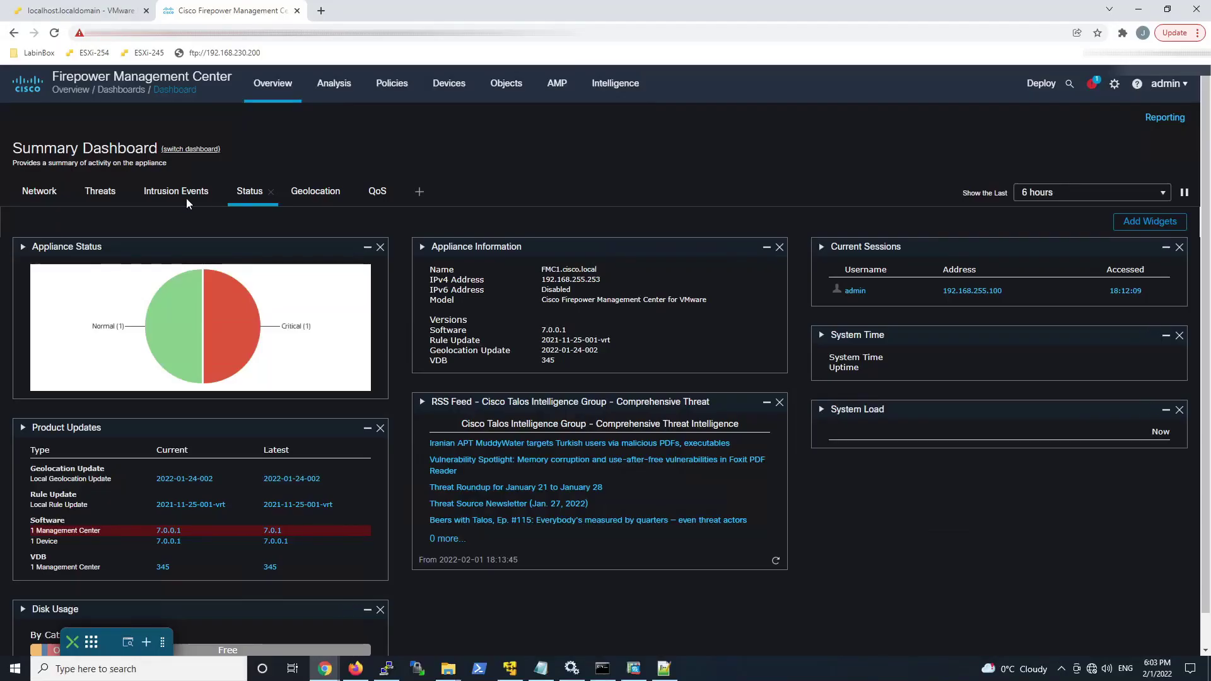
Step: On Devices > Certificates, start adding a certificate for device FTD100
{"action": "mouse_move", "coordinate": [449, 91]}
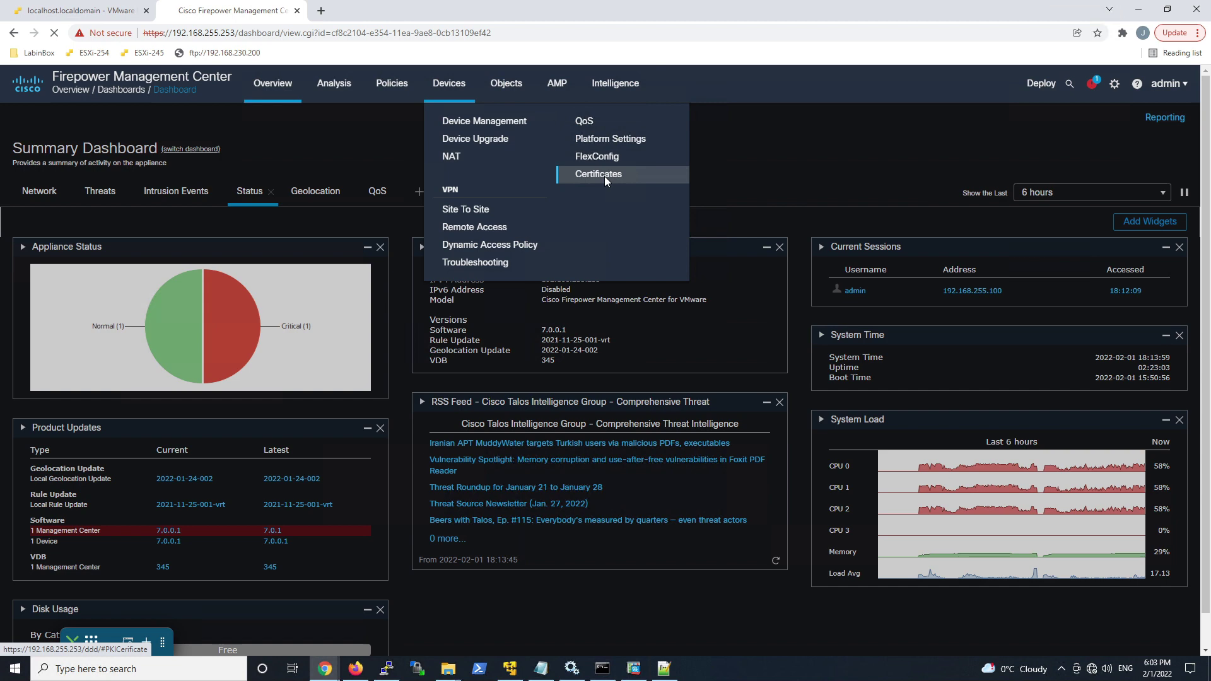
{"action": "left_click", "coordinate": [604, 176]}
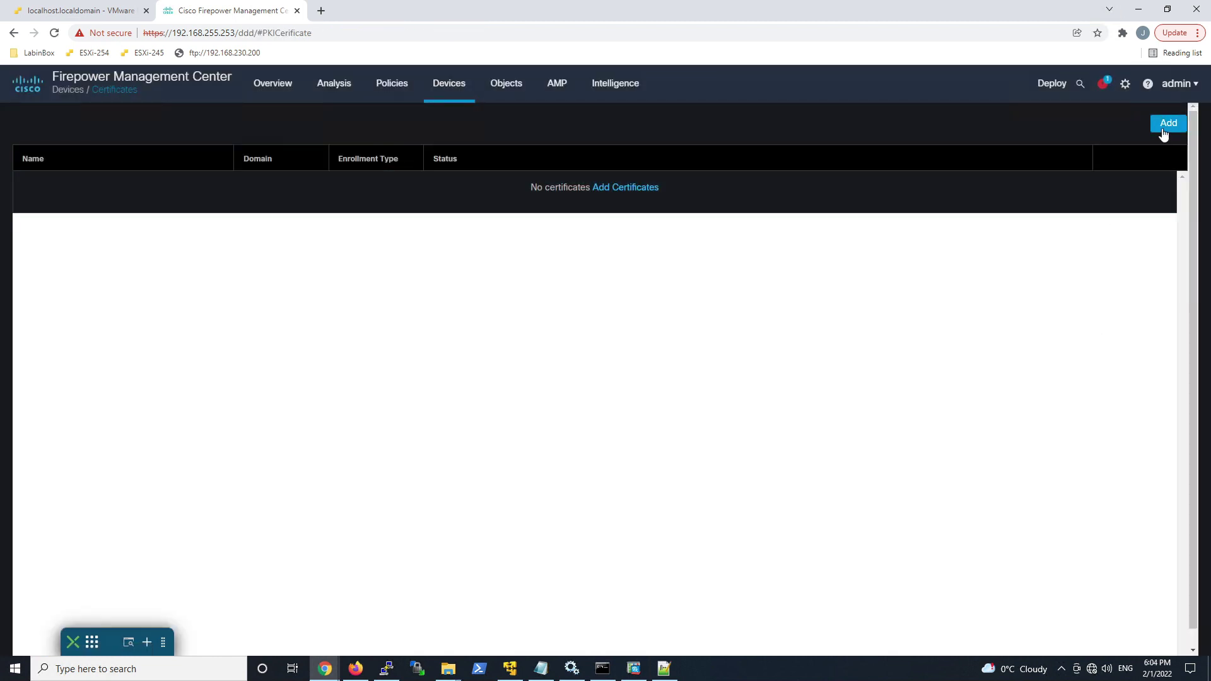
{"action": "left_click", "coordinate": [1165, 124]}
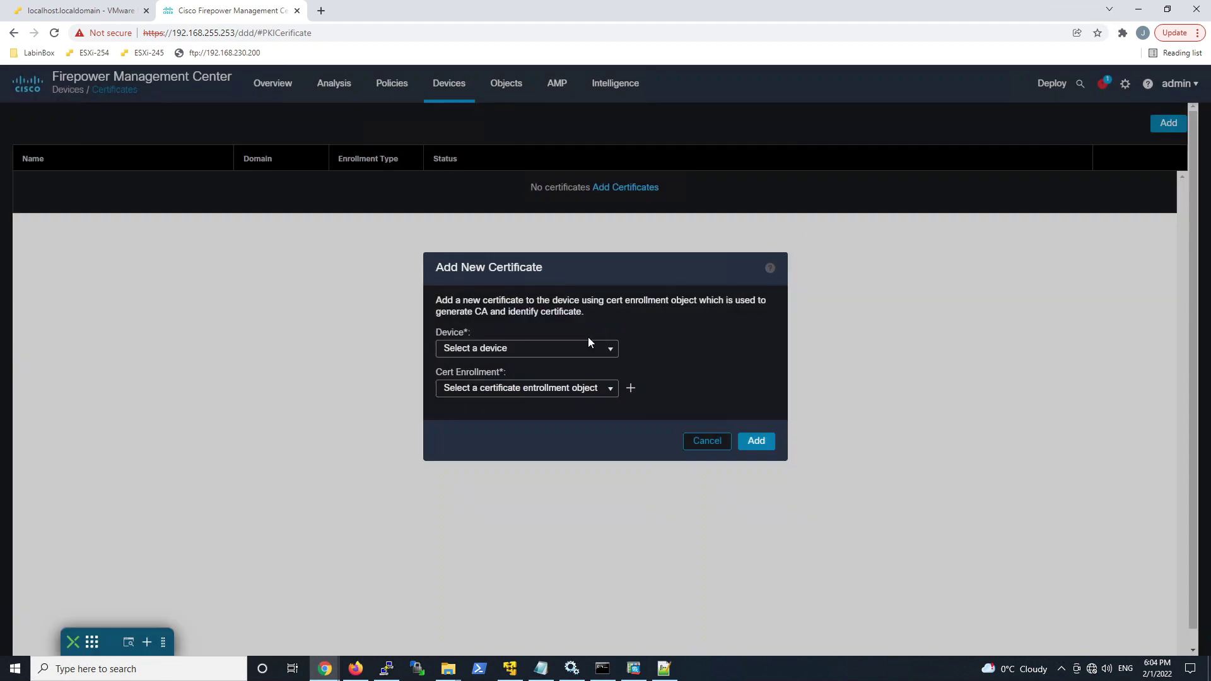
{"action": "left_click", "coordinate": [593, 348]}
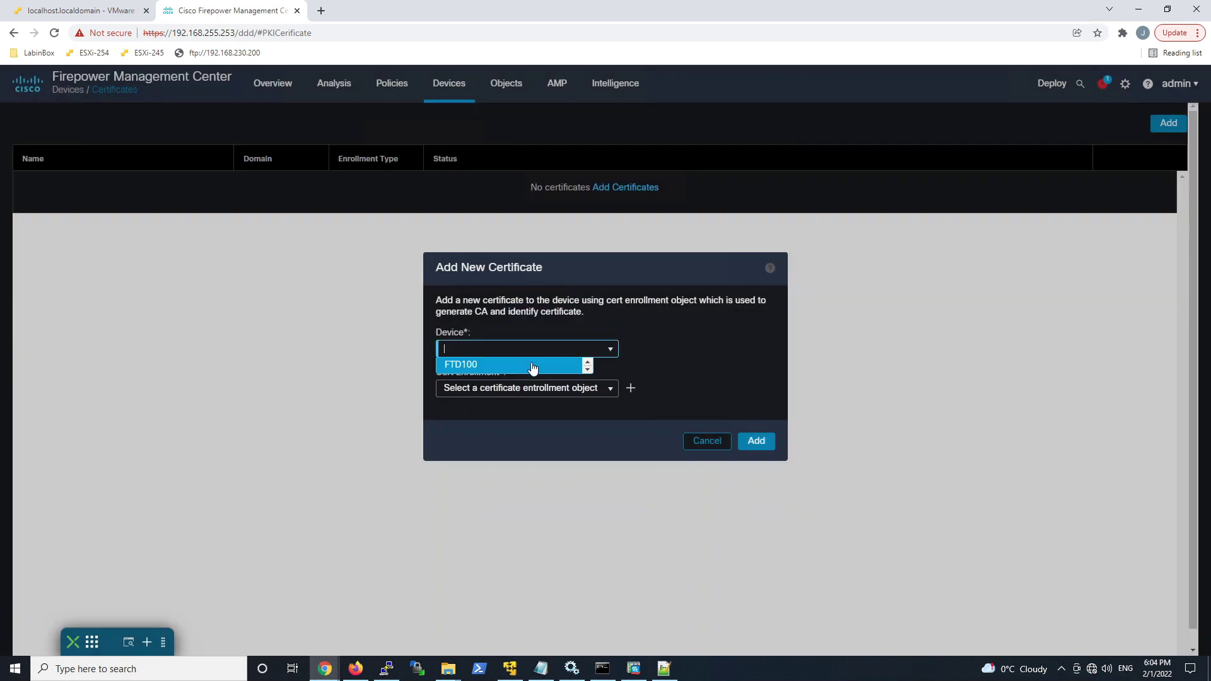
{"action": "left_click", "coordinate": [533, 364]}
{"action": "left_click", "coordinate": [608, 389]}
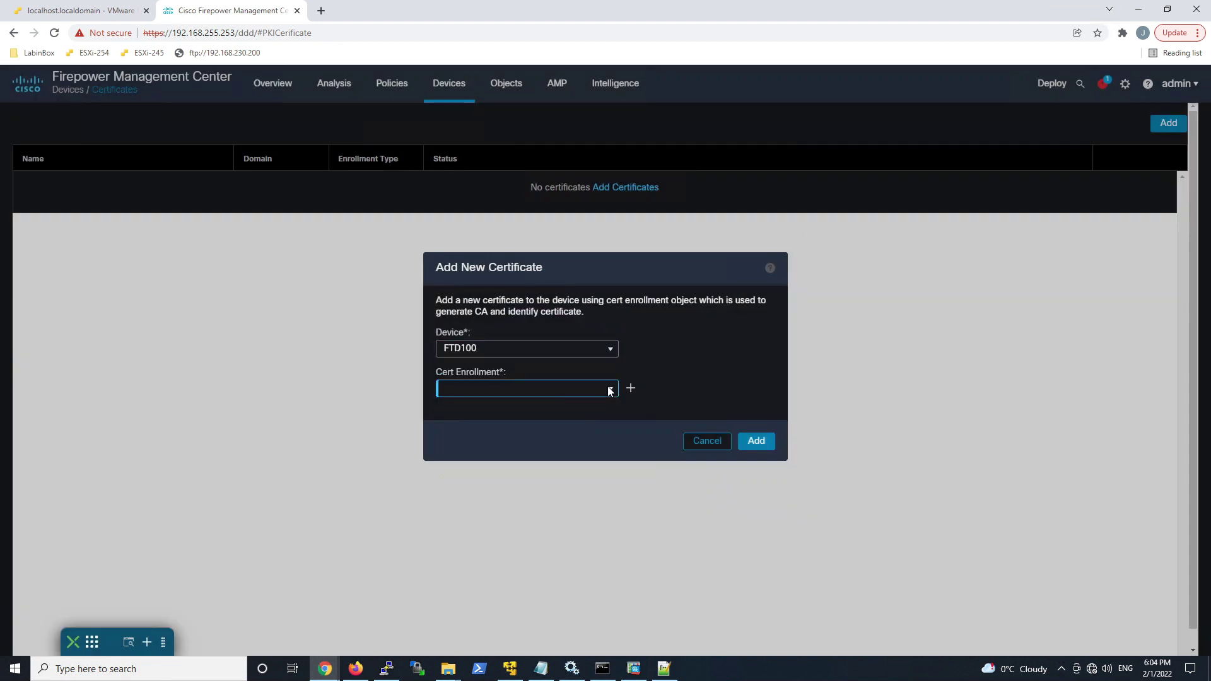
Step: Name the enrollment Azure-AD-IDP, set Manual type, and enable CA Only and Skip Check
{"action": "left_click", "coordinate": [631, 391]}
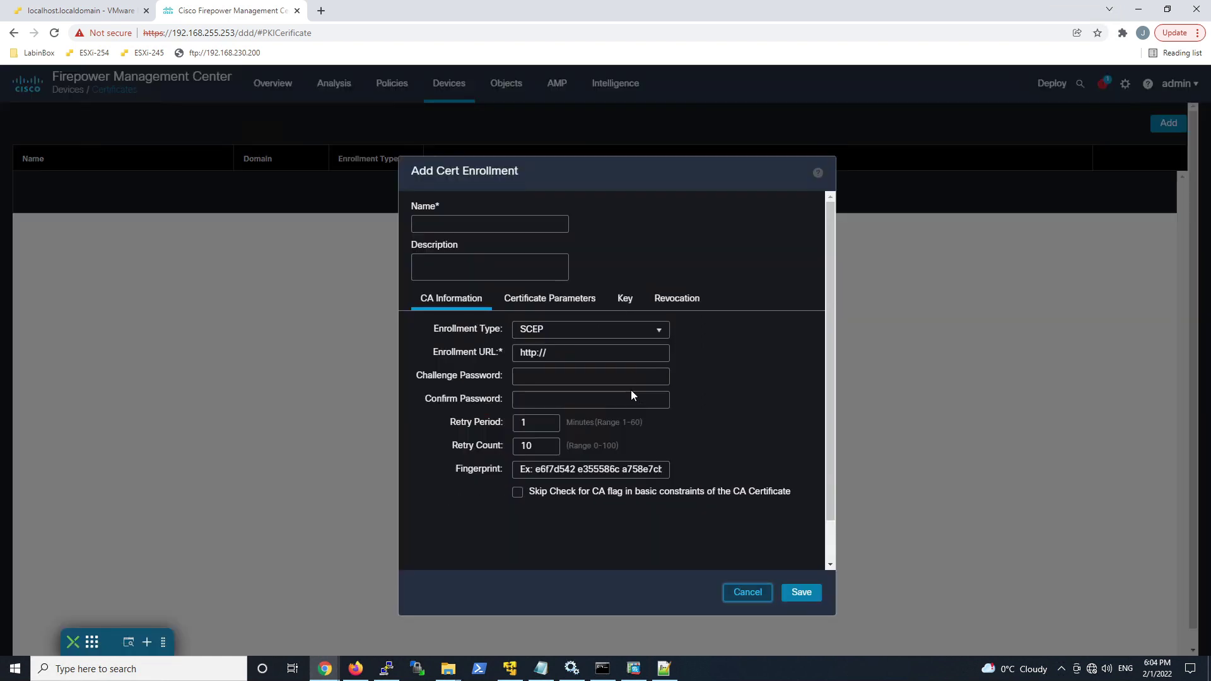
{"action": "type", "text": "Azure-AD"}
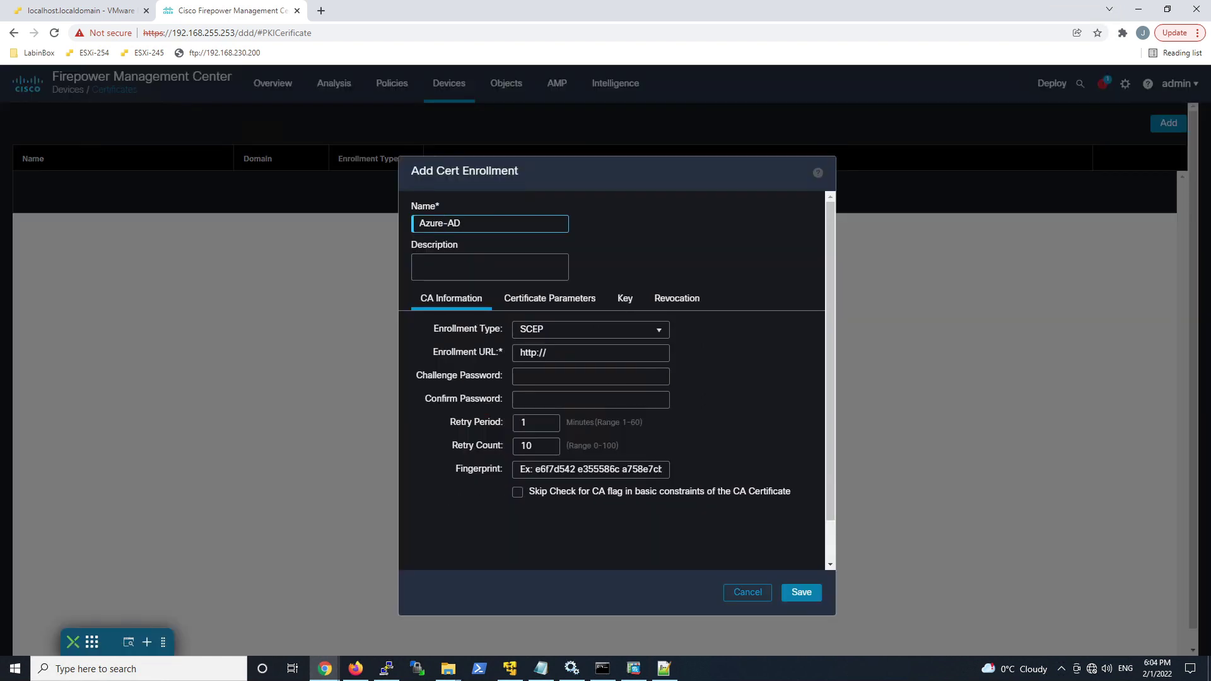
{"action": "type", "text": "-IDP"}
{"action": "left_click", "coordinate": [654, 330]}
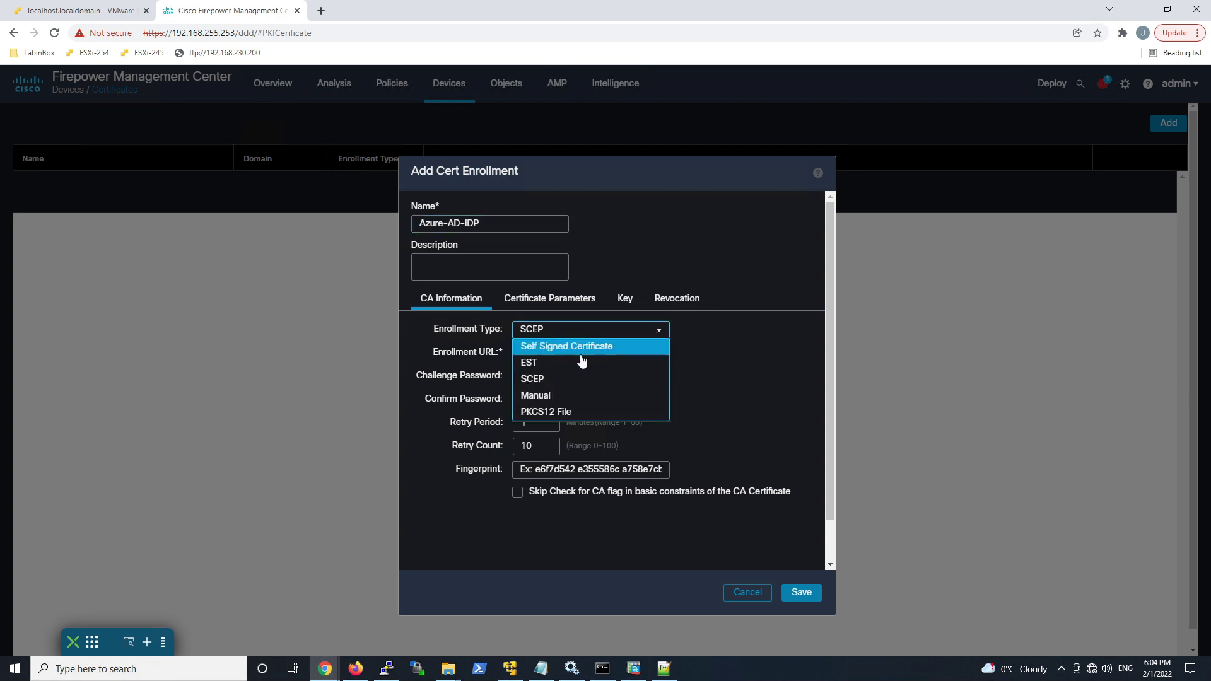
{"action": "left_click", "coordinate": [544, 395]}
{"action": "left_click", "coordinate": [518, 350]}
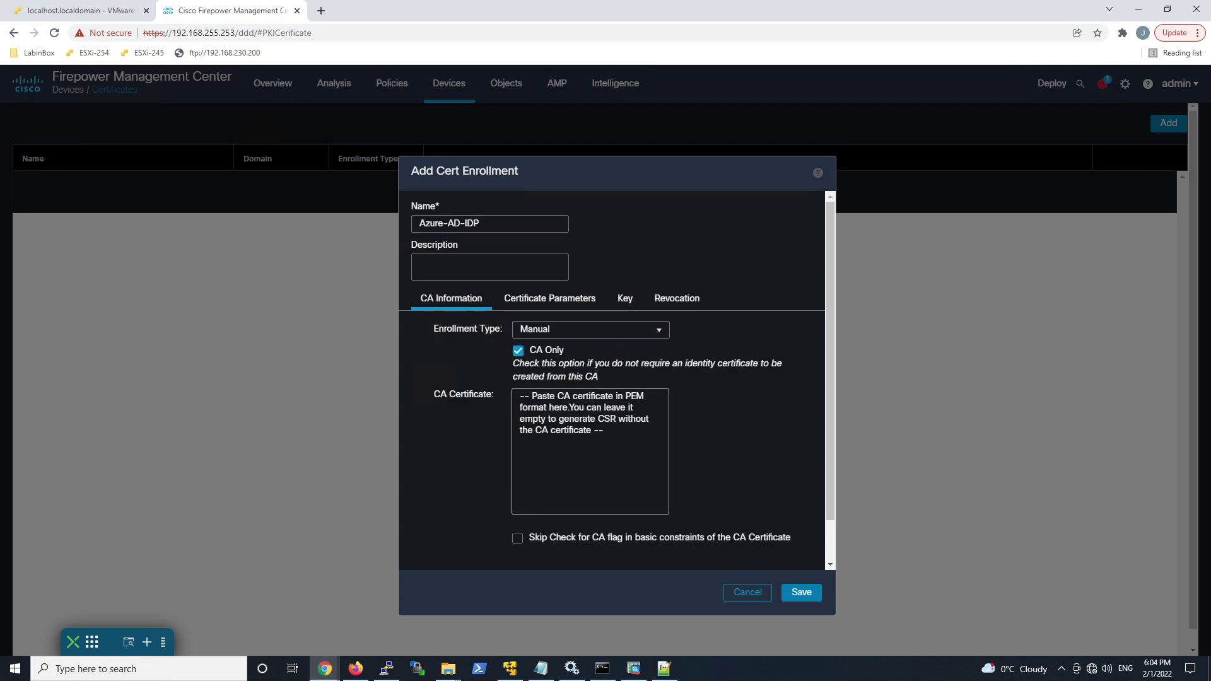
{"action": "left_click", "coordinate": [517, 538]}
Step: Paste the Azure PEM certificate, save the enrollment and install it on FTD100
{"action": "left_click", "coordinate": [663, 669]}
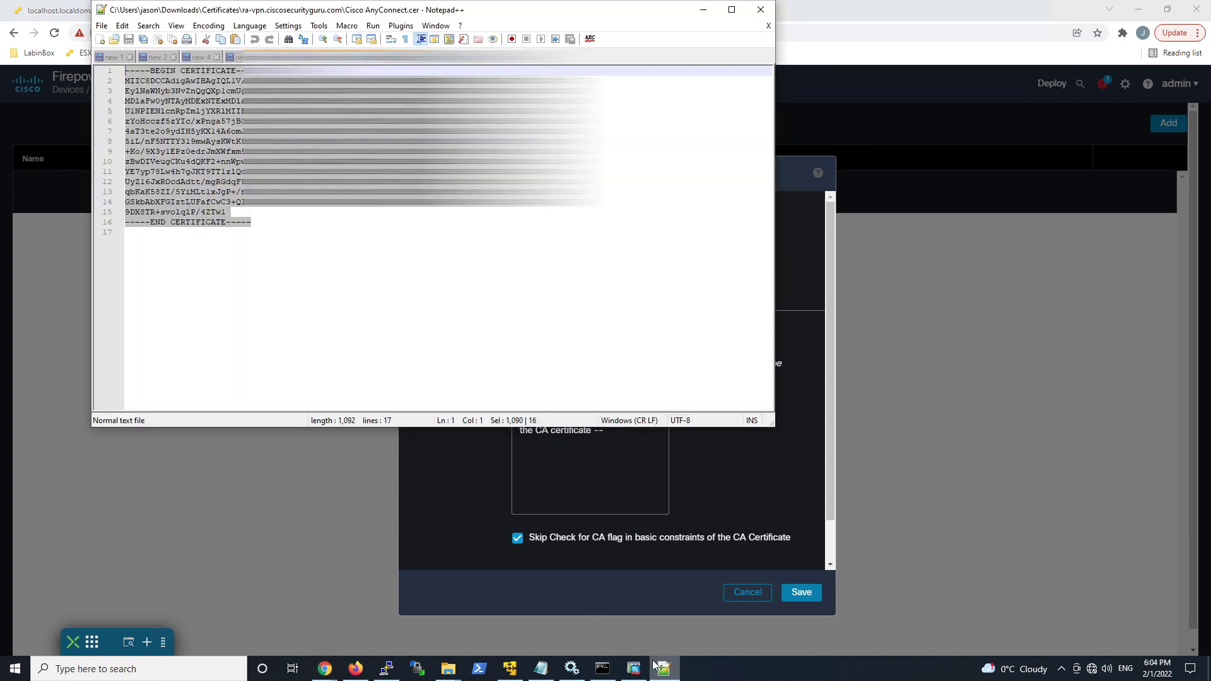
{"action": "left_click_drag", "start_coordinate": [364, 222], "coordinate": [124, 70]}
{"action": "left_click", "coordinate": [590, 473]}
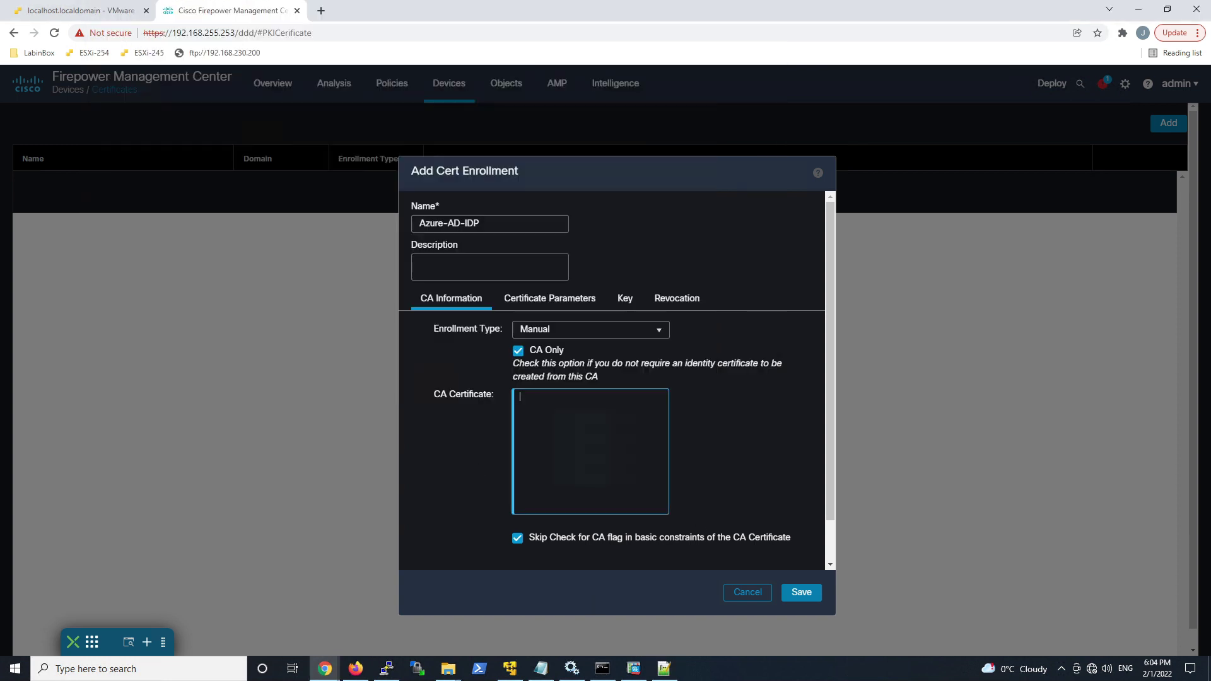
{"action": "key", "text": "ctrl+v"}
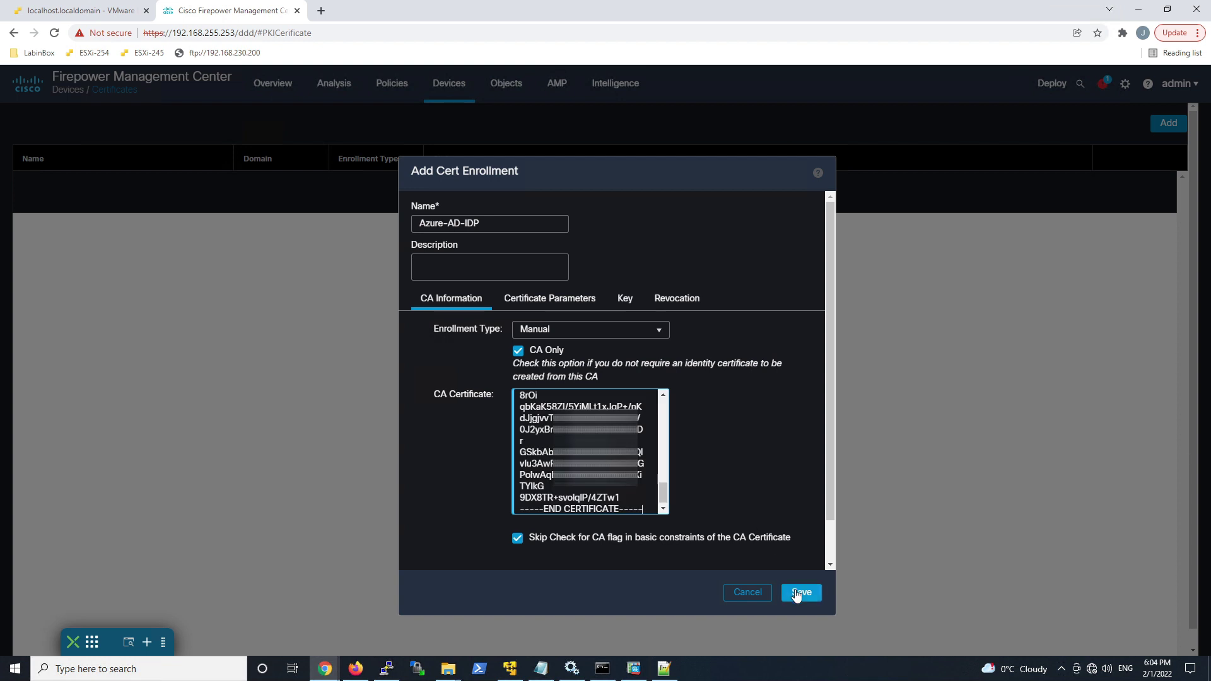
{"action": "left_click", "coordinate": [798, 592]}
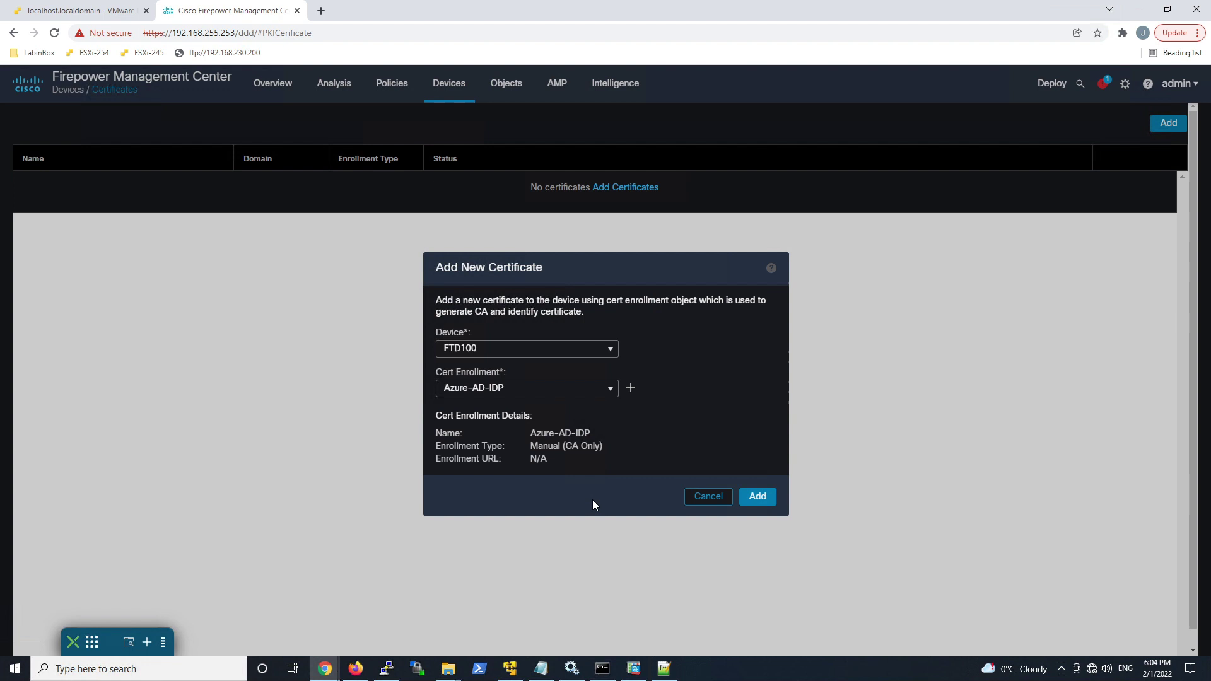
{"action": "left_click", "coordinate": [760, 497]}
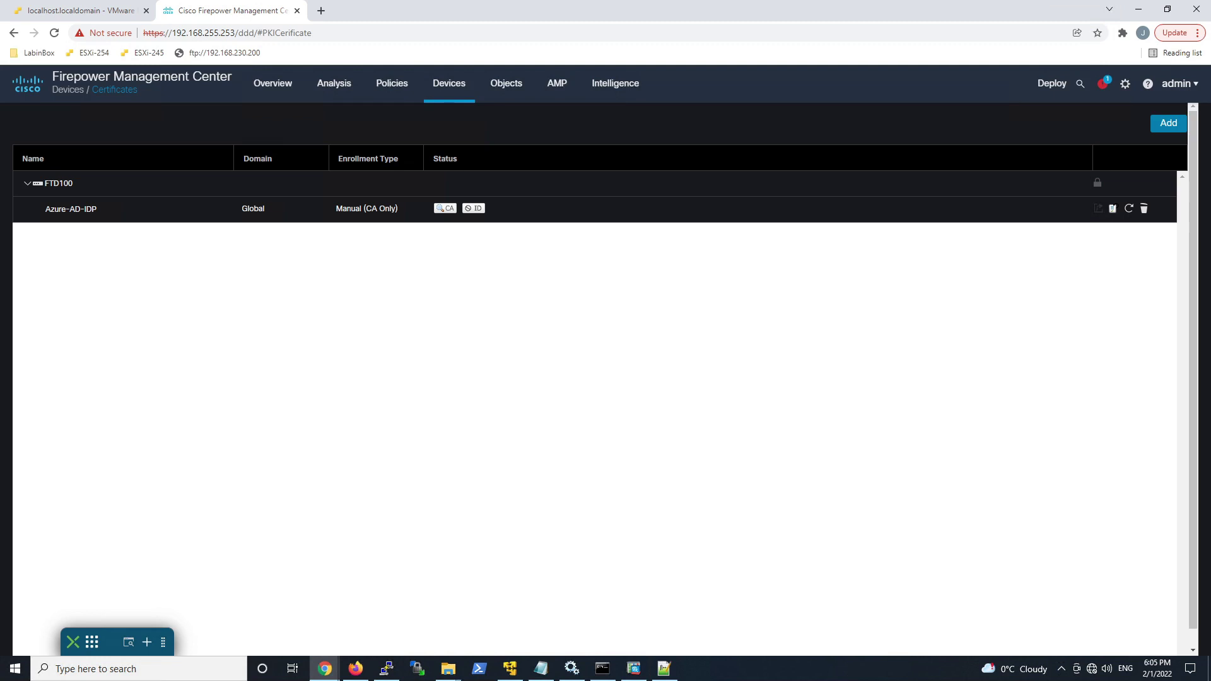
Step: Create a new Single Sign-on Server object named Azure-AD under AAA Server
{"action": "mouse_move", "coordinate": [505, 83]}
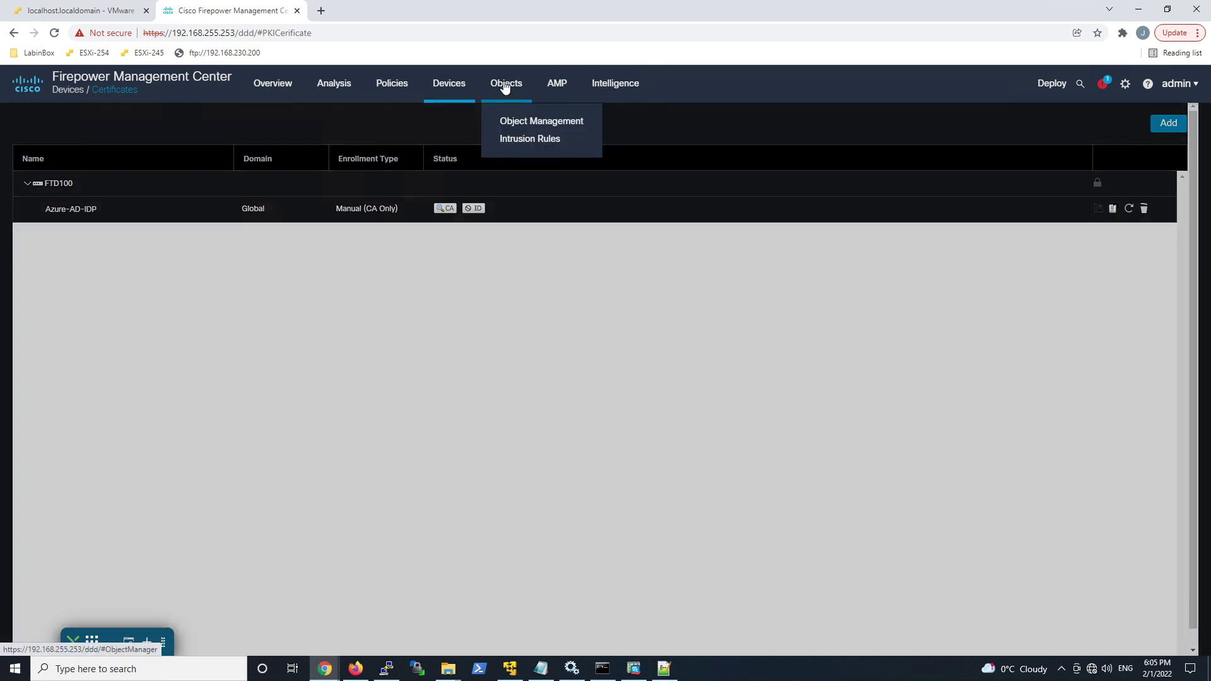
{"action": "left_click", "coordinate": [532, 123]}
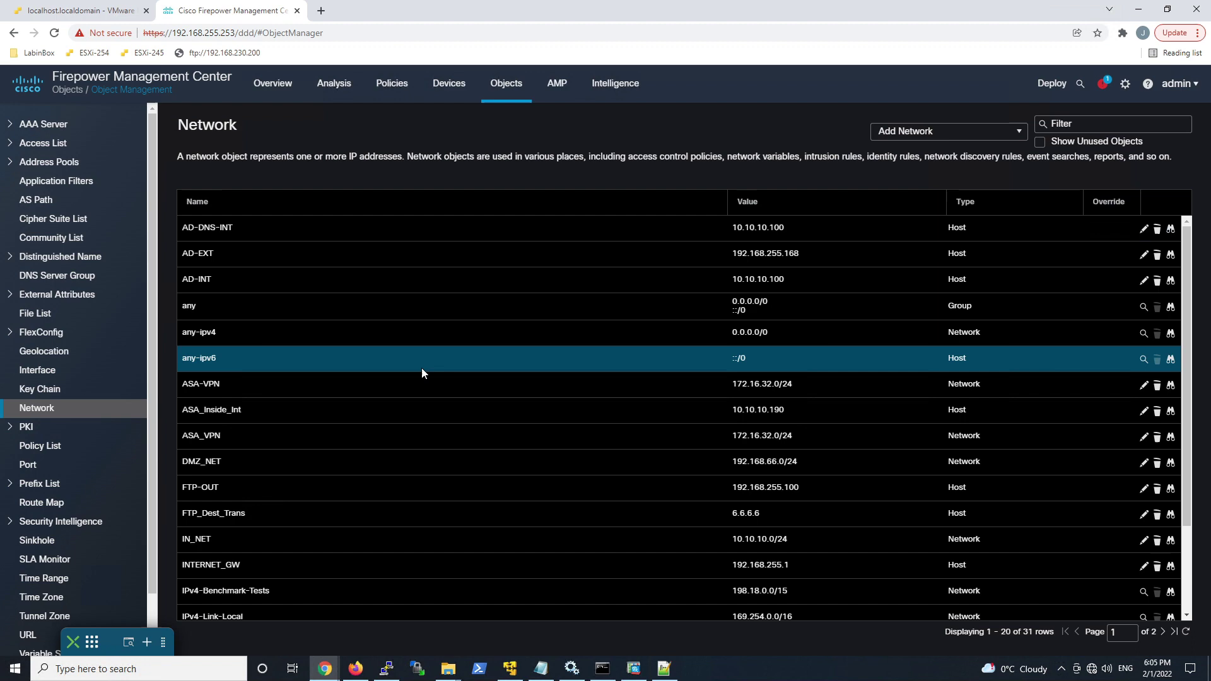
{"action": "left_click", "coordinate": [14, 125]}
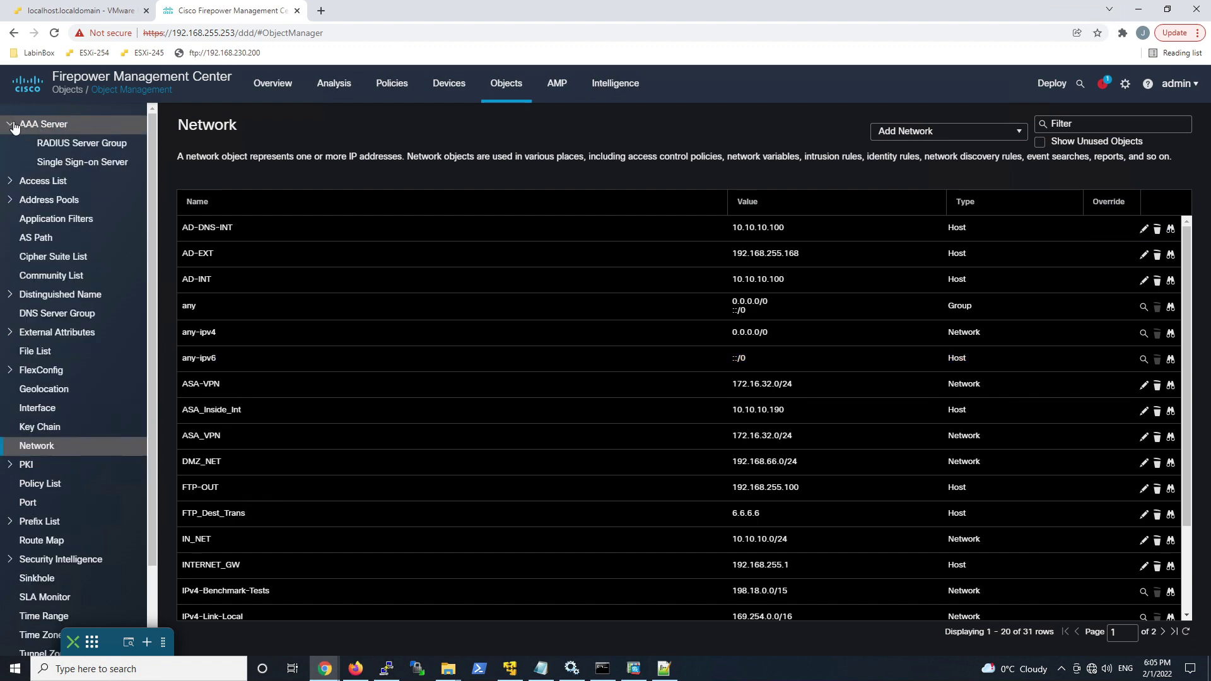
{"action": "left_click", "coordinate": [79, 166]}
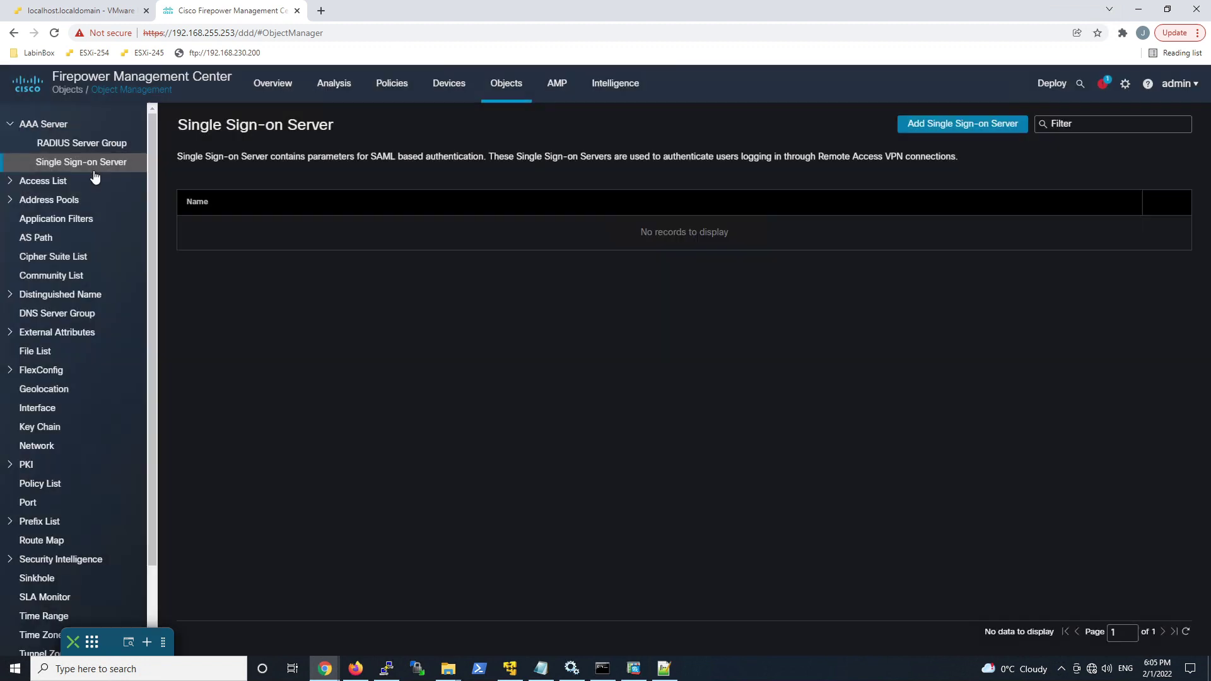
{"action": "left_click", "coordinate": [930, 125]}
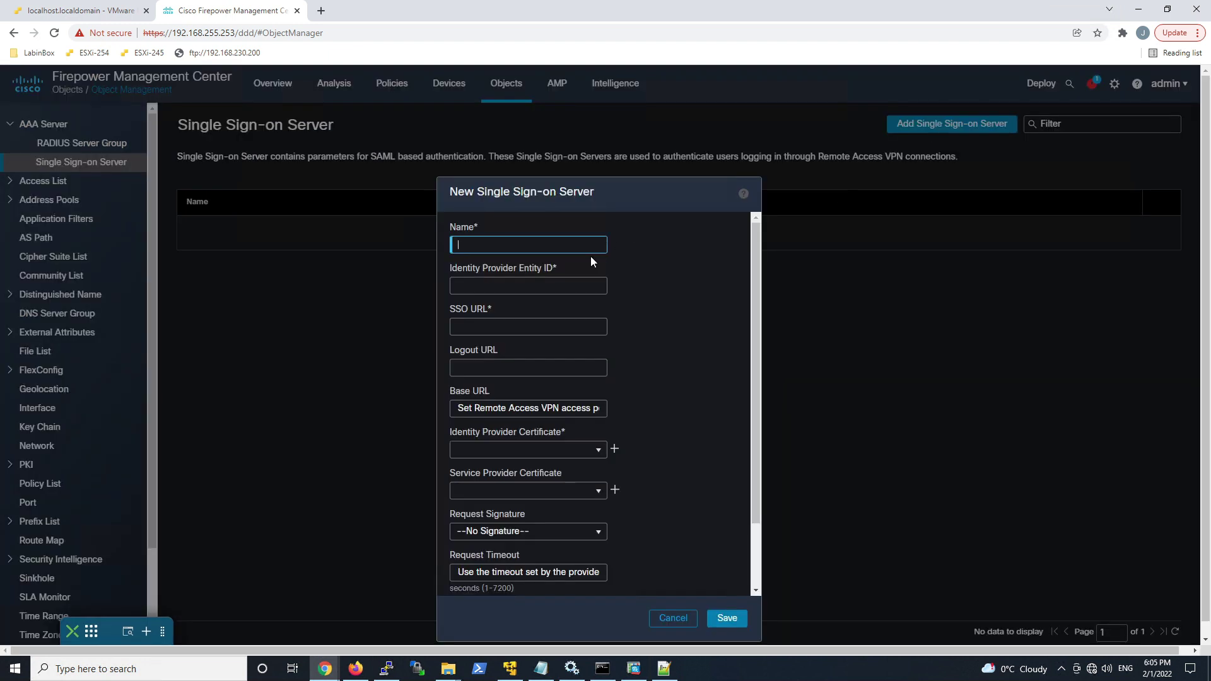
{"action": "type", "text": "Azure-AD"}
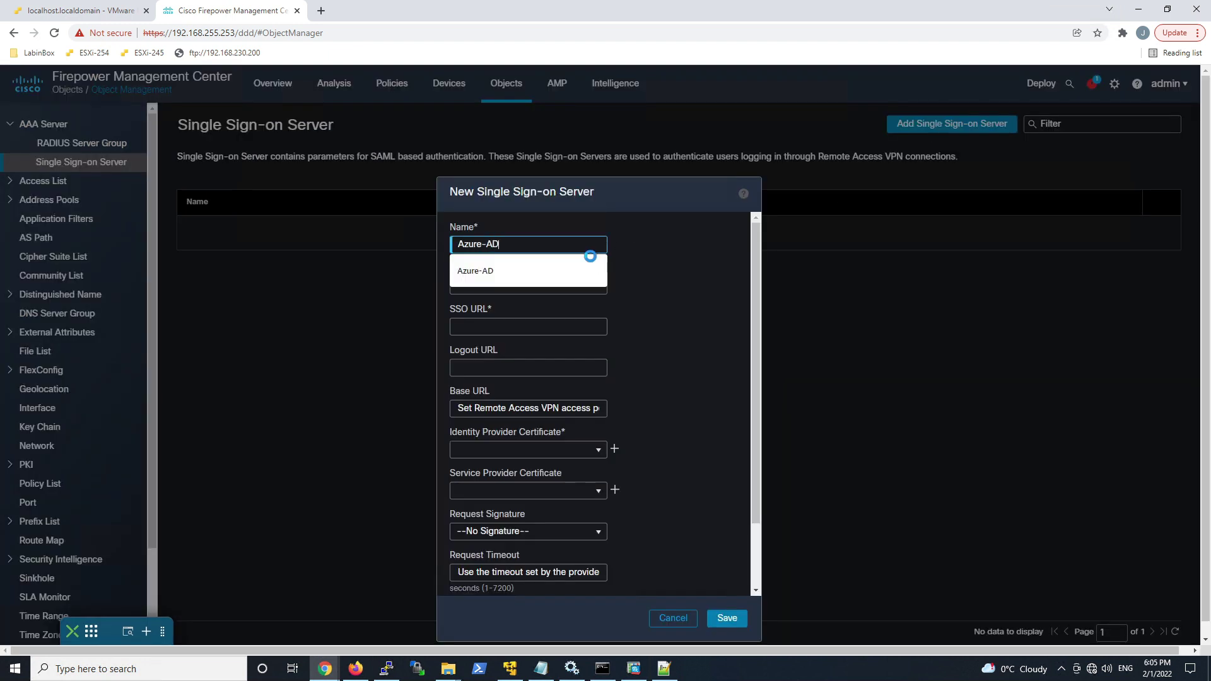
{"action": "left_click", "coordinate": [590, 256]}
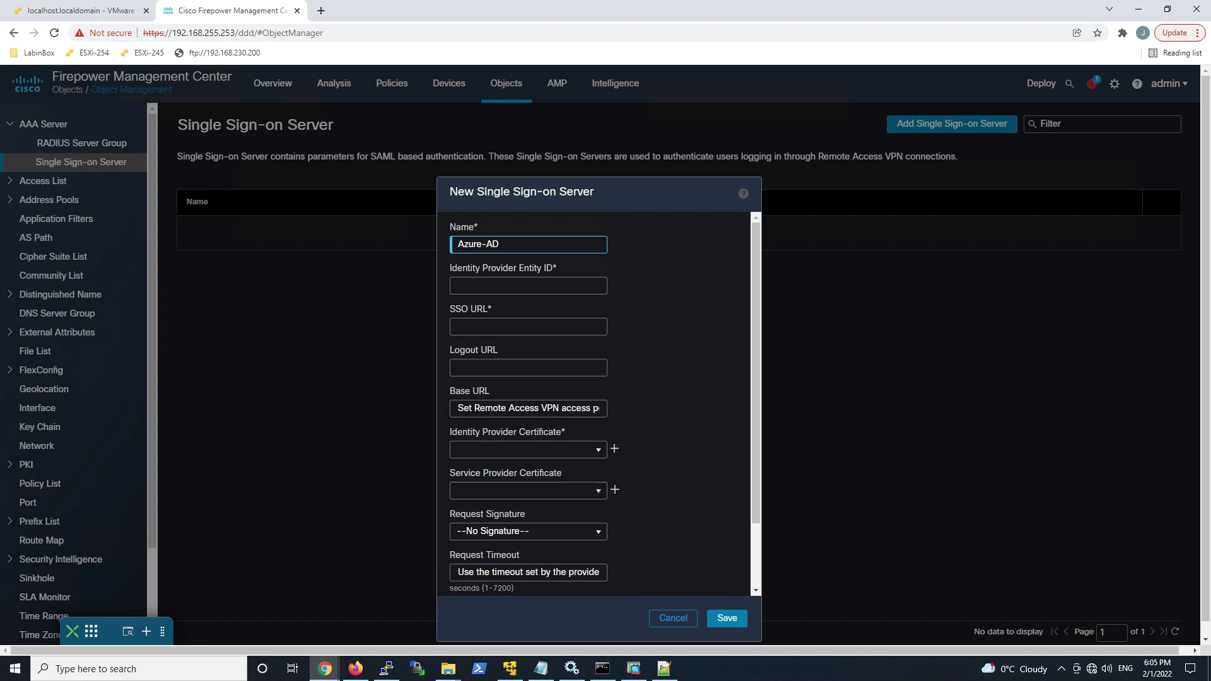
Step: Paste the Azure entity ID, SSO URL and logout URL, and select the Azure-AD-IDP certificate
{"action": "left_click", "coordinate": [571, 292]}
{"action": "key", "text": "ctrl+v"}
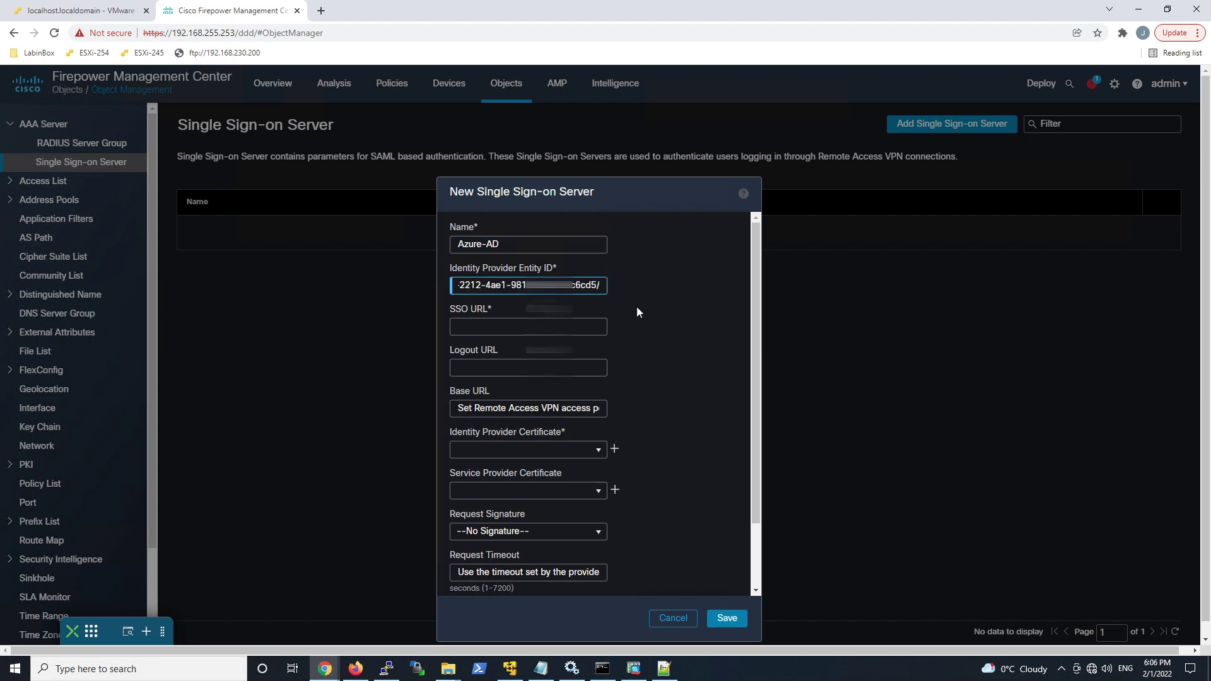
{"action": "key", "text": "Tab"}
{"action": "key", "text": "ctrl+v"}
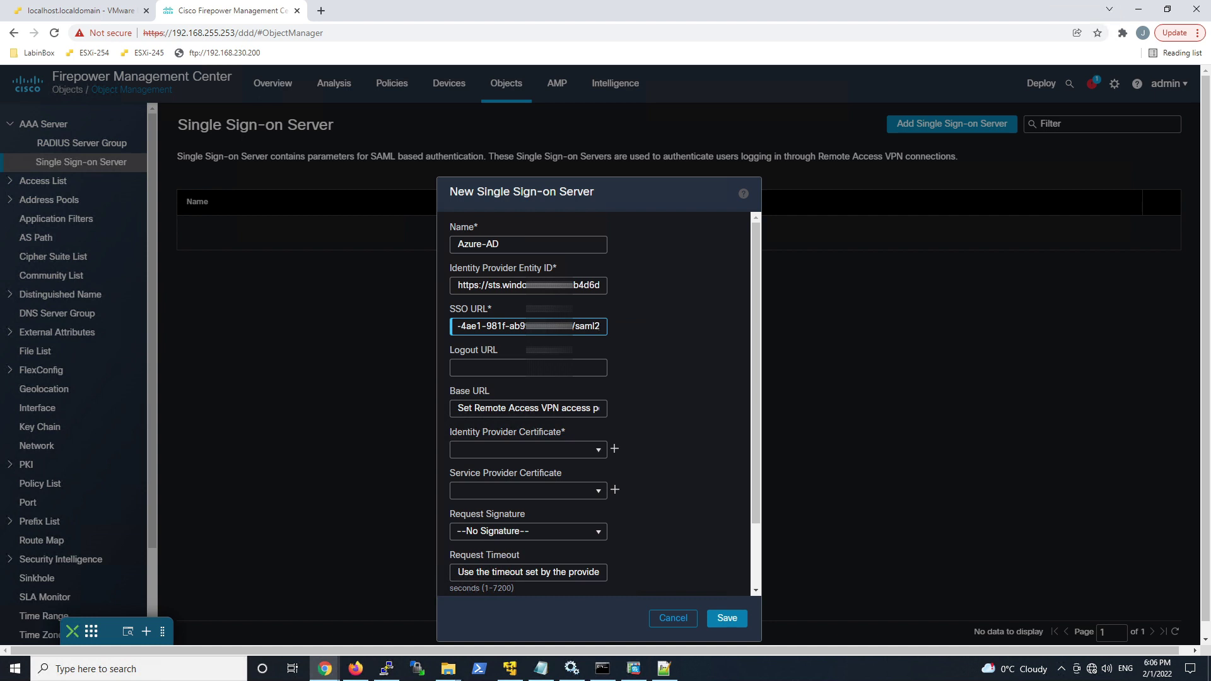
{"action": "key", "text": "Tab"}
{"action": "key", "text": "ctrl+v"}
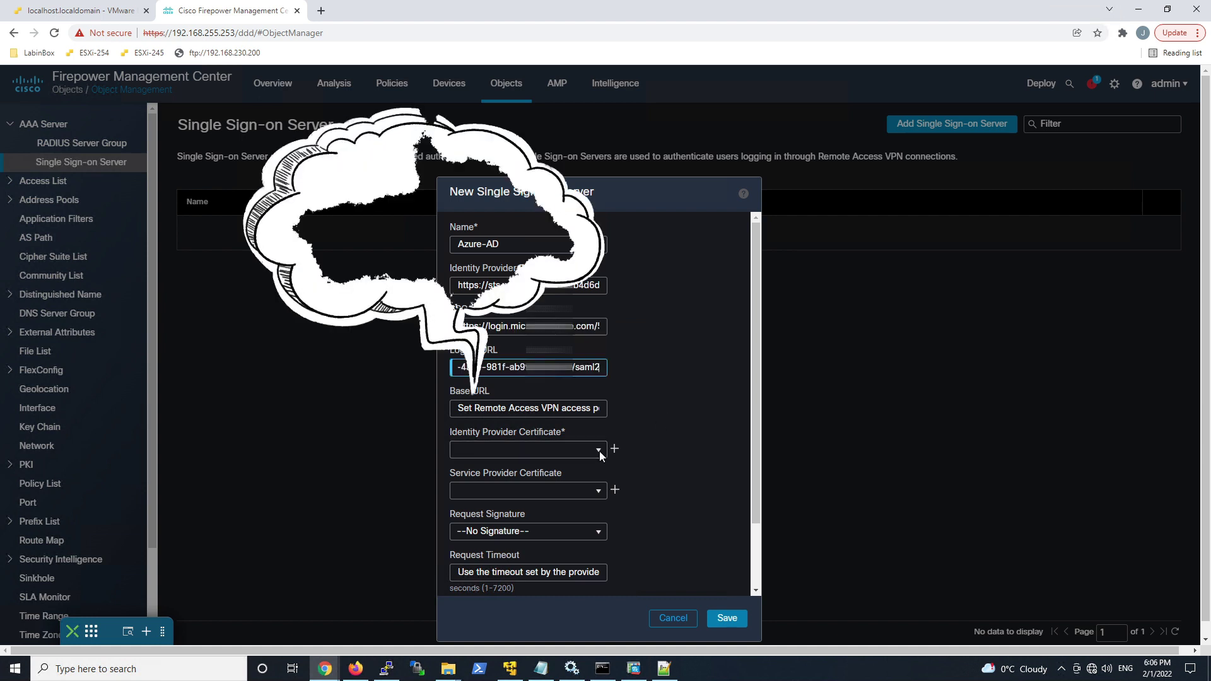
{"action": "left_click", "coordinate": [600, 452]}
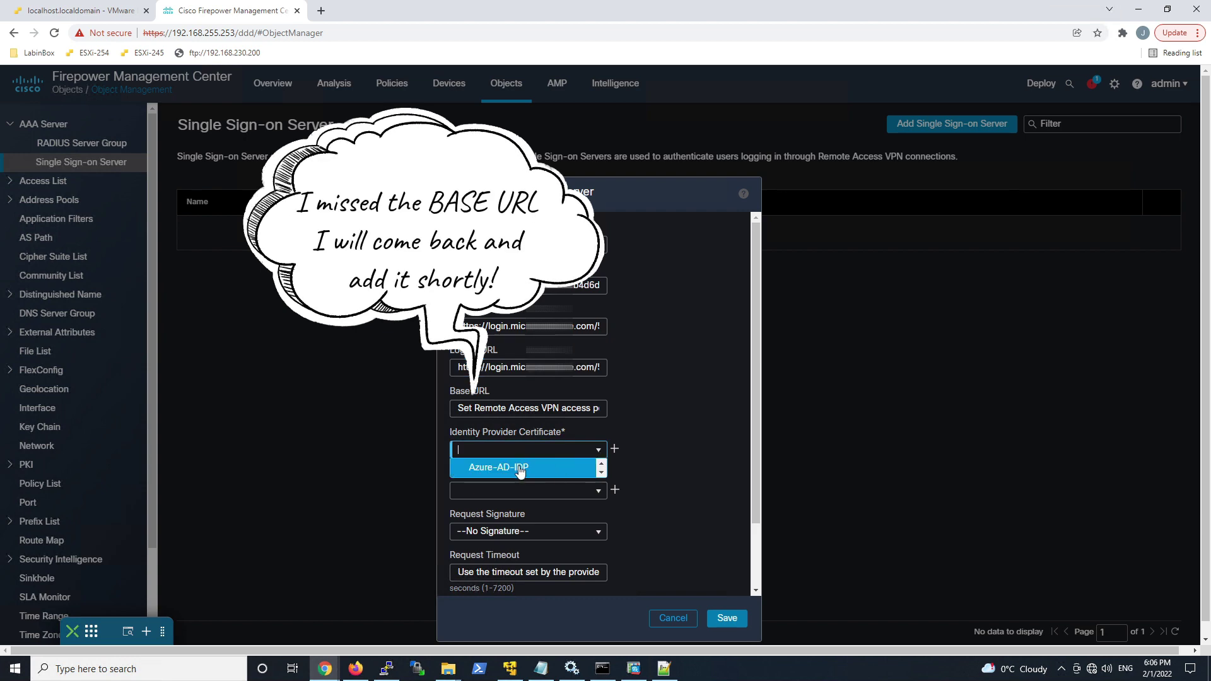
{"action": "left_click", "coordinate": [518, 467]}
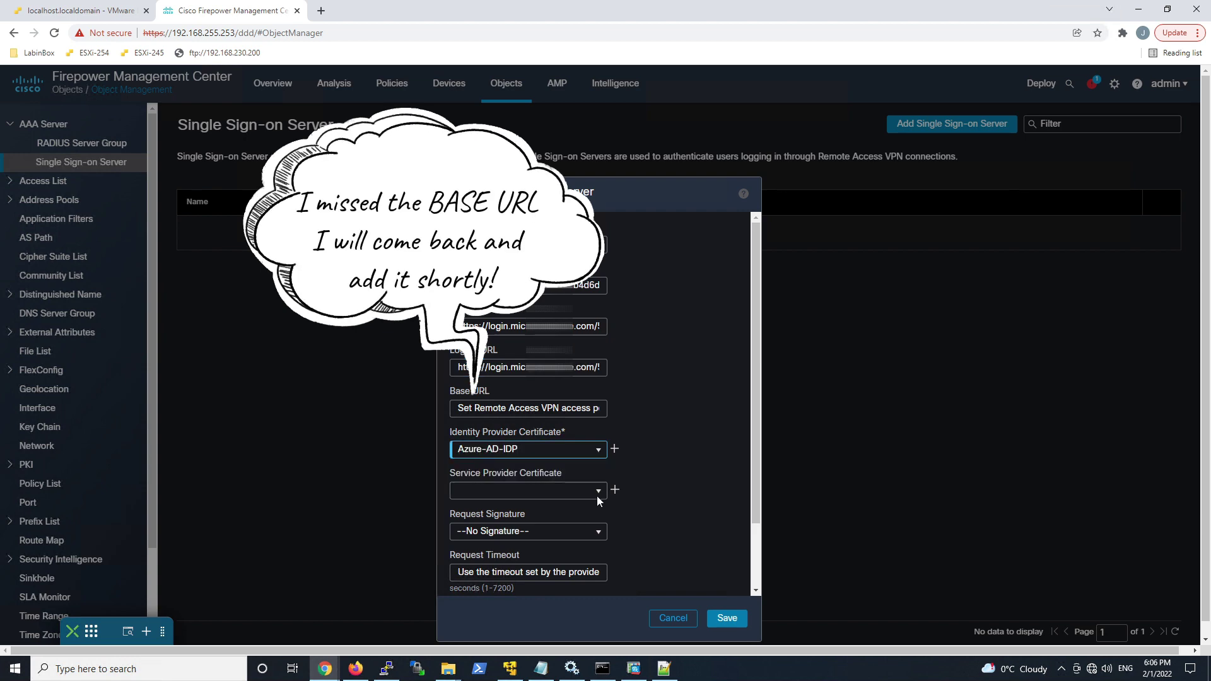
{"action": "left_click", "coordinate": [617, 493]}
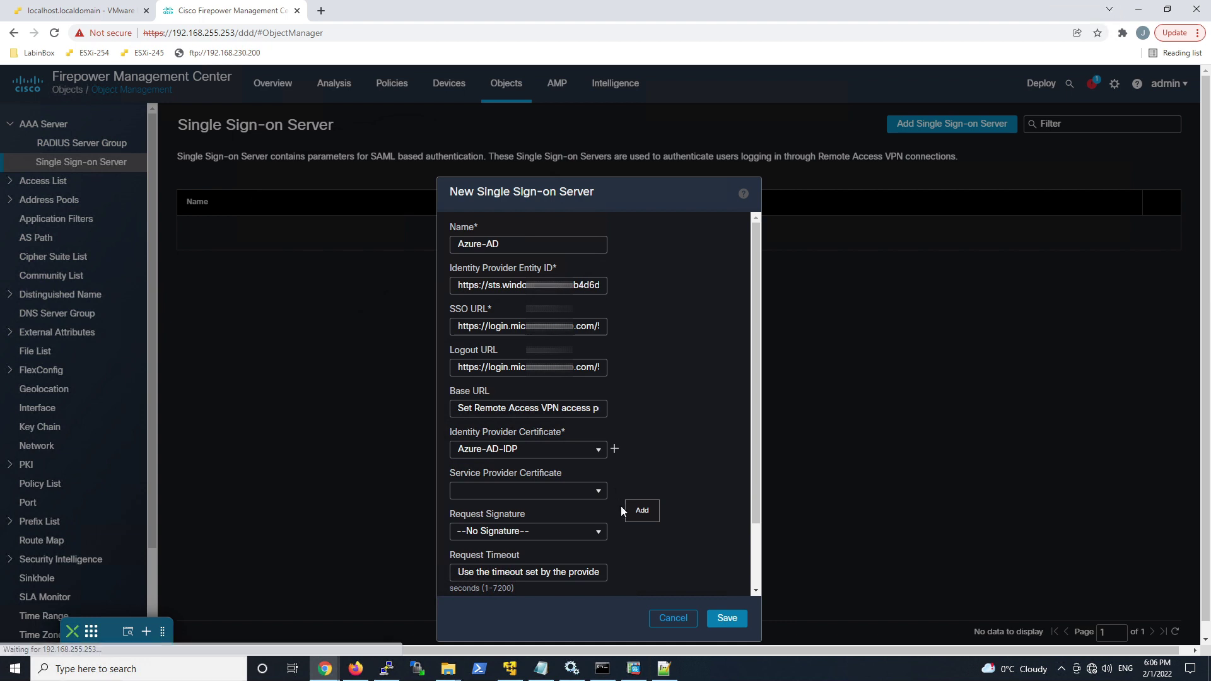
Step: Save an RA-VPN PKCS12 enrollment from ra-vpn.ciscosecurityguru.pfx with its passphrase
{"action": "left_click", "coordinate": [489, 223]}
{"action": "type", "text": "RA"}
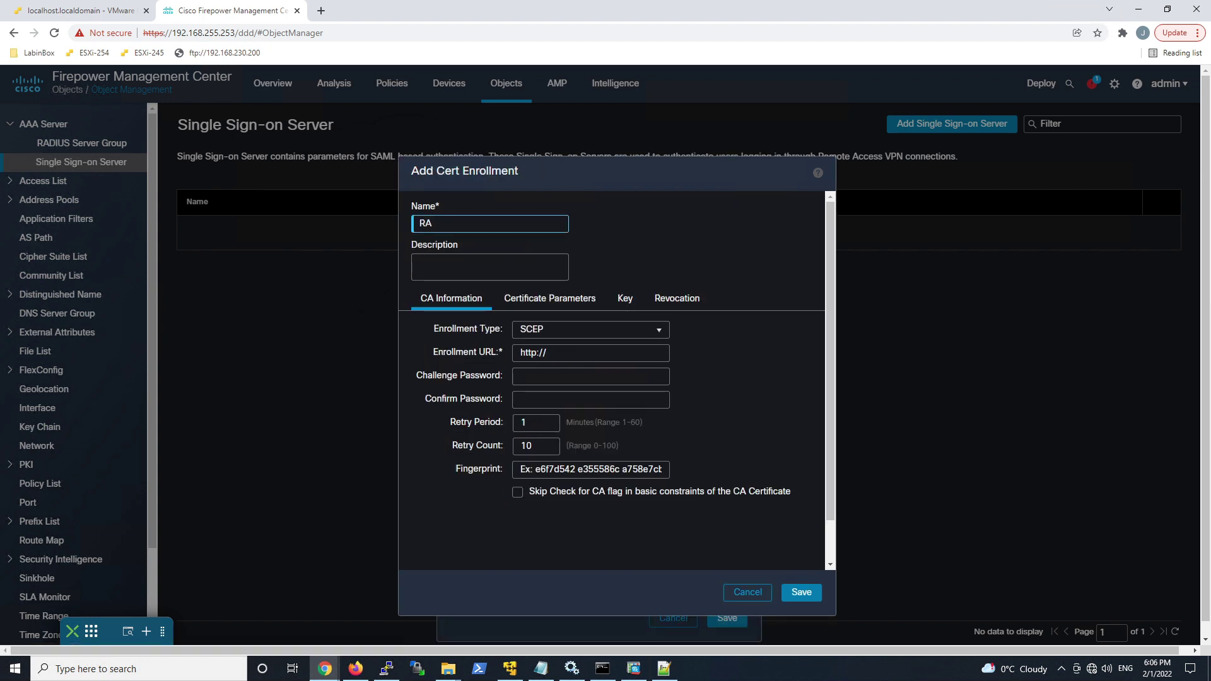
{"action": "type", "text": "-VPN"}
{"action": "left_click", "coordinate": [660, 328]}
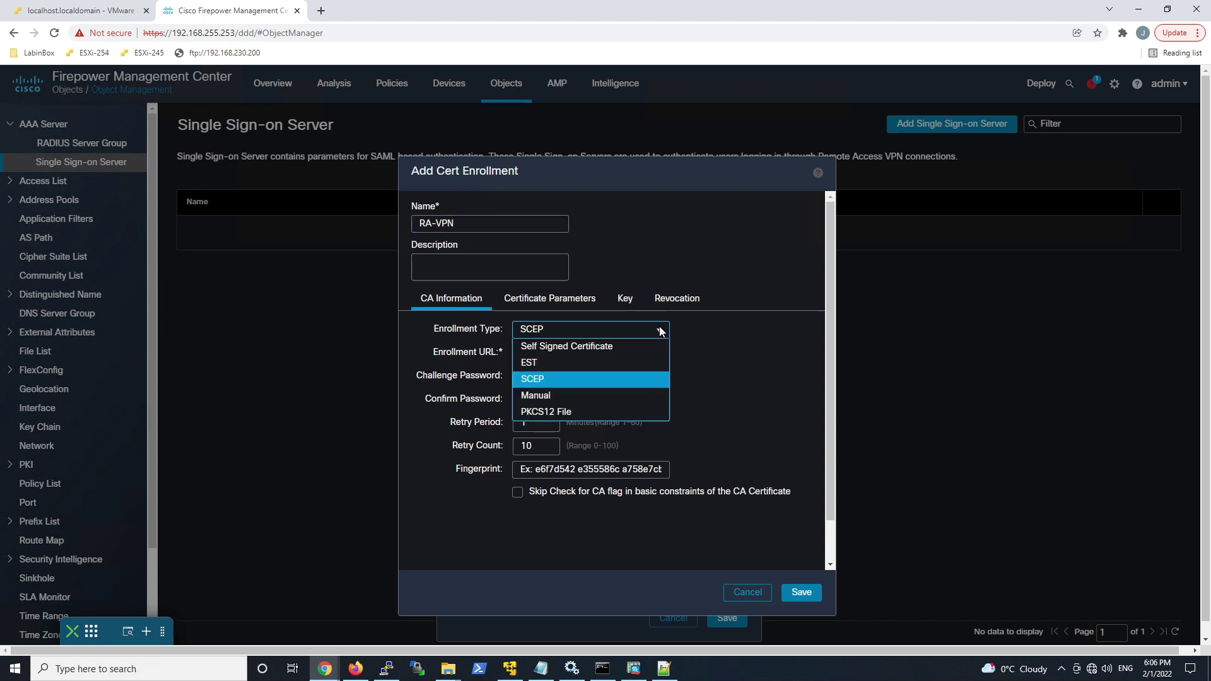
{"action": "left_click", "coordinate": [565, 409]}
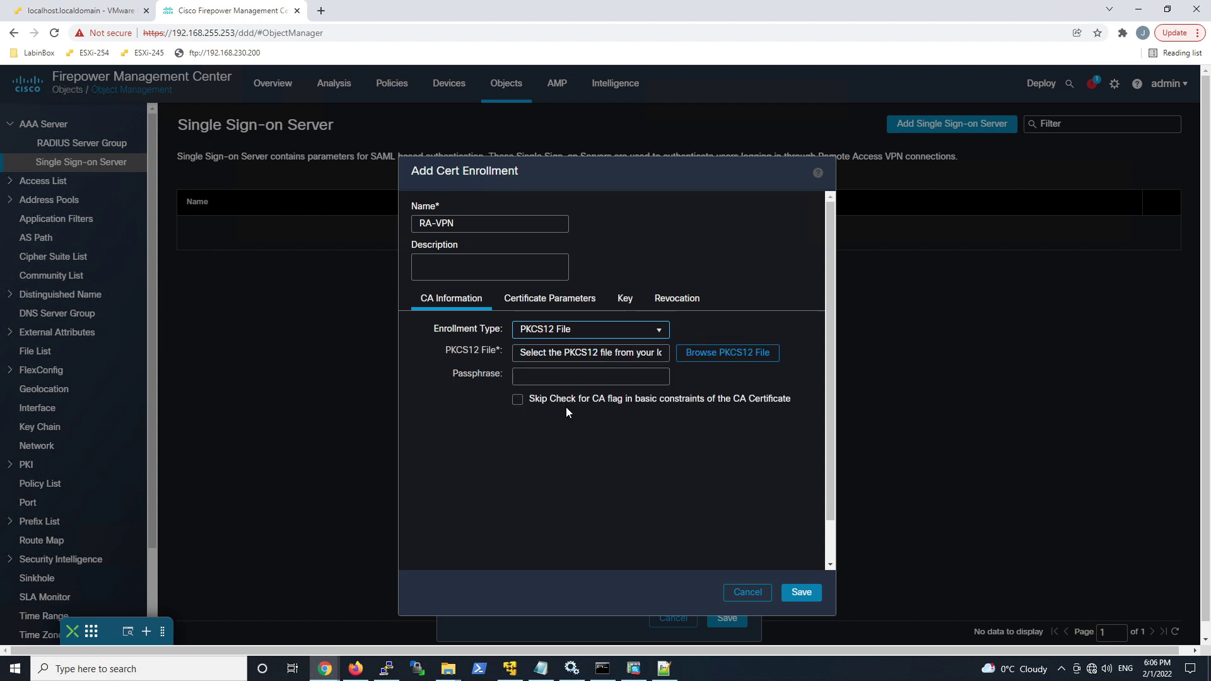
{"action": "left_click", "coordinate": [721, 353]}
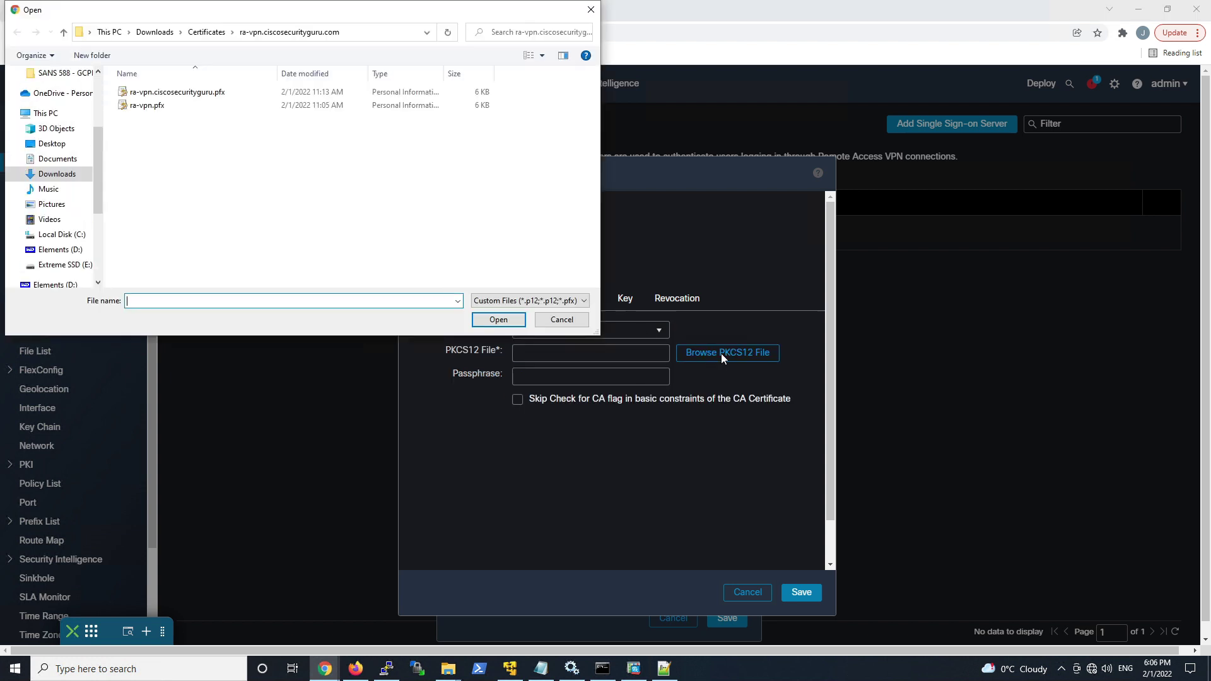
{"action": "double_click", "coordinate": [146, 93]}
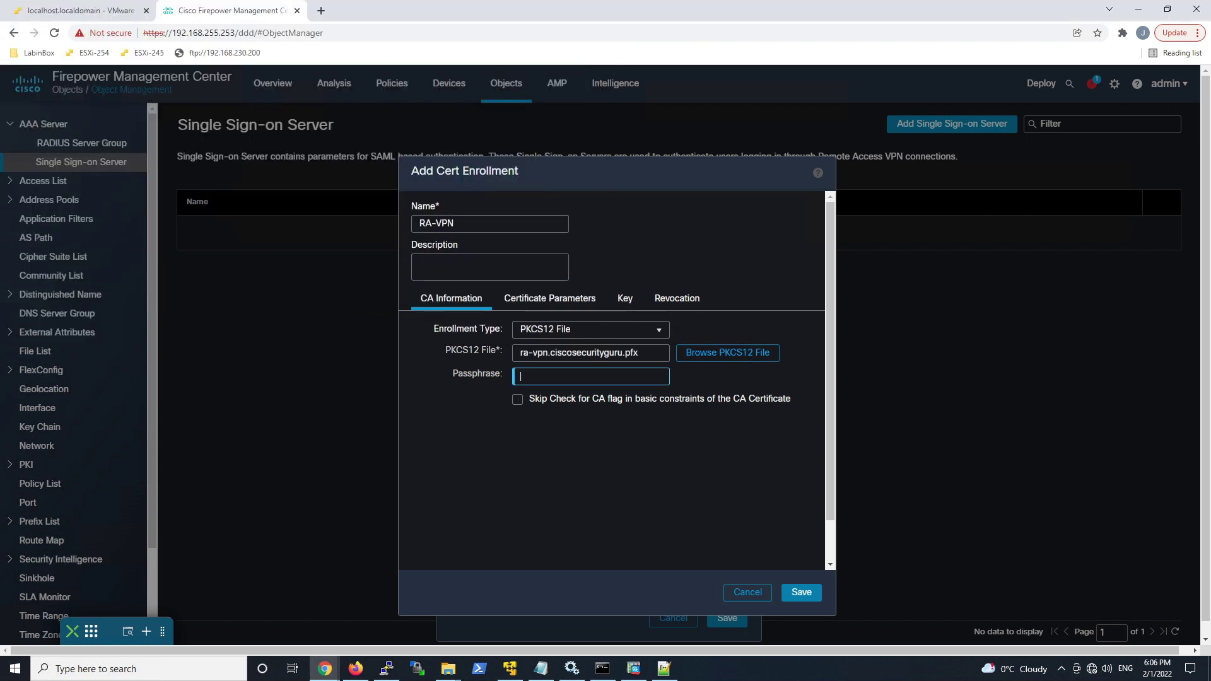
{"action": "type", "text": "cisco123"}
{"action": "left_click", "coordinate": [795, 593]}
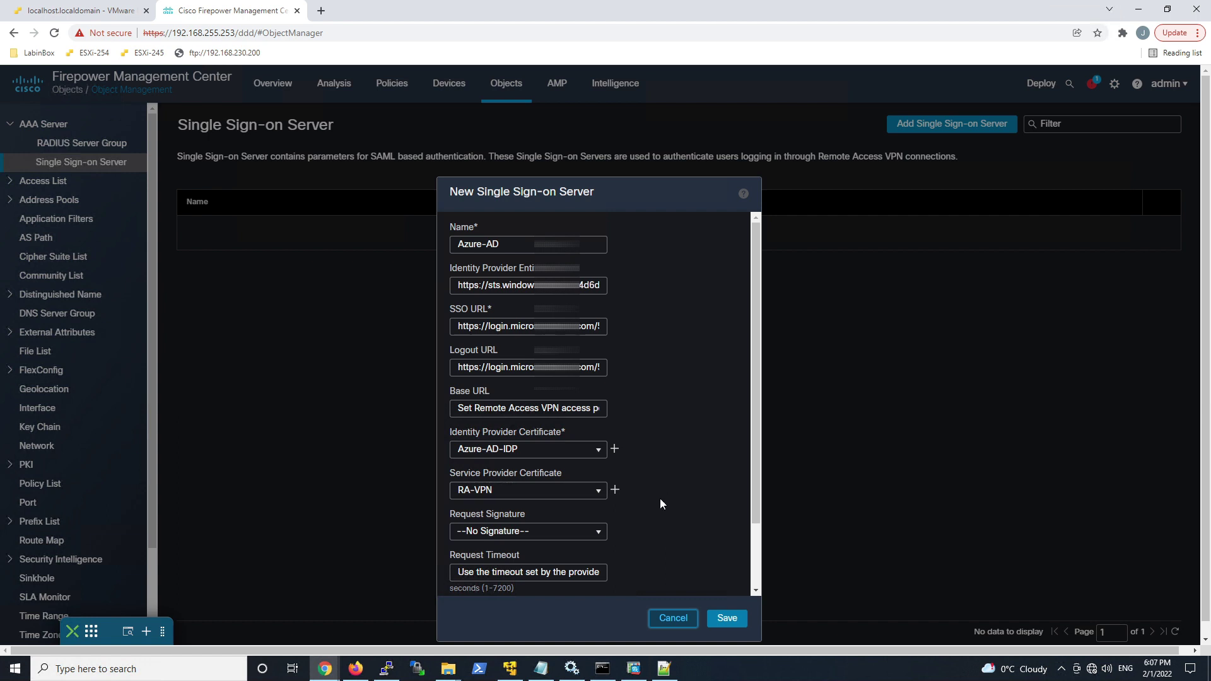
Step: Save the Azure-AD single sign-on server object
{"action": "scroll", "coordinate": [661, 502], "scroll_direction": "down", "scroll_amount": 2}
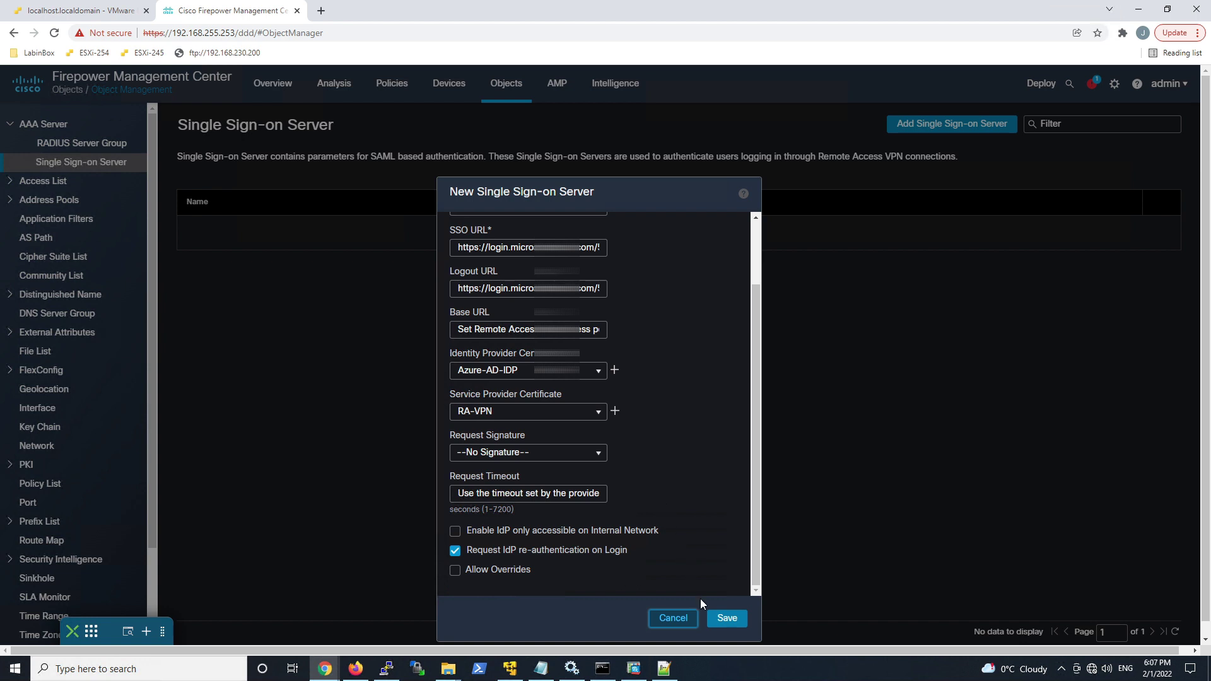
{"action": "left_click", "coordinate": [719, 620]}
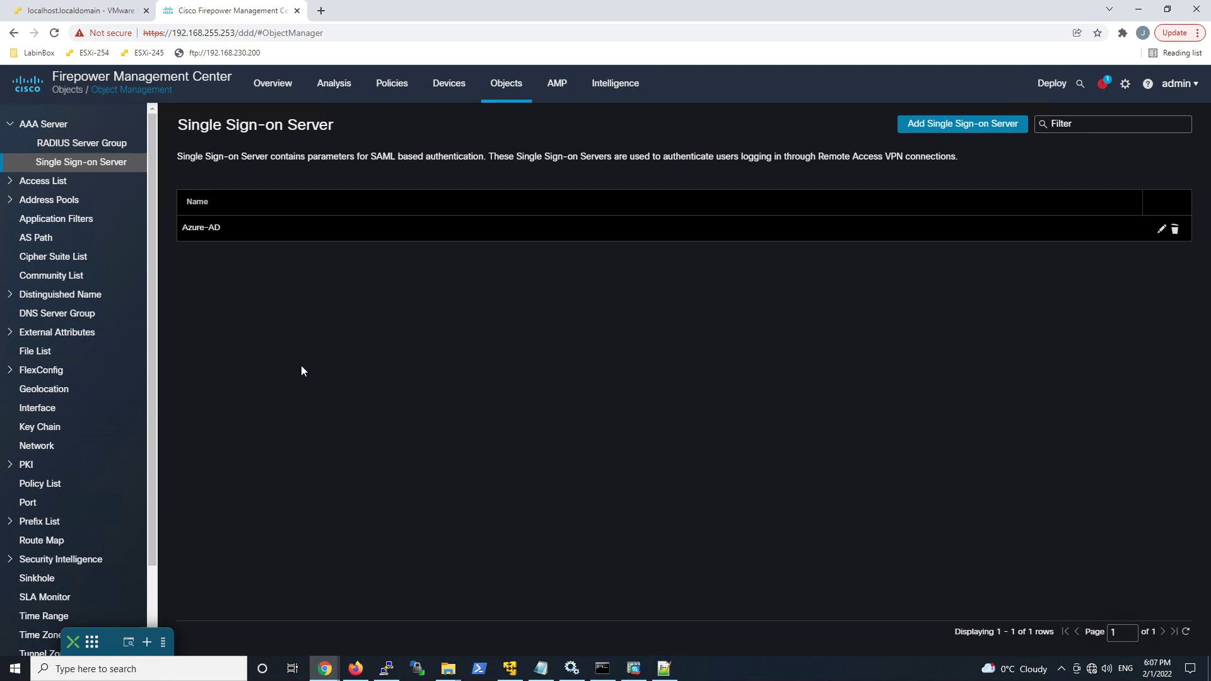
Step: Review the RA-VPN IPv4 pool (172.16.16.1–172.16.16.100), then list the VPN group policies
{"action": "left_click", "coordinate": [9, 205]}
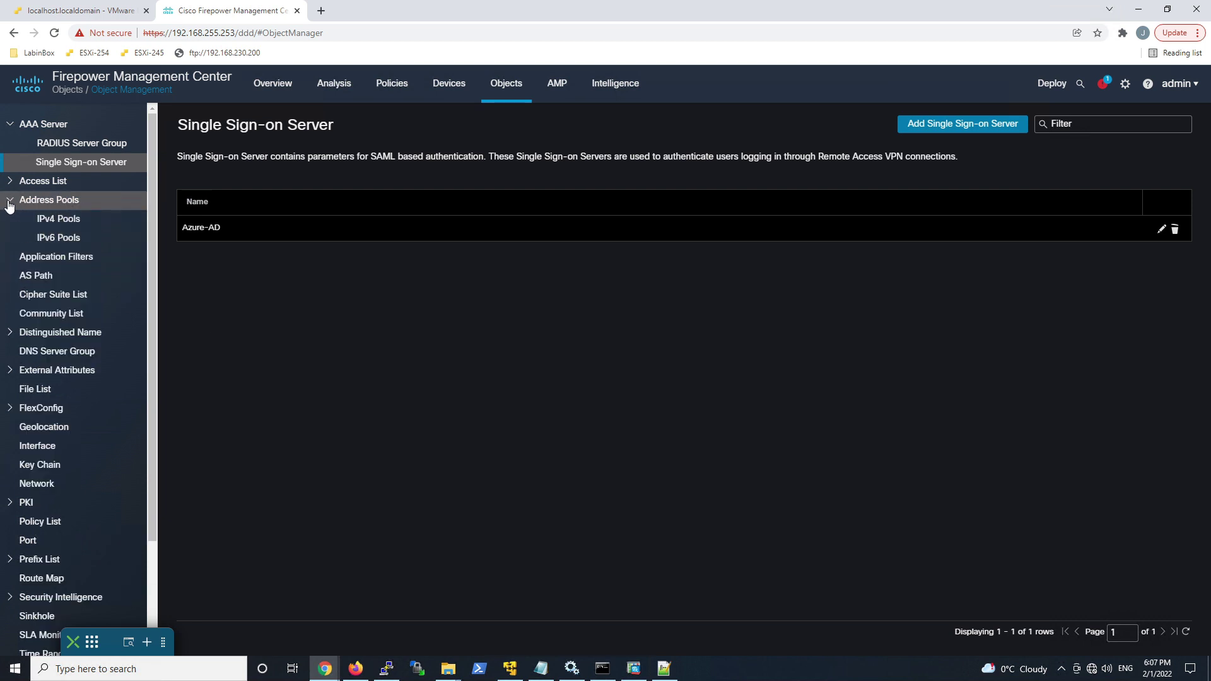
{"action": "left_click", "coordinate": [50, 219]}
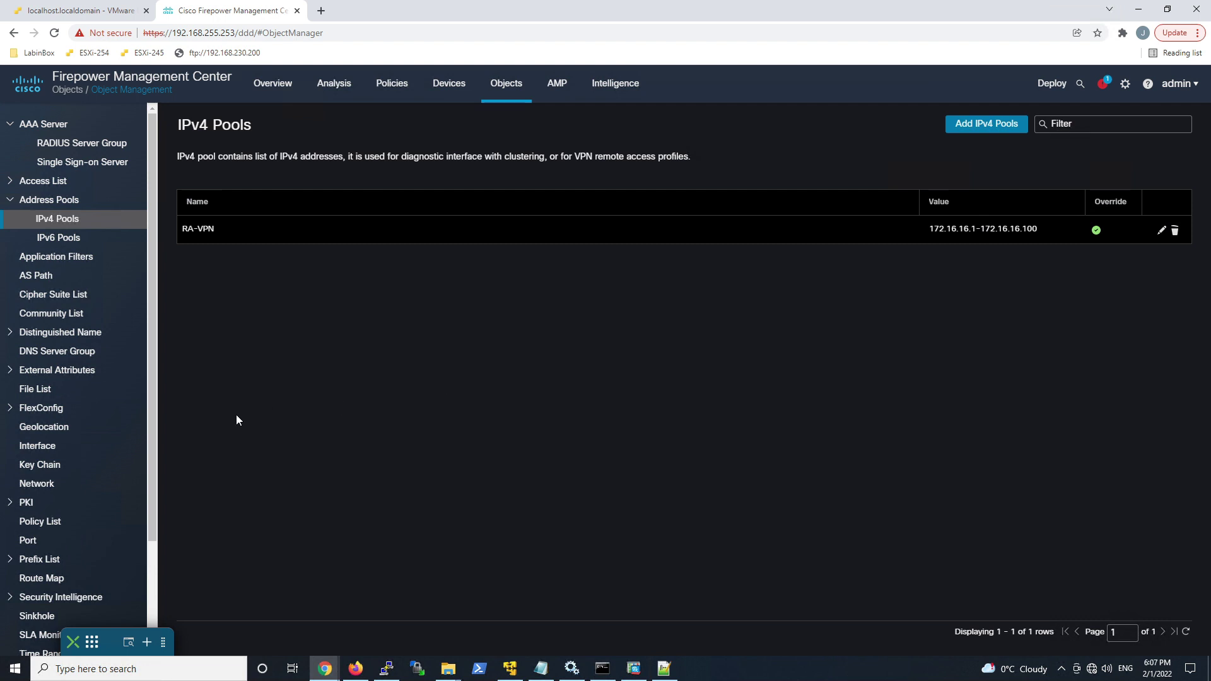
{"action": "scroll", "coordinate": [136, 467], "scroll_direction": "down", "scroll_amount": 3}
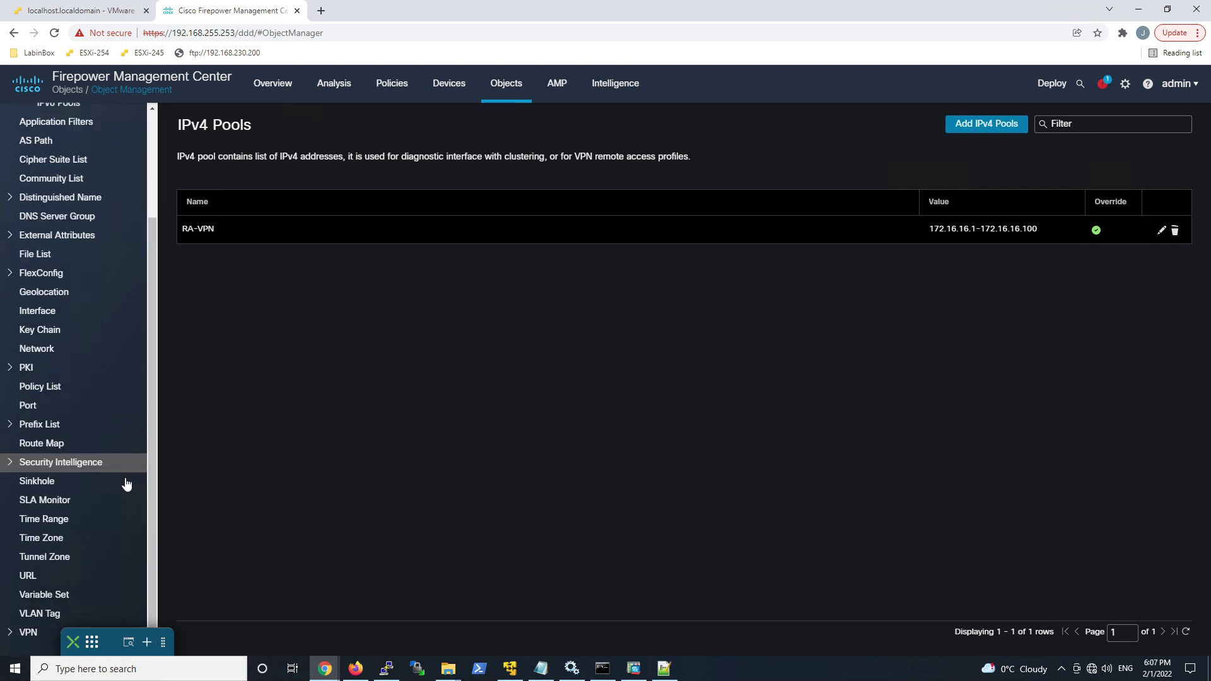
{"action": "left_click", "coordinate": [10, 633]}
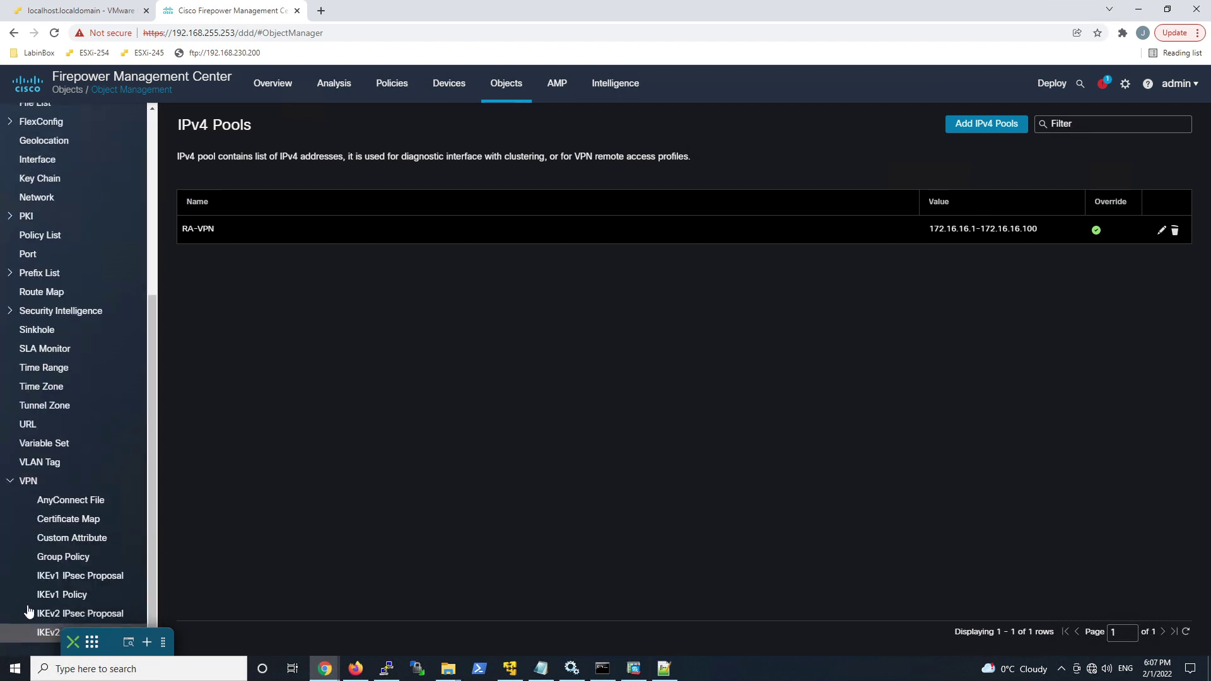
{"action": "left_click", "coordinate": [61, 559]}
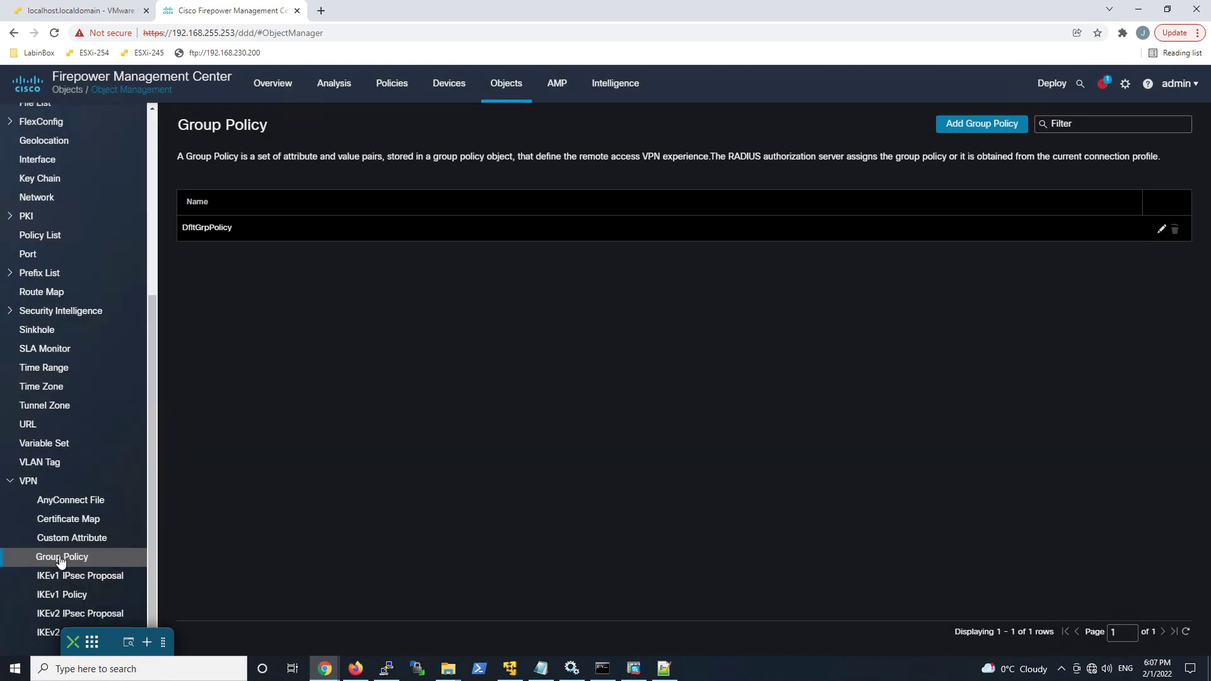
Step: Create a new group policy named Azure-AD-GP using the RA-VPN IPv4 address pool
{"action": "left_click", "coordinate": [964, 125]}
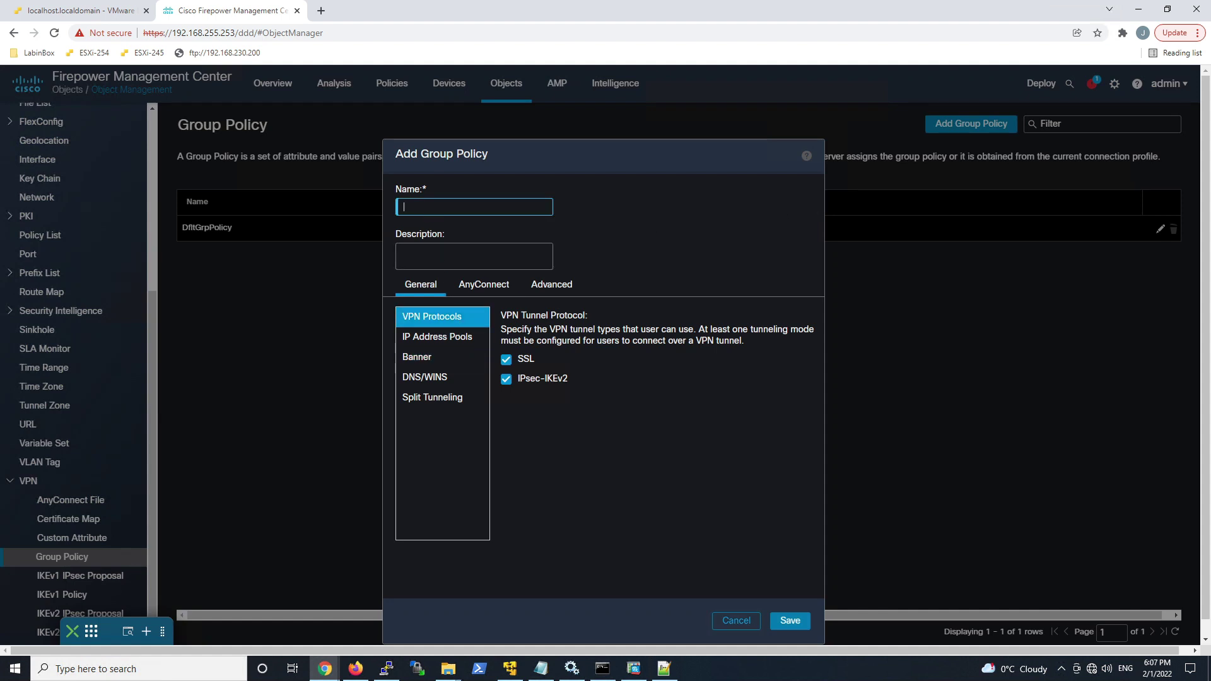
{"action": "type", "text": "Azure-AD"}
{"action": "type", "text": "-GP"}
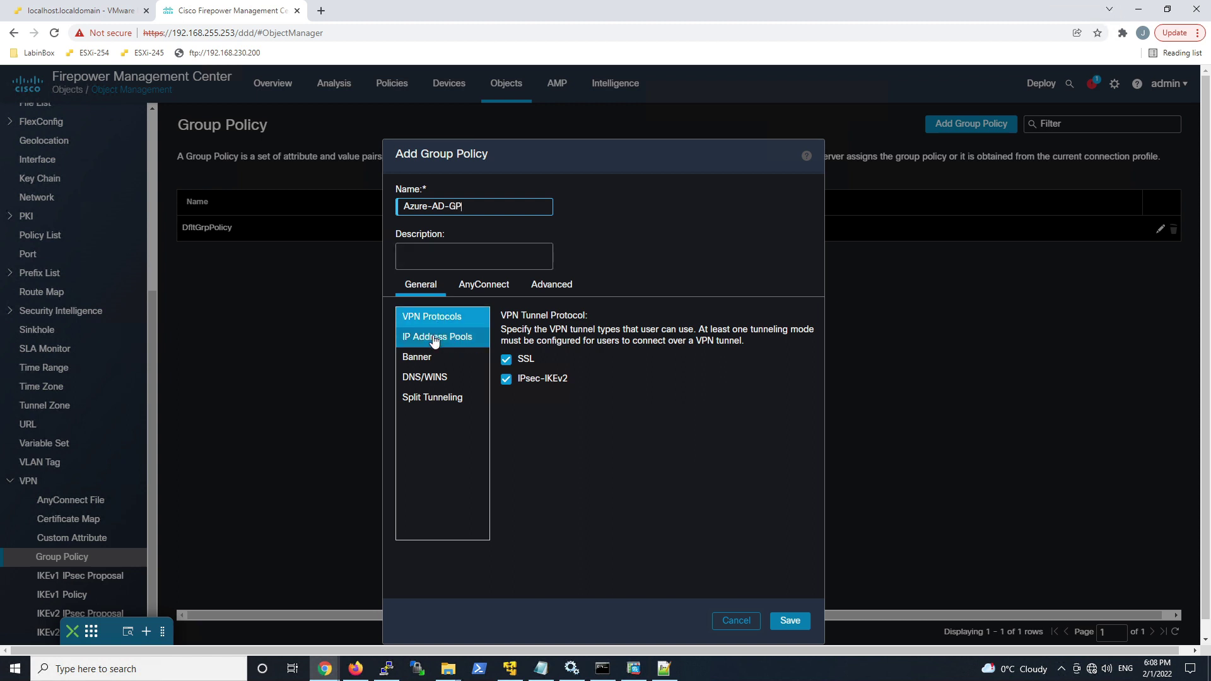
{"action": "left_click", "coordinate": [460, 339]}
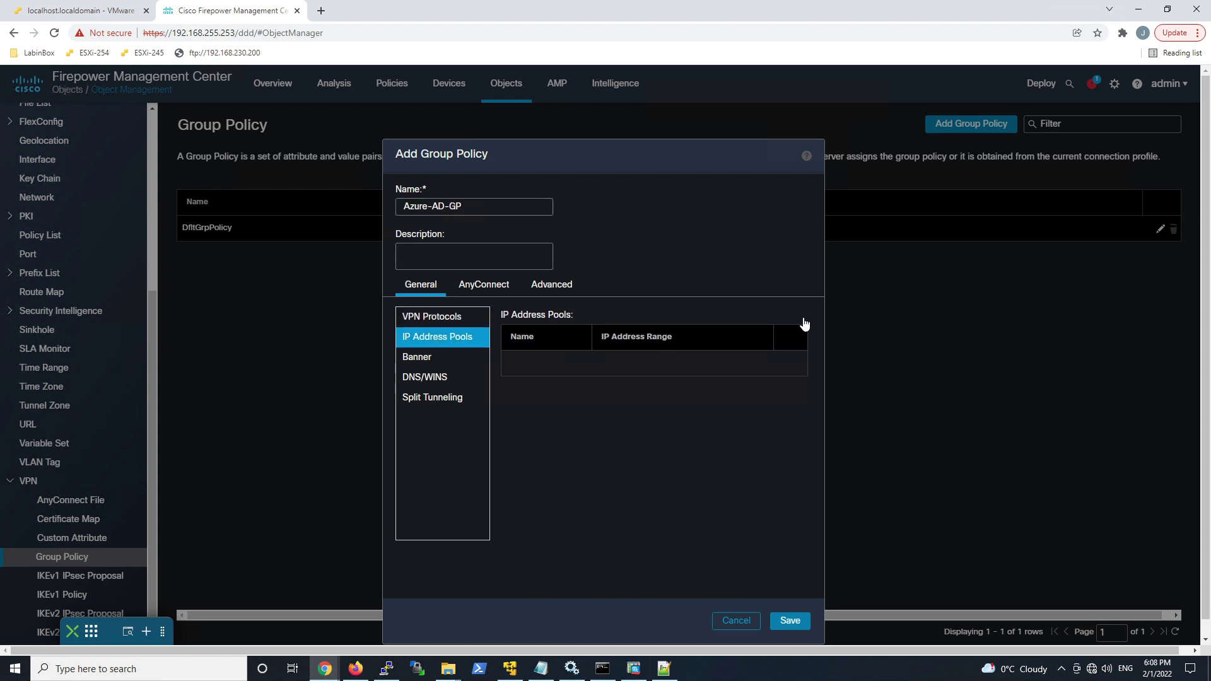
{"action": "left_click", "coordinate": [803, 315]}
{"action": "left_click", "coordinate": [460, 299]}
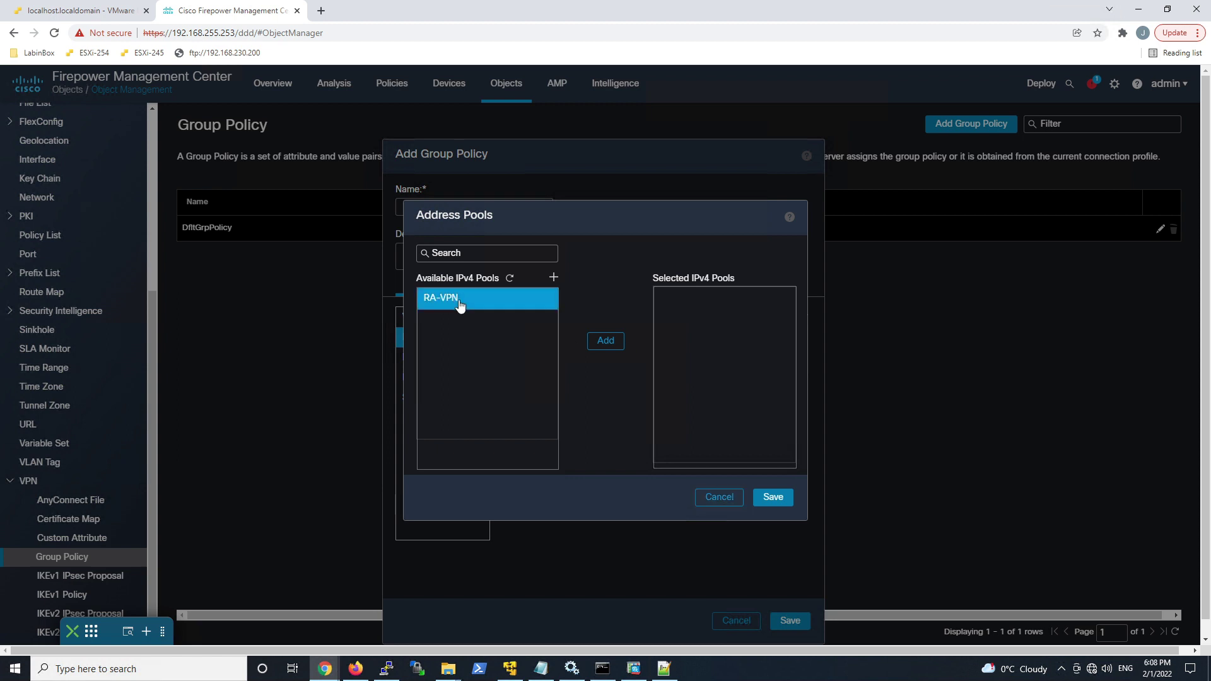
{"action": "left_click", "coordinate": [605, 341]}
{"action": "left_click", "coordinate": [772, 497]}
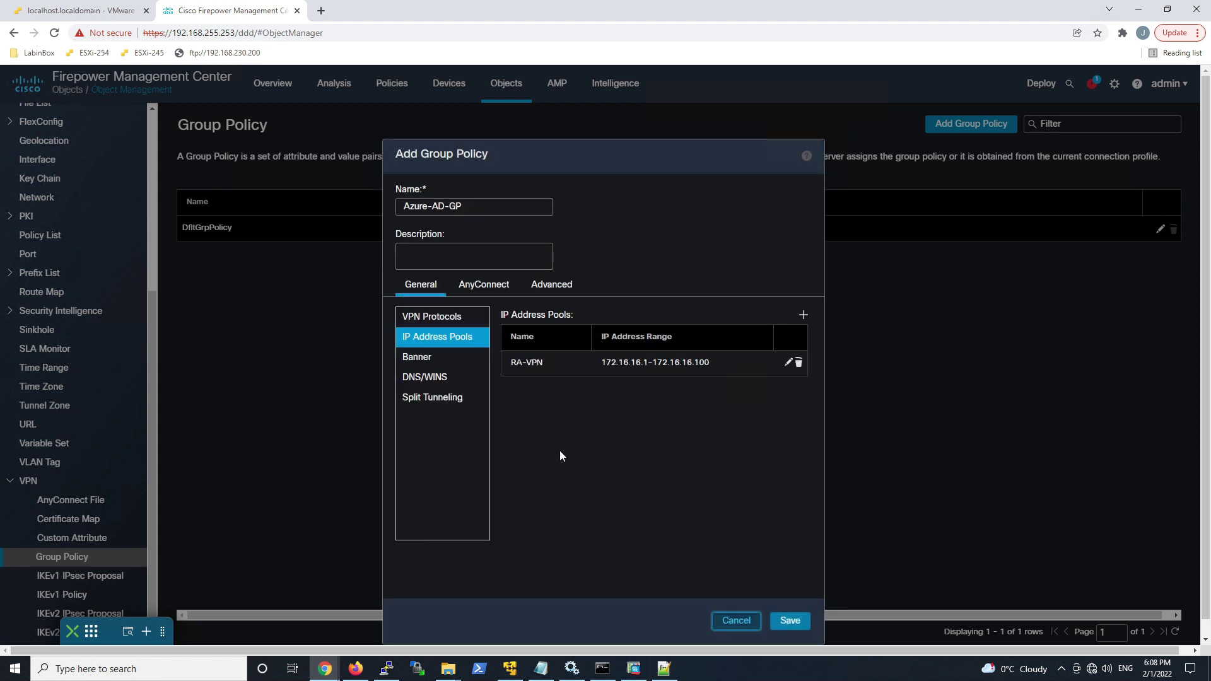
Step: Set its banner to 'This is Azure AD MFA' and save the group policy
{"action": "left_click", "coordinate": [424, 356]}
{"action": "left_click", "coordinate": [510, 377]}
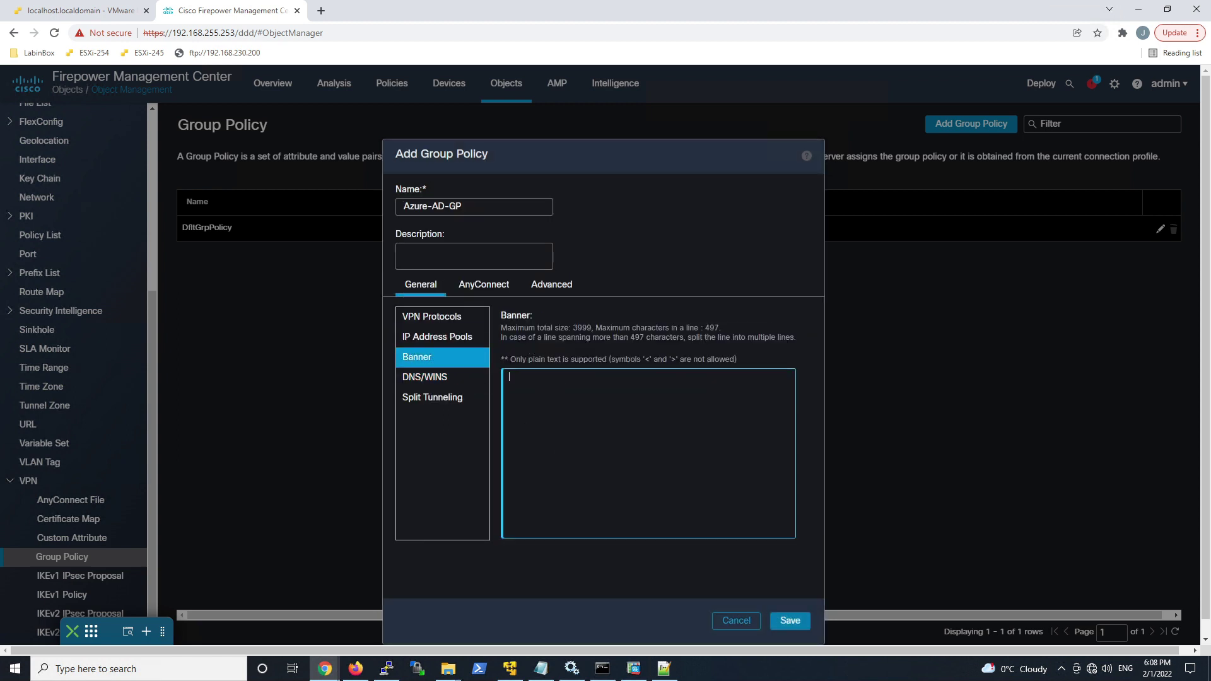
{"action": "type", "text": "This is Azure AD MFA"}
{"action": "left_click", "coordinate": [807, 622]}
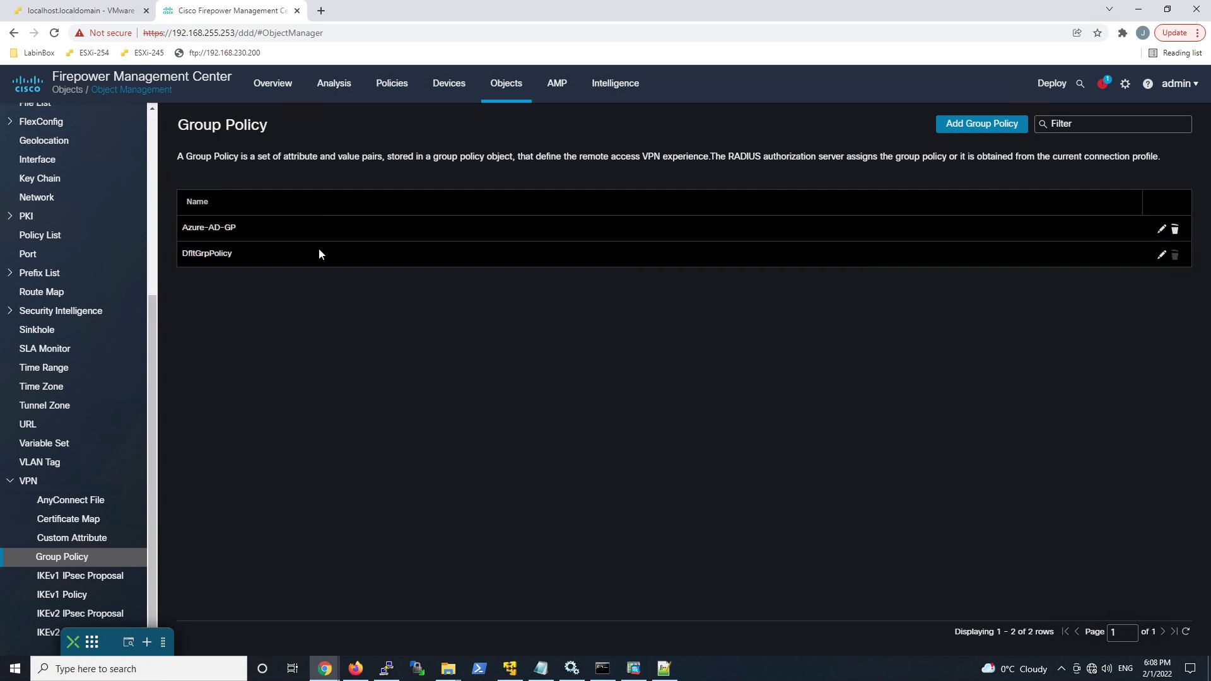
{"action": "scroll", "coordinate": [149, 299], "scroll_direction": "up", "scroll_amount": 5}
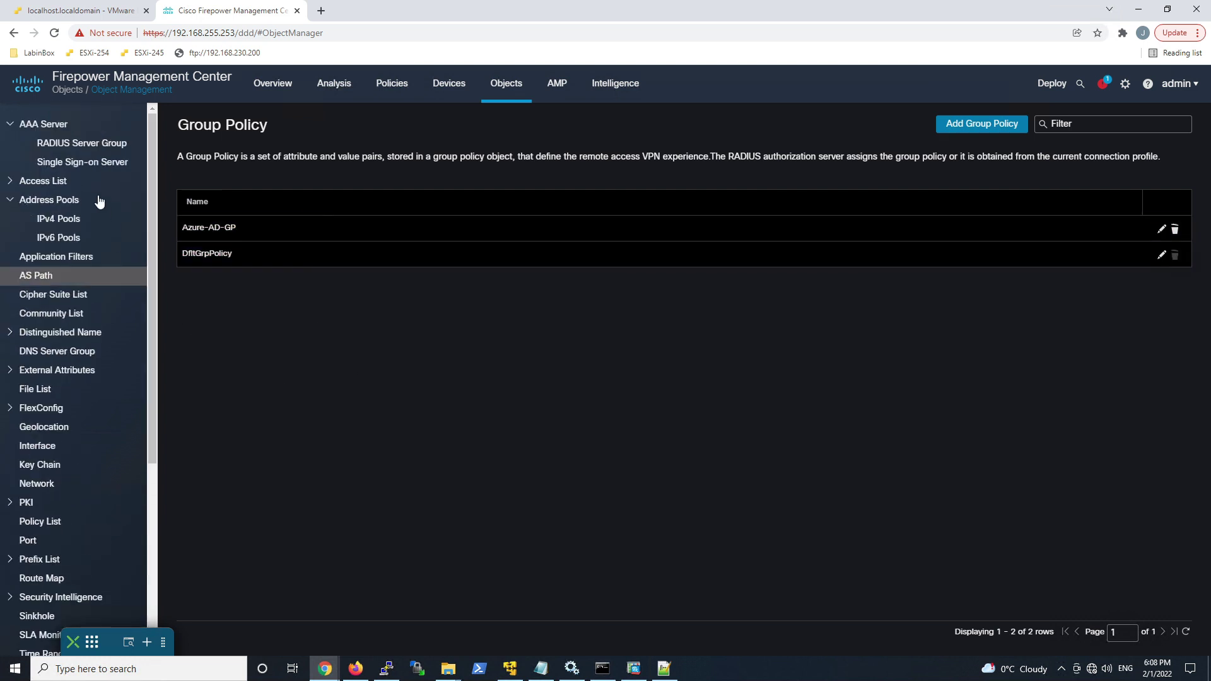
{"action": "left_click", "coordinate": [93, 165]}
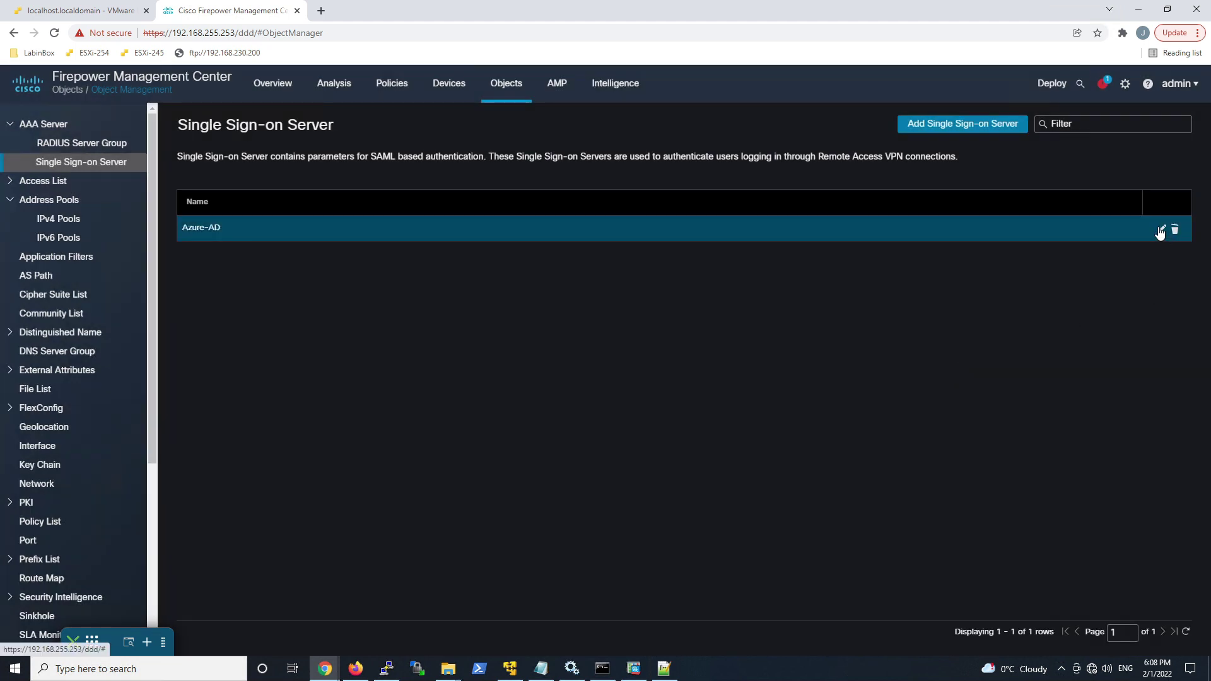
{"action": "left_click", "coordinate": [1161, 230]}
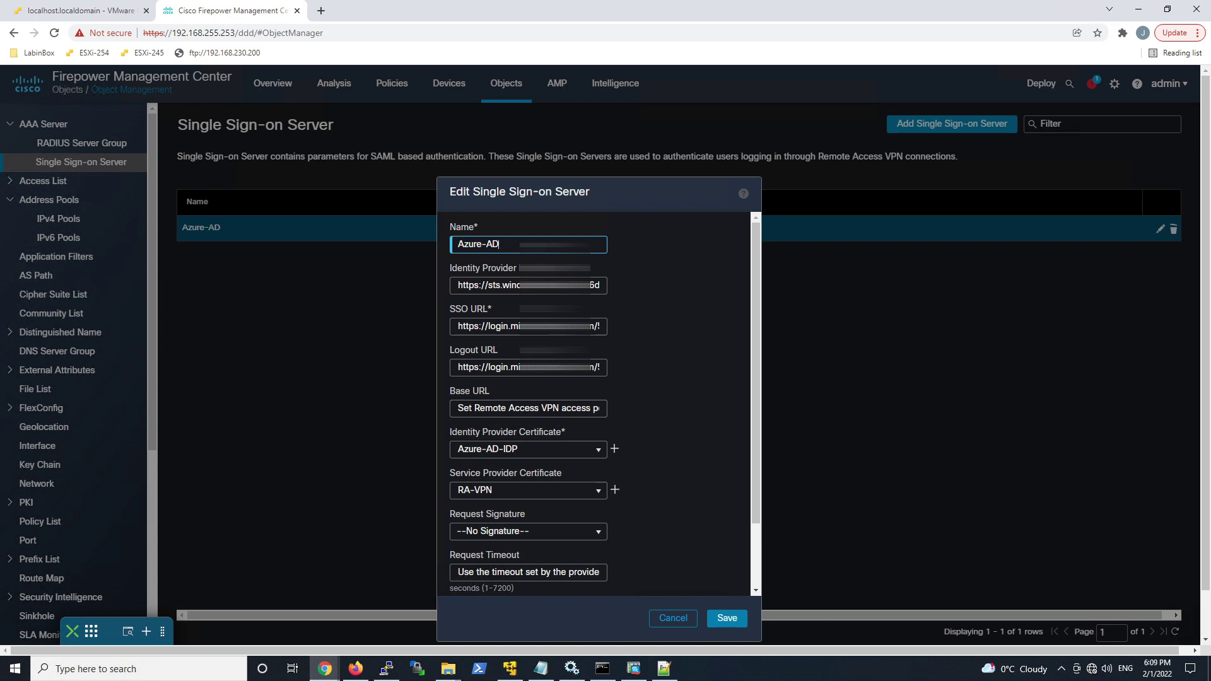
{"action": "left_click", "coordinate": [528, 408]}
{"action": "type", "text": "https://RA-VPN.ciscosecurityguru.com"}
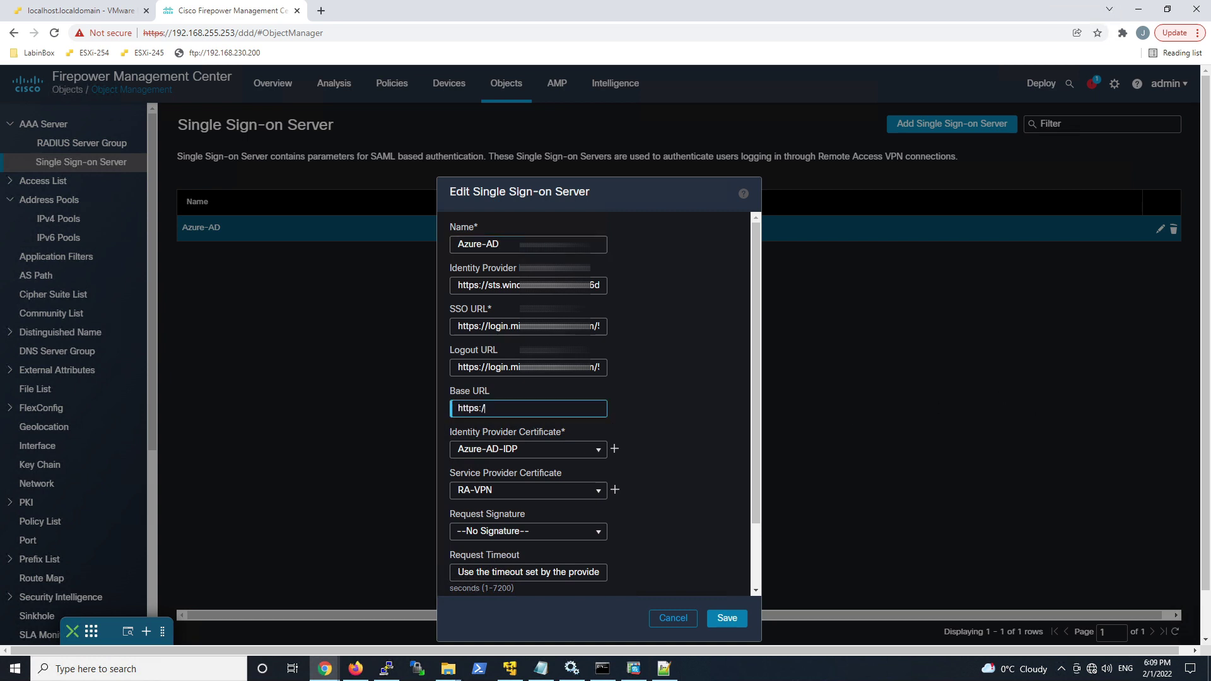
{"action": "left_click", "coordinate": [722, 622]}
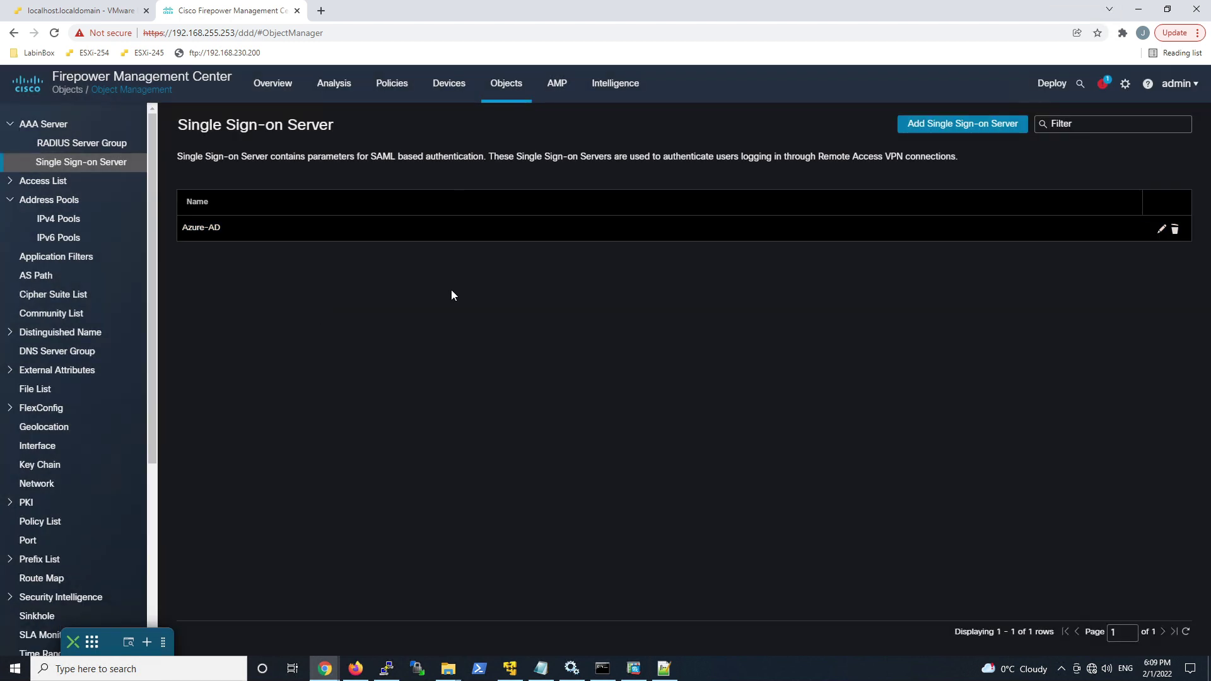
Step: Start a new remote access VPN policy named Azure-MFA
{"action": "mouse_move", "coordinate": [463, 99]}
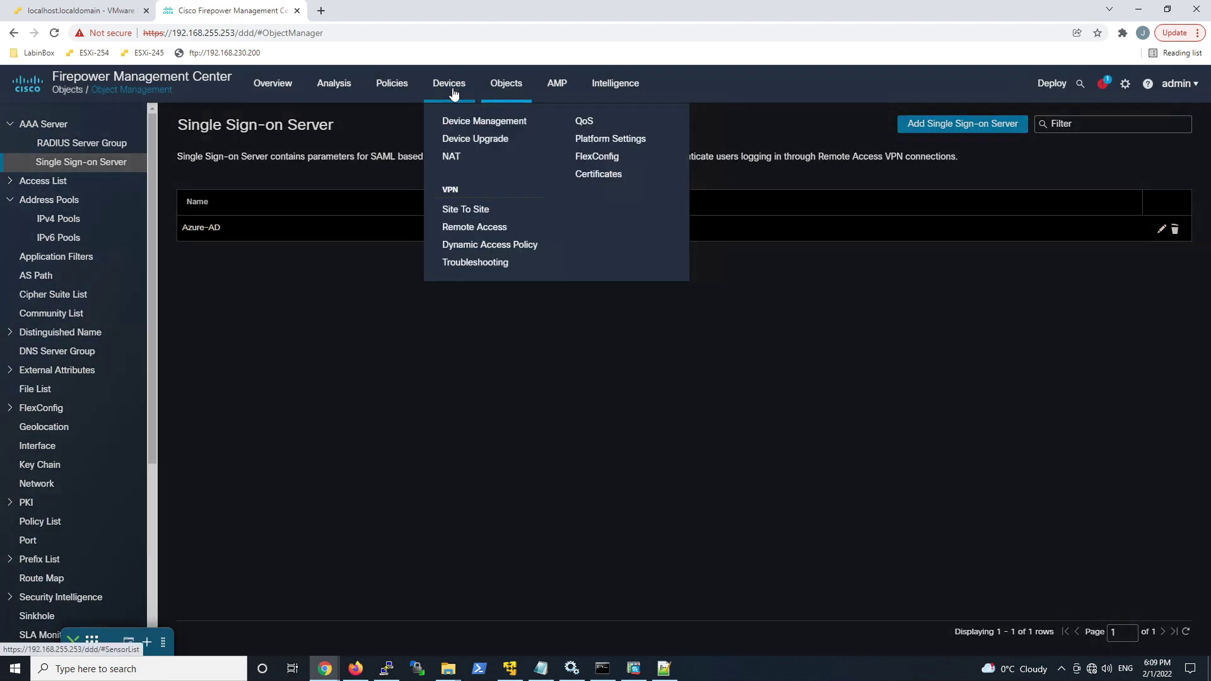
{"action": "left_click", "coordinate": [464, 236]}
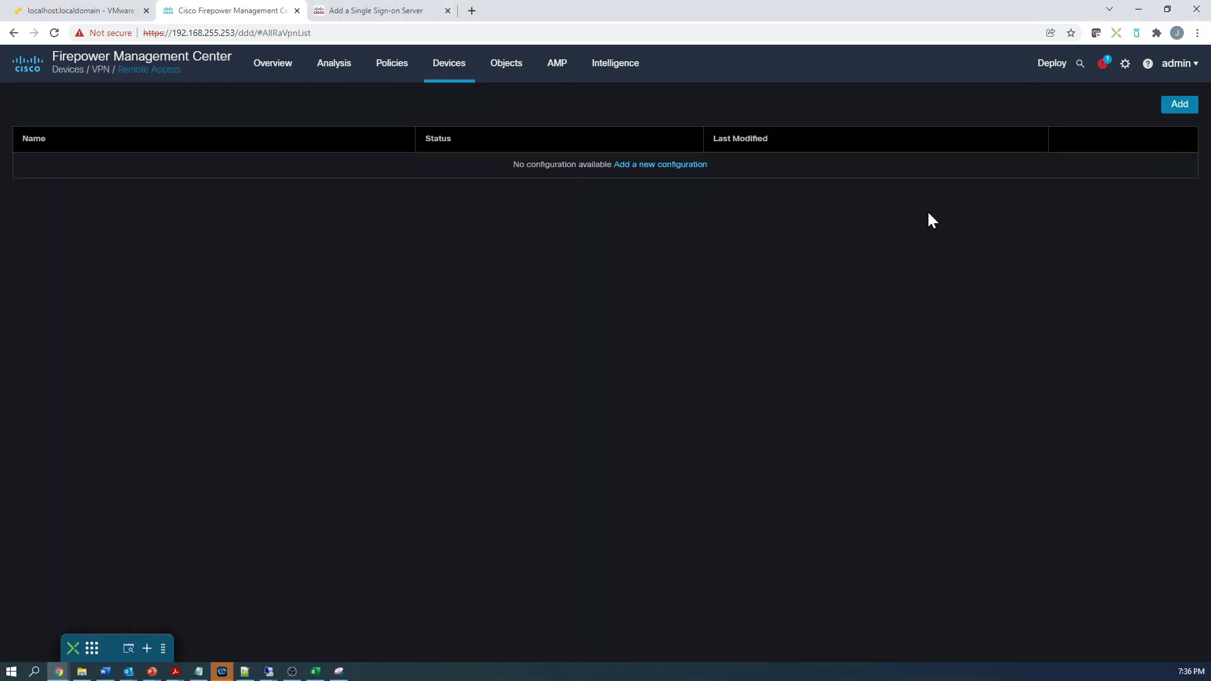
{"action": "left_click", "coordinate": [1177, 113]}
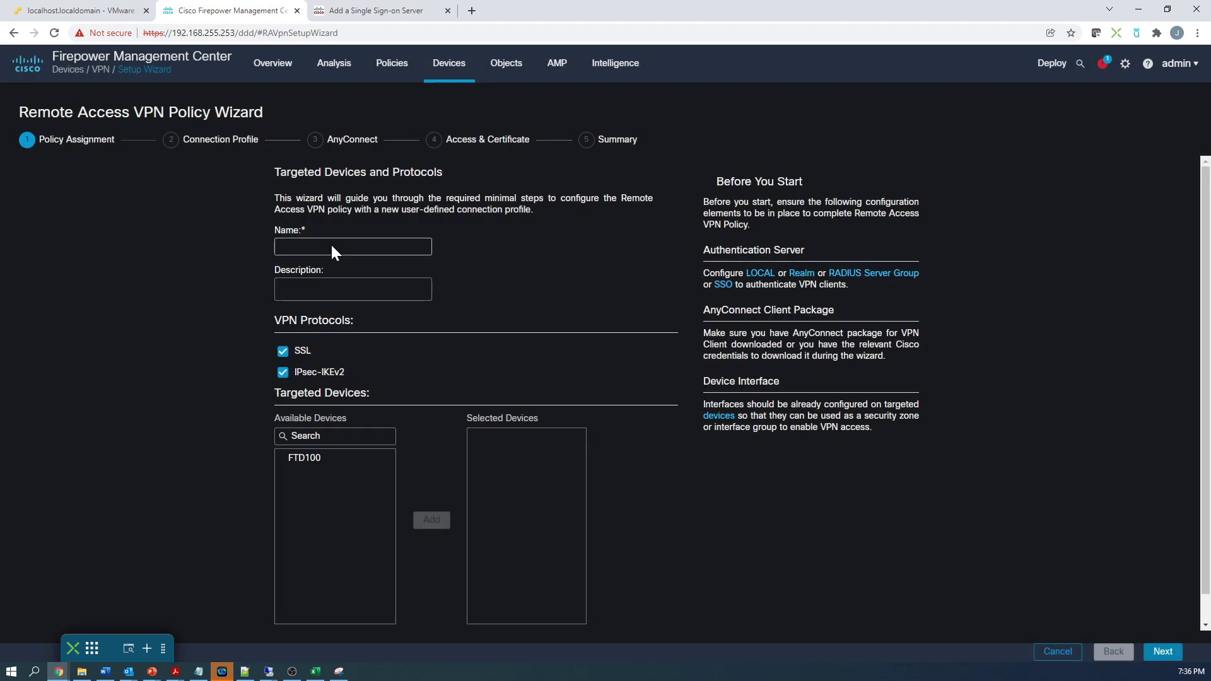
{"action": "left_click", "coordinate": [331, 245]}
{"action": "type", "text": "Azure-MFA"}
{"action": "key", "text": "ctrl+a"}
{"action": "left_click", "coordinate": [227, 267]}
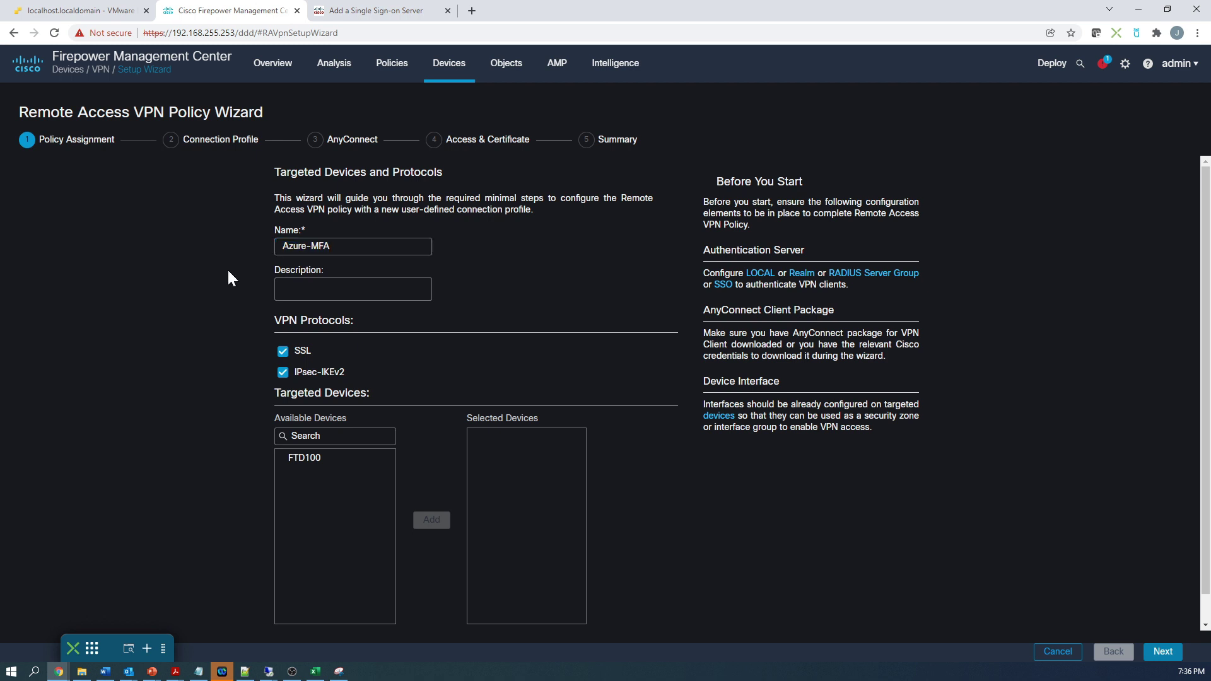
Step: Disable IPsec-IKEv2 so it is SSL only, and target the FTD100 device
{"action": "left_click", "coordinate": [283, 372]}
{"action": "left_click_drag", "start_coordinate": [304, 458], "coordinate": [405, 520]}
{"action": "left_click", "coordinate": [427, 522]}
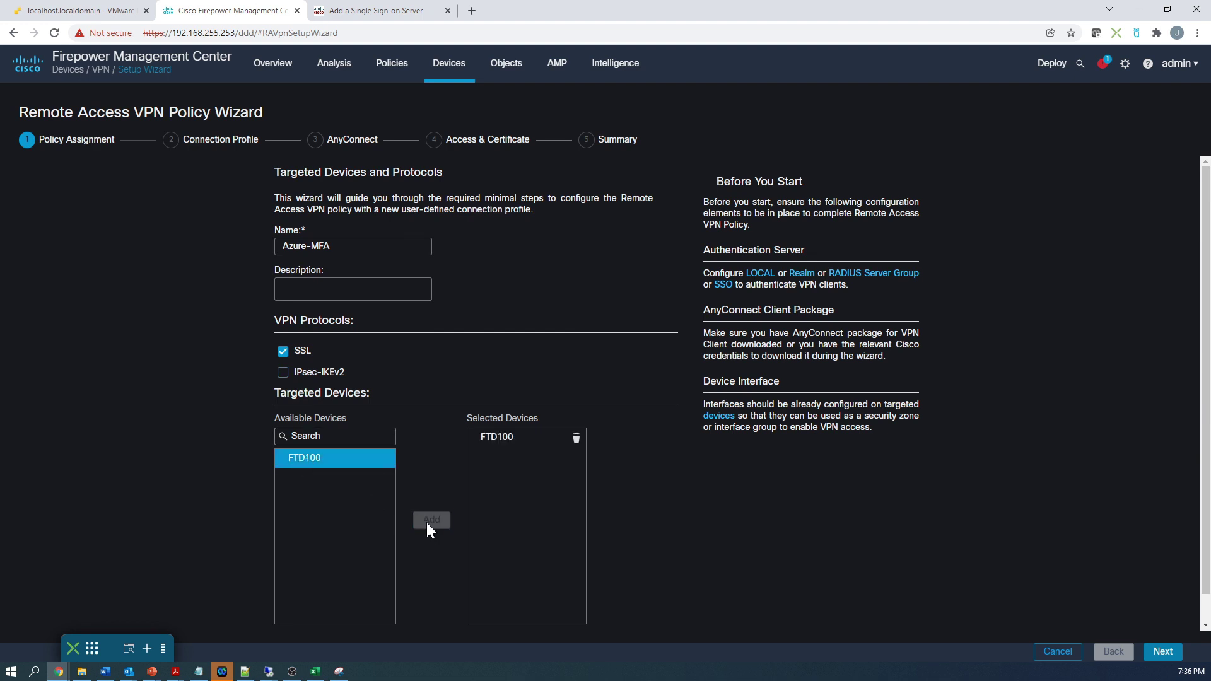
{"action": "scroll", "coordinate": [933, 549], "scroll_direction": "down", "scroll_amount": 1}
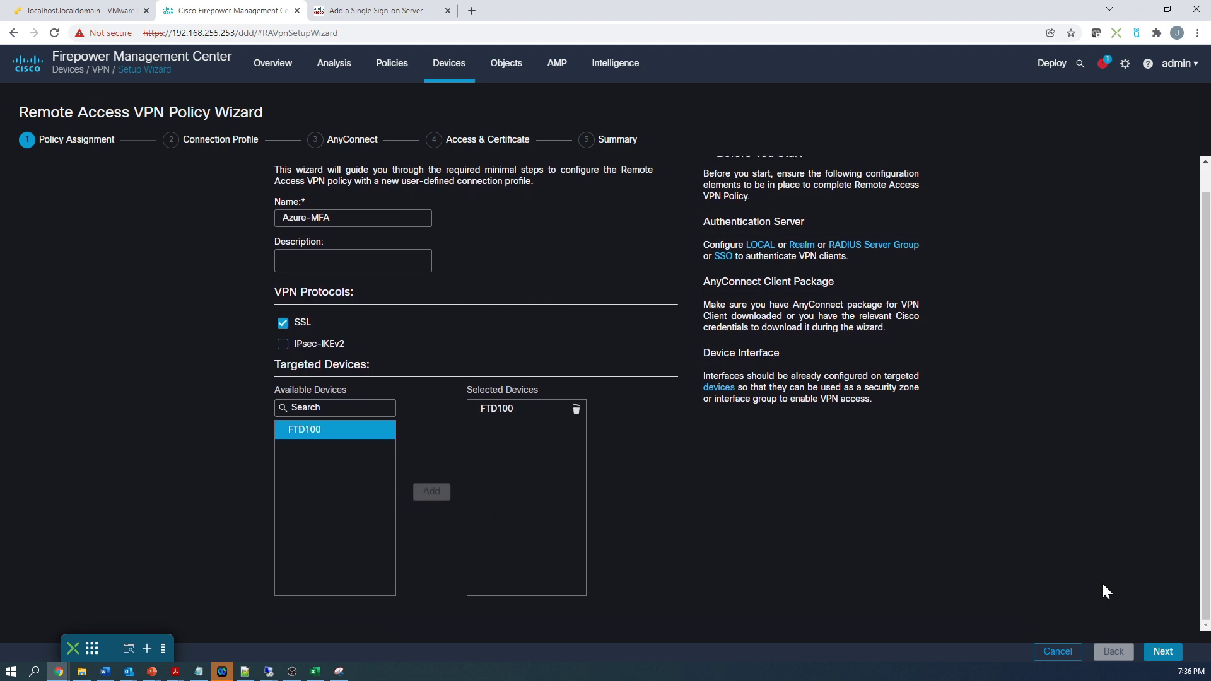
Step: Set the connection profile to SAML authentication with the Azure-AD server
{"action": "left_click", "coordinate": [1163, 652]}
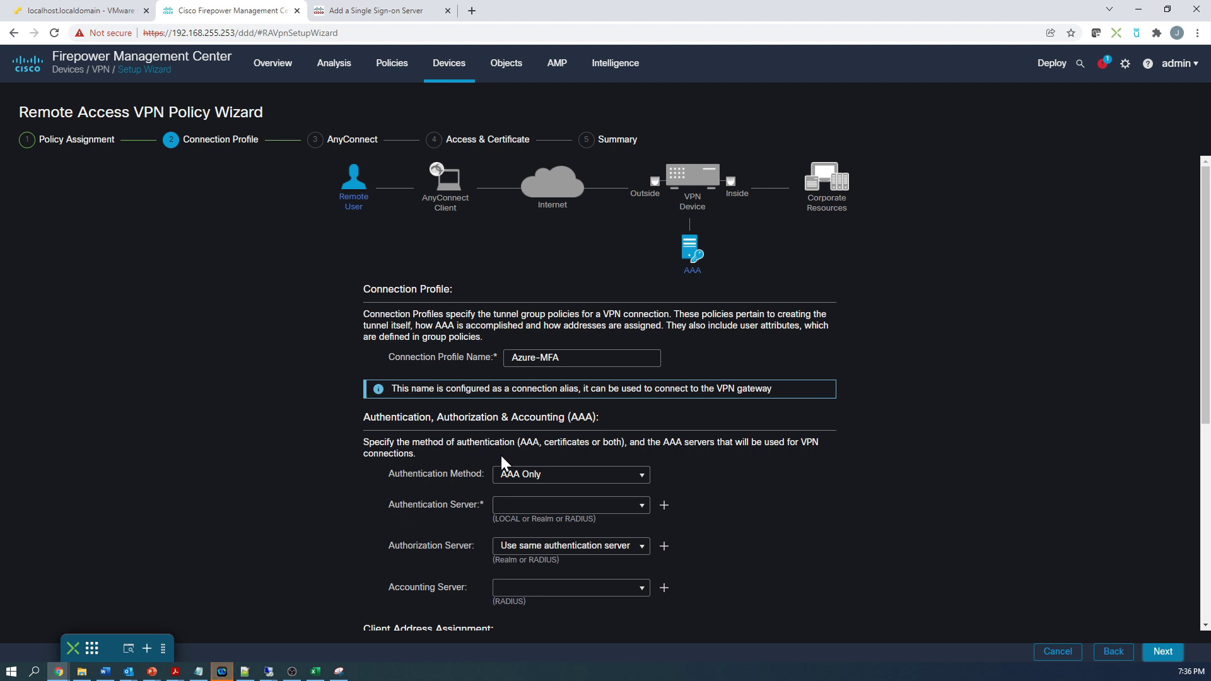
{"action": "left_click", "coordinate": [638, 479]}
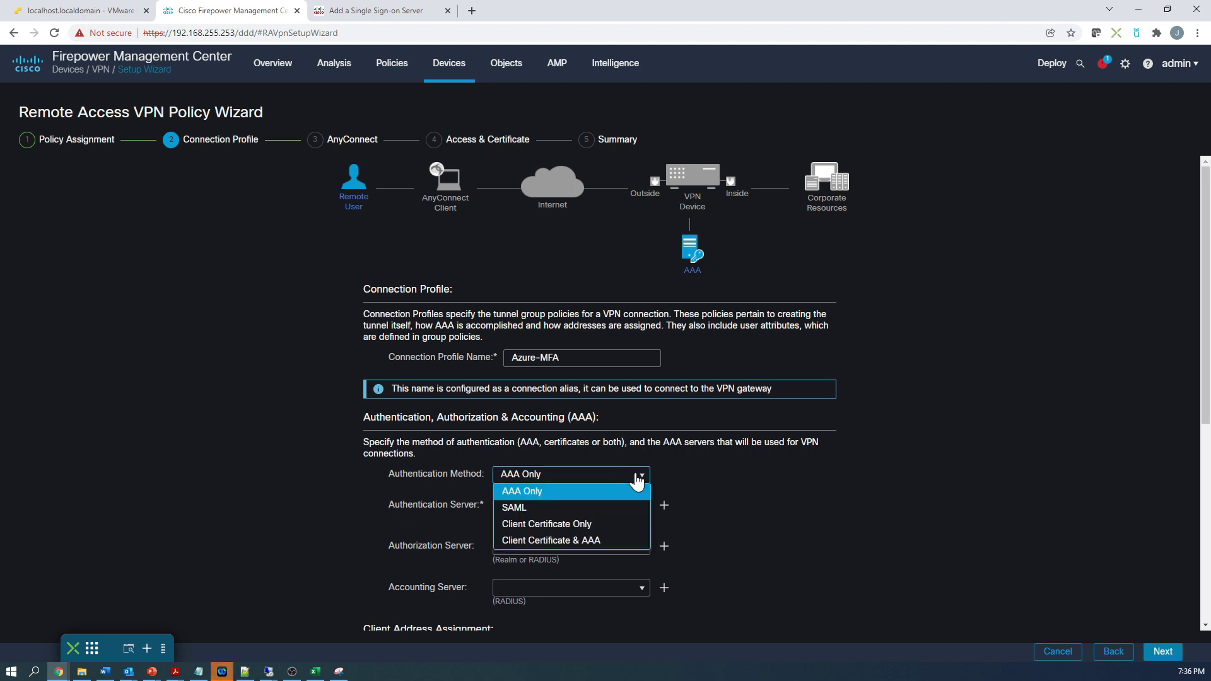
{"action": "left_click", "coordinate": [551, 510]}
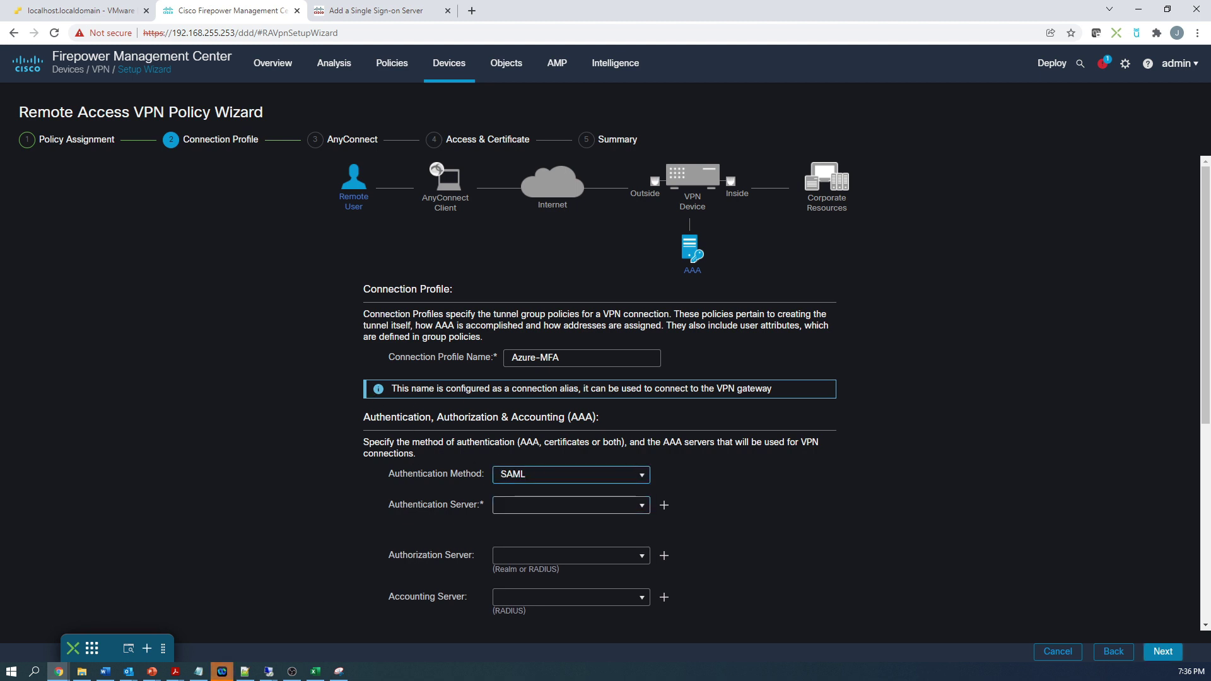
{"action": "left_click", "coordinate": [642, 507]}
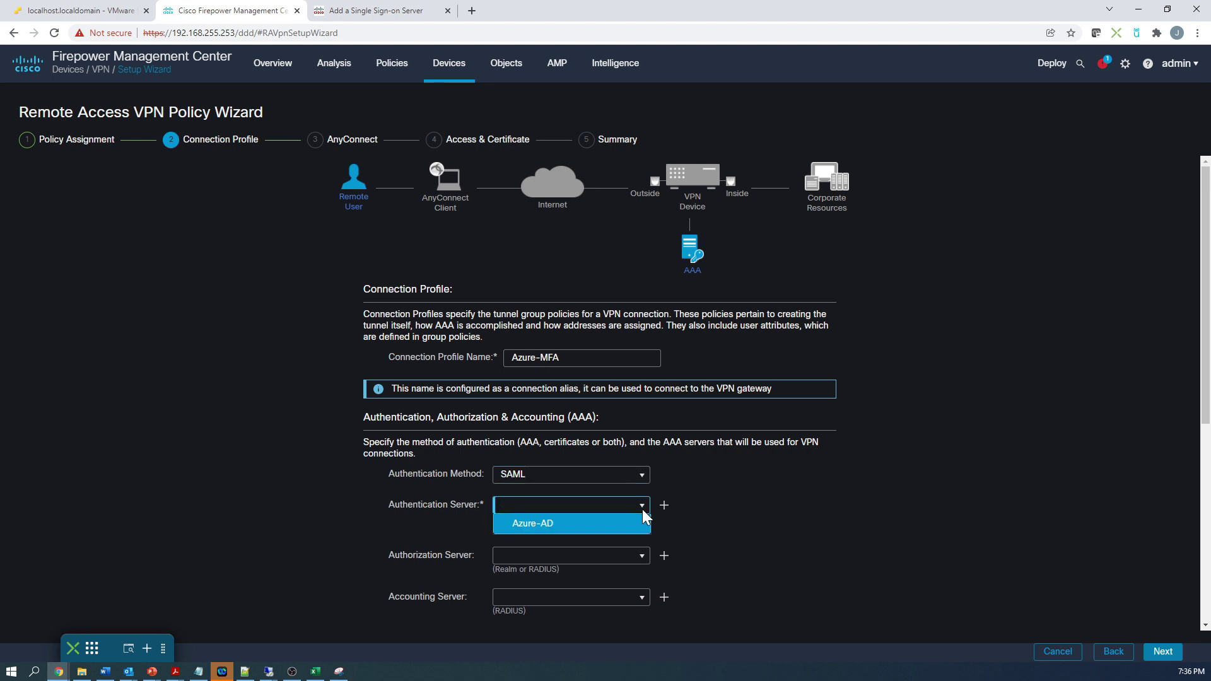
{"action": "left_click", "coordinate": [579, 524]}
Step: Assign the RA-VPN IPv4 address pool to the connection profile
{"action": "scroll", "coordinate": [776, 490], "scroll_direction": "down", "scroll_amount": 2}
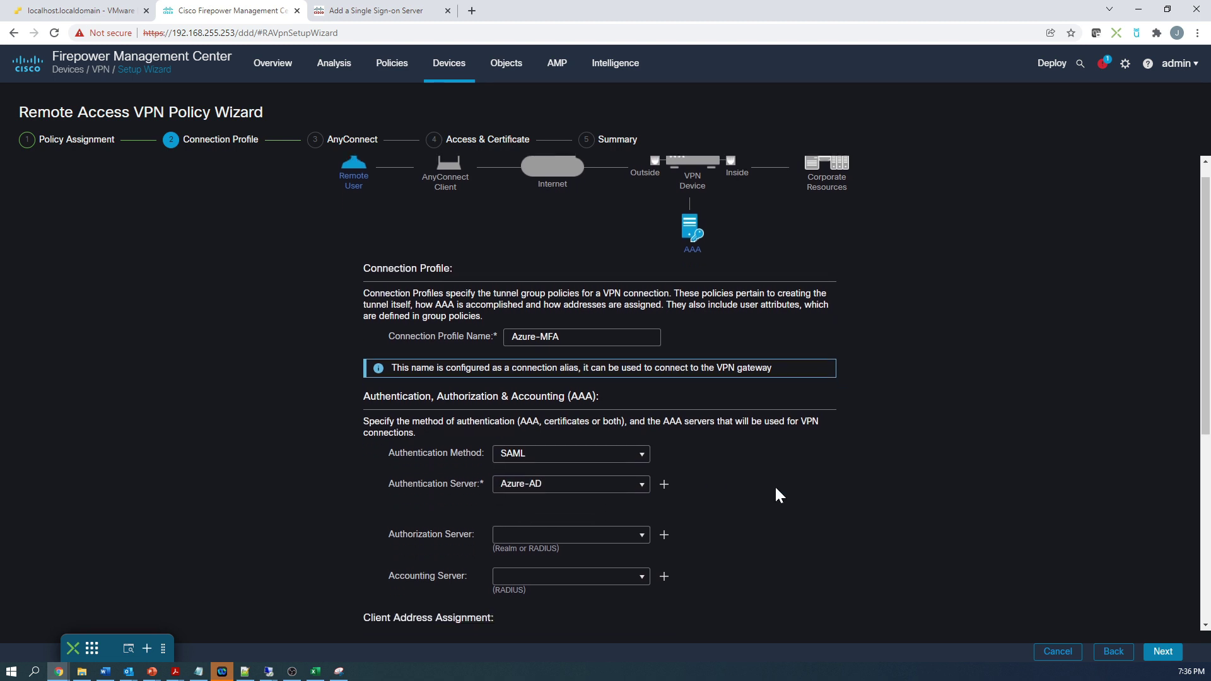
{"action": "scroll", "coordinate": [774, 486], "scroll_direction": "down", "scroll_amount": 1}
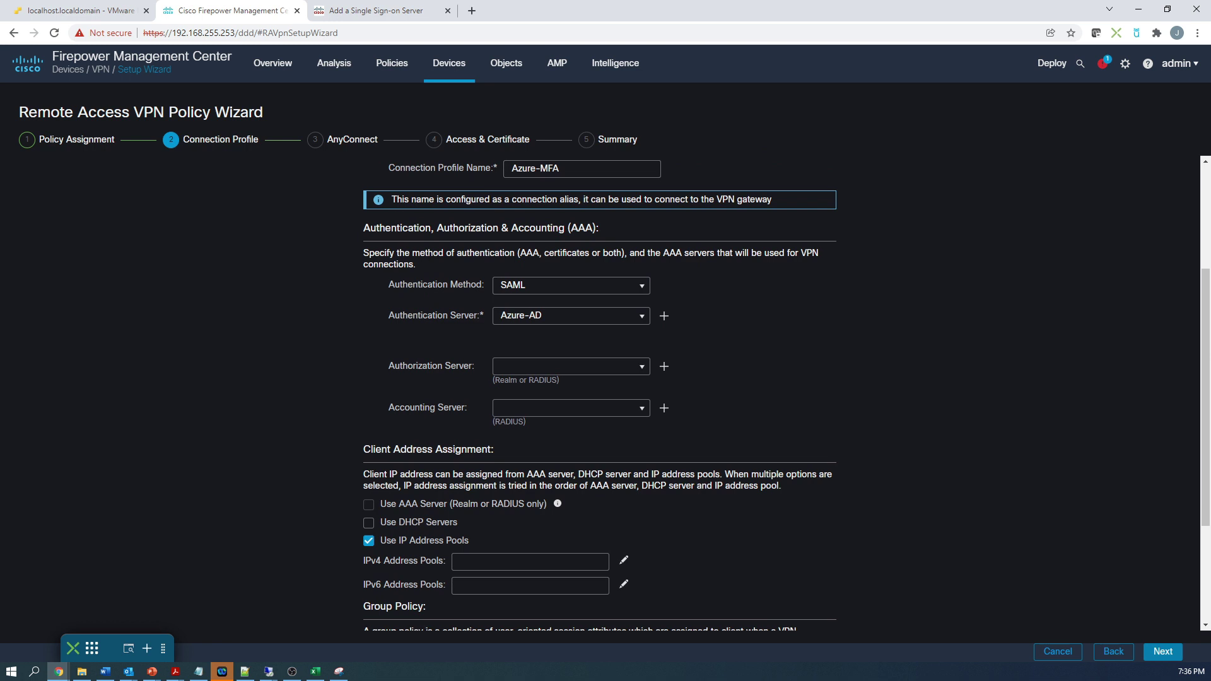
{"action": "scroll", "coordinate": [775, 487], "scroll_direction": "down", "scroll_amount": 1}
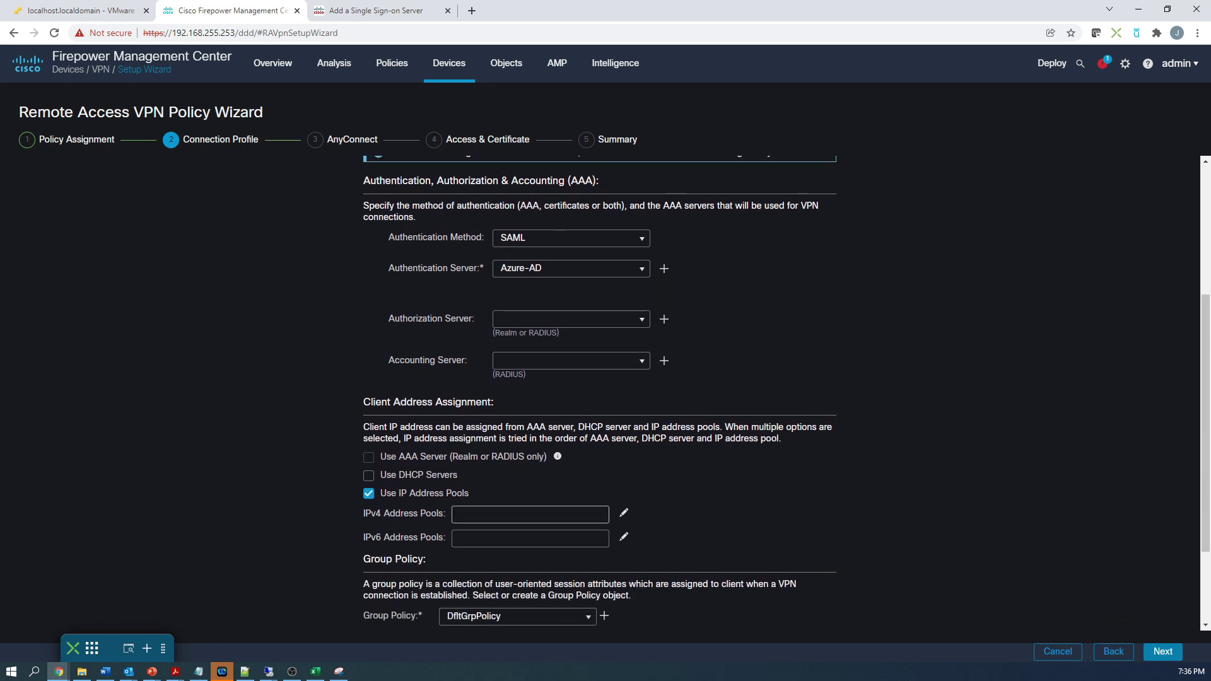
{"action": "left_click", "coordinate": [623, 514]}
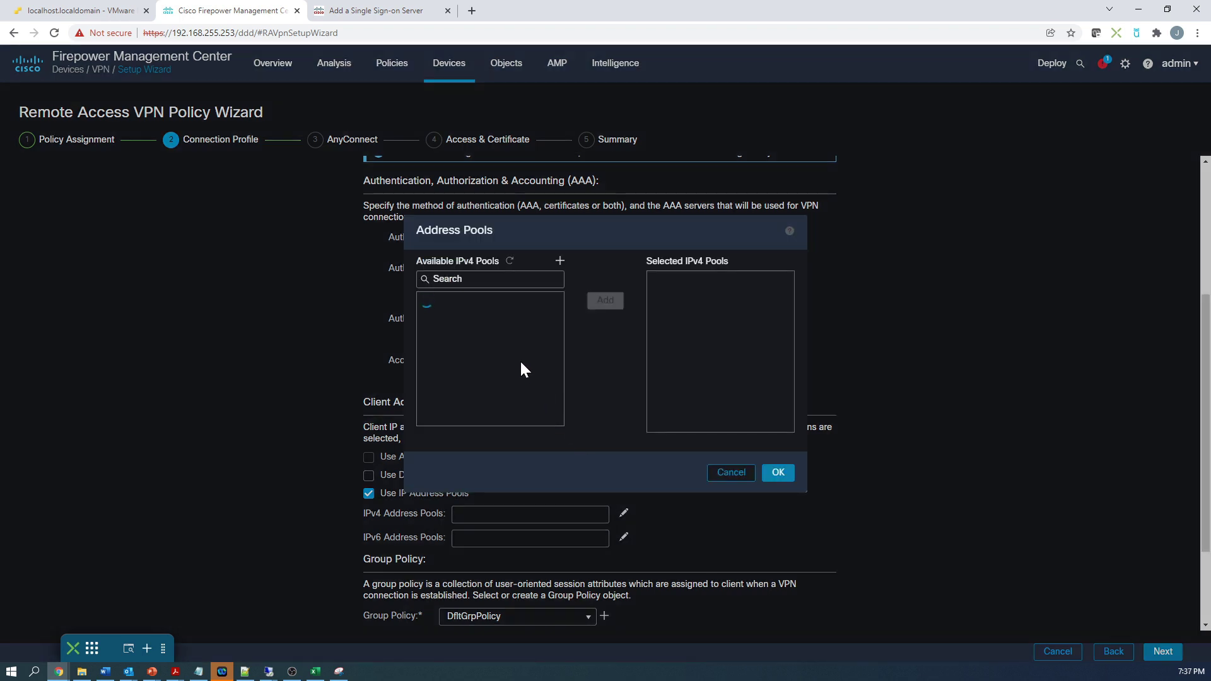
{"action": "left_click", "coordinate": [441, 304]}
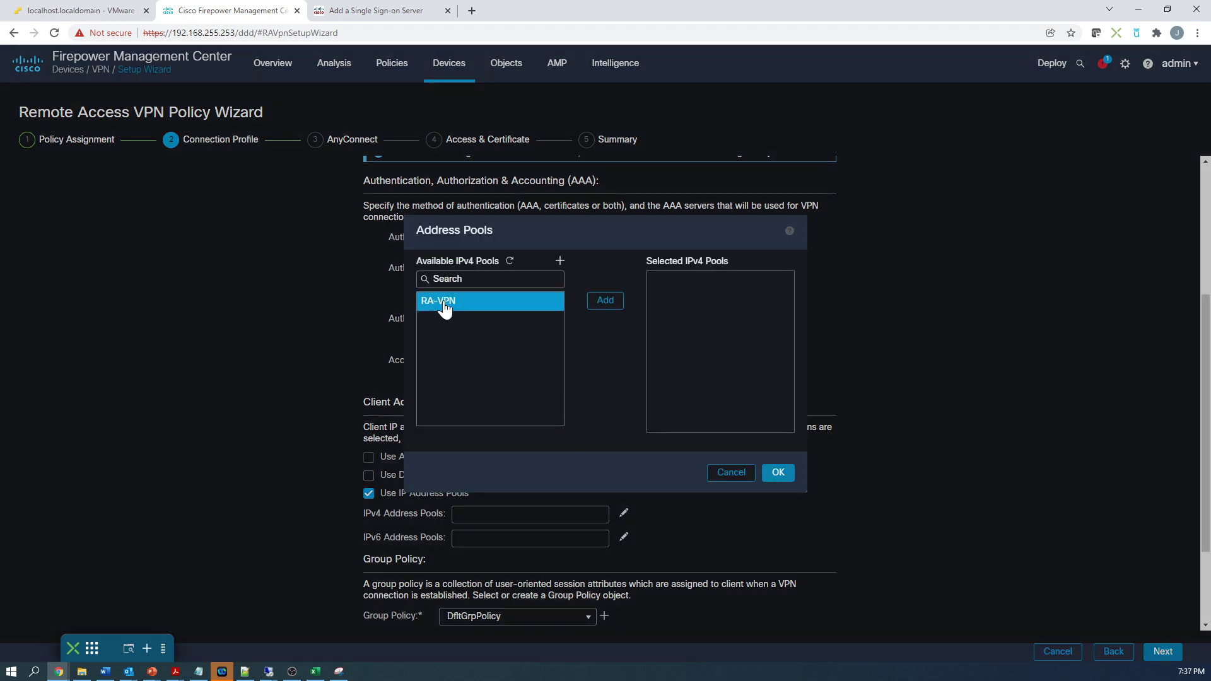
{"action": "left_click", "coordinate": [606, 300]}
{"action": "left_click", "coordinate": [777, 473]}
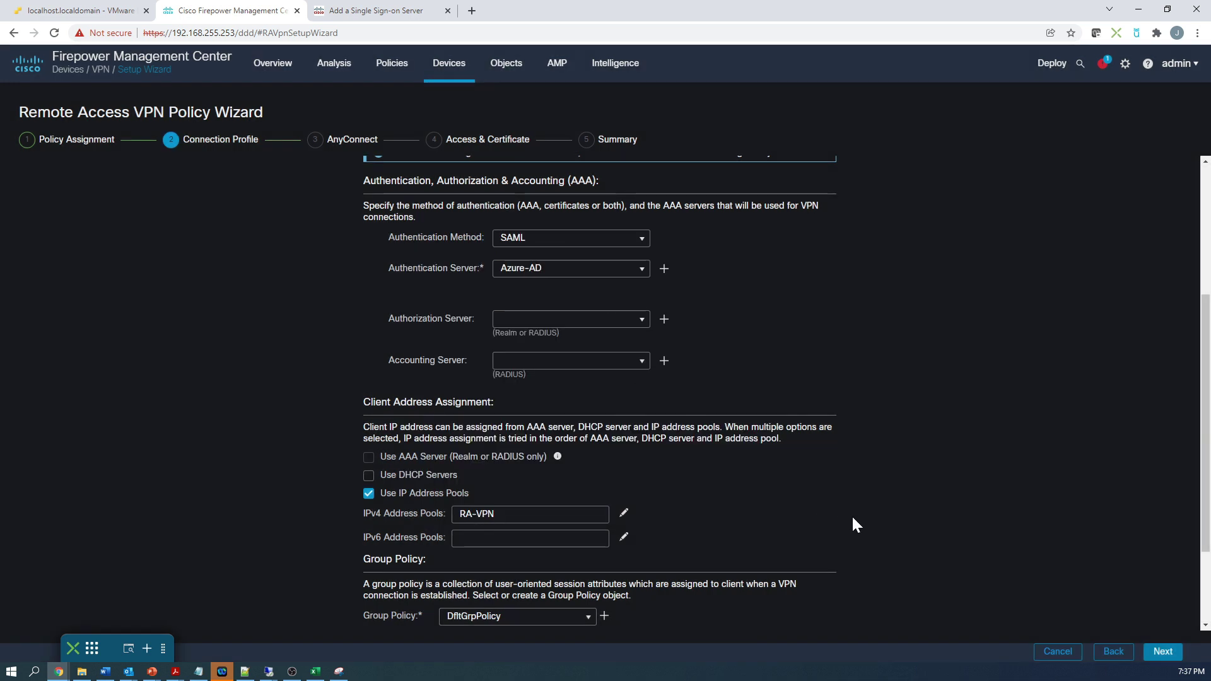
Step: Choose Azure-AD-GP as the group policy and continue to the AnyConnect step
{"action": "scroll", "coordinate": [852, 517], "scroll_direction": "down", "scroll_amount": 2}
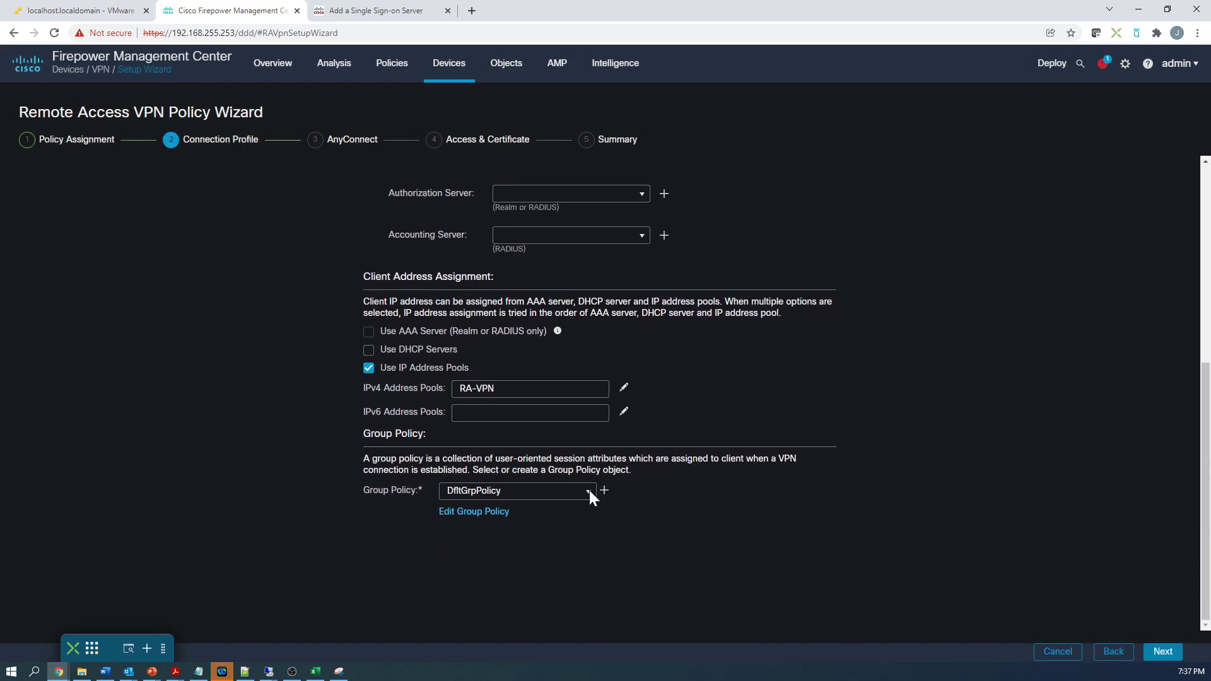
{"action": "left_click", "coordinate": [589, 490]}
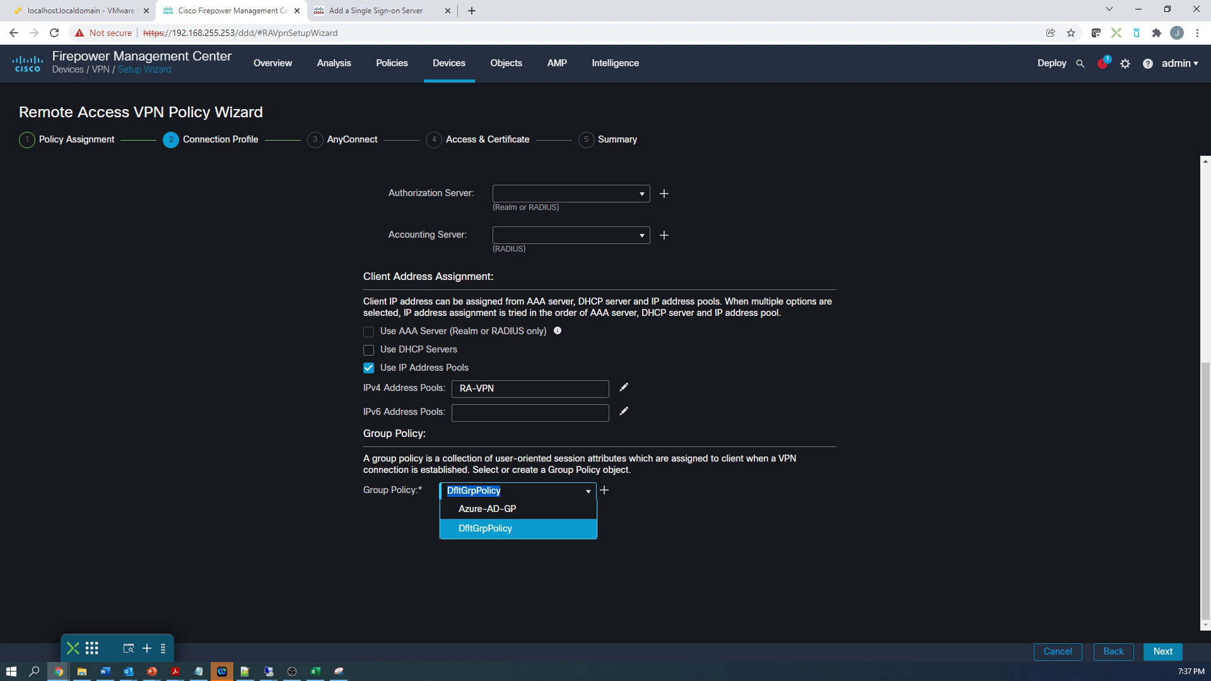
{"action": "left_click", "coordinate": [516, 508]}
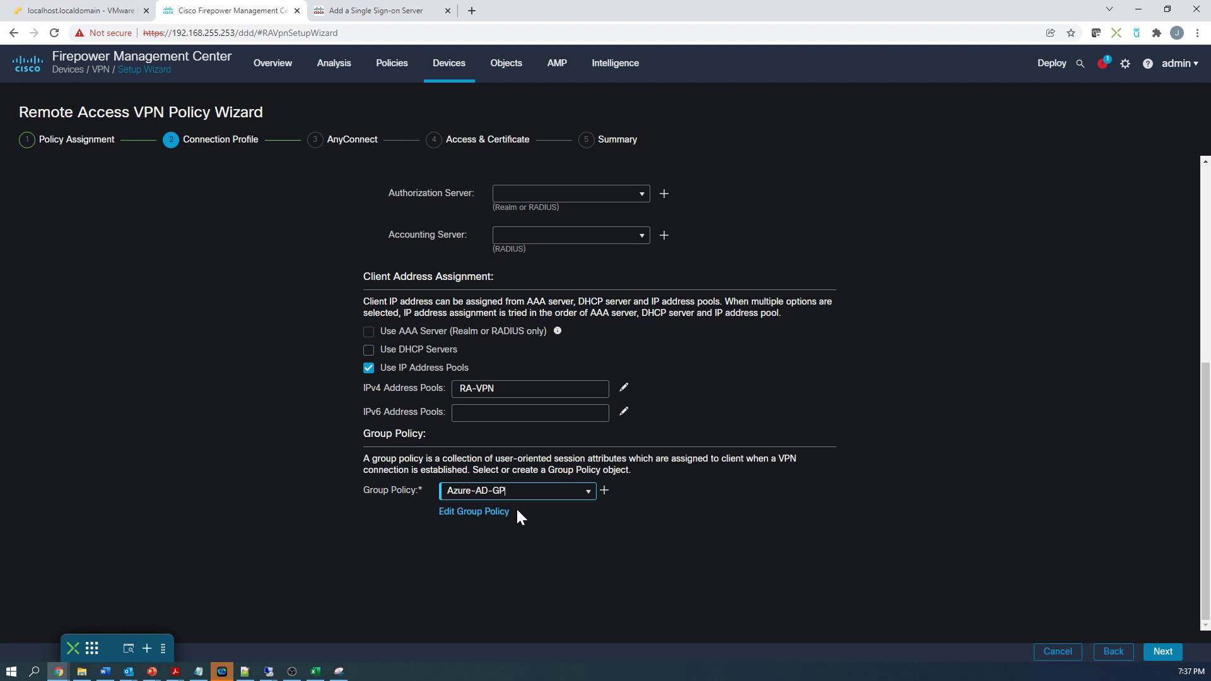
{"action": "left_click", "coordinate": [1144, 654]}
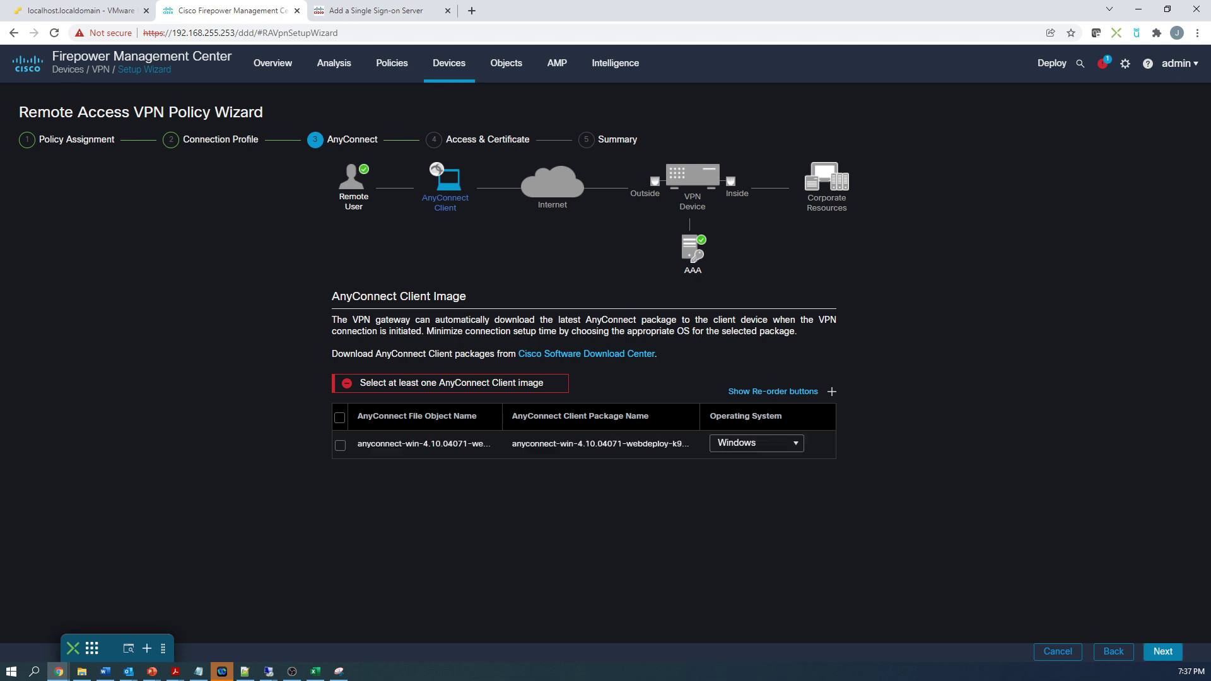
Step: Include the Windows AnyConnect 4.10 image, then use out_zone and the RA-VPN certificate
{"action": "left_click", "coordinate": [340, 446]}
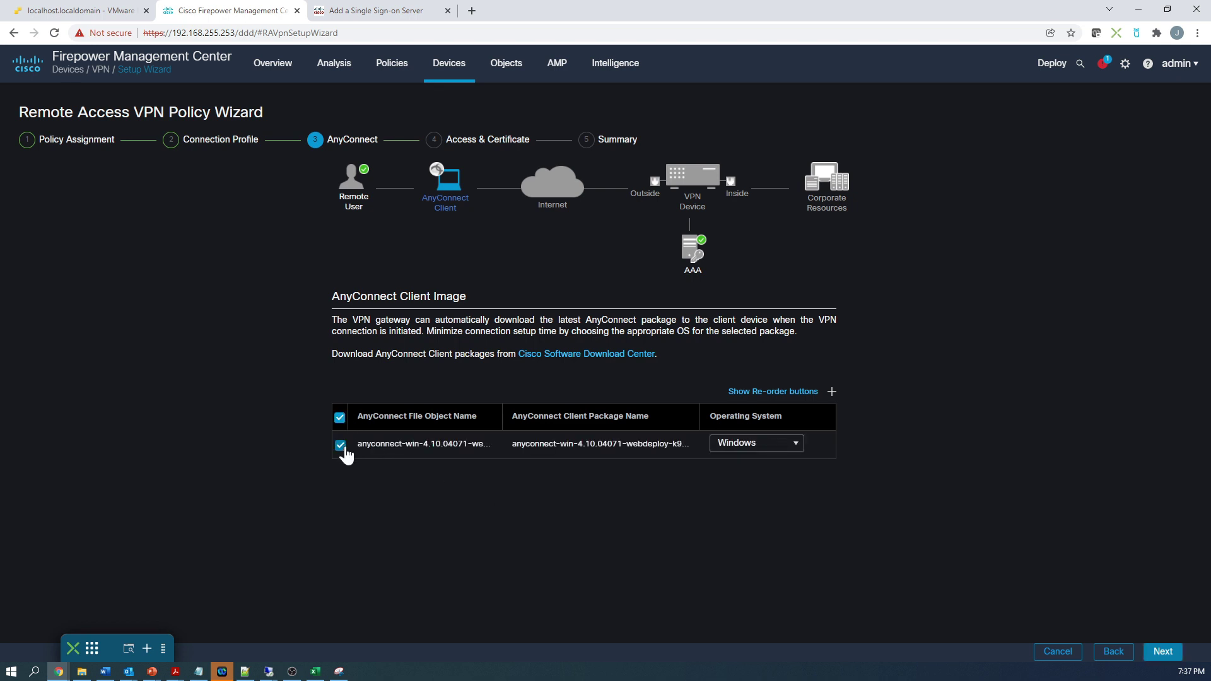
{"action": "left_click", "coordinate": [1163, 652]}
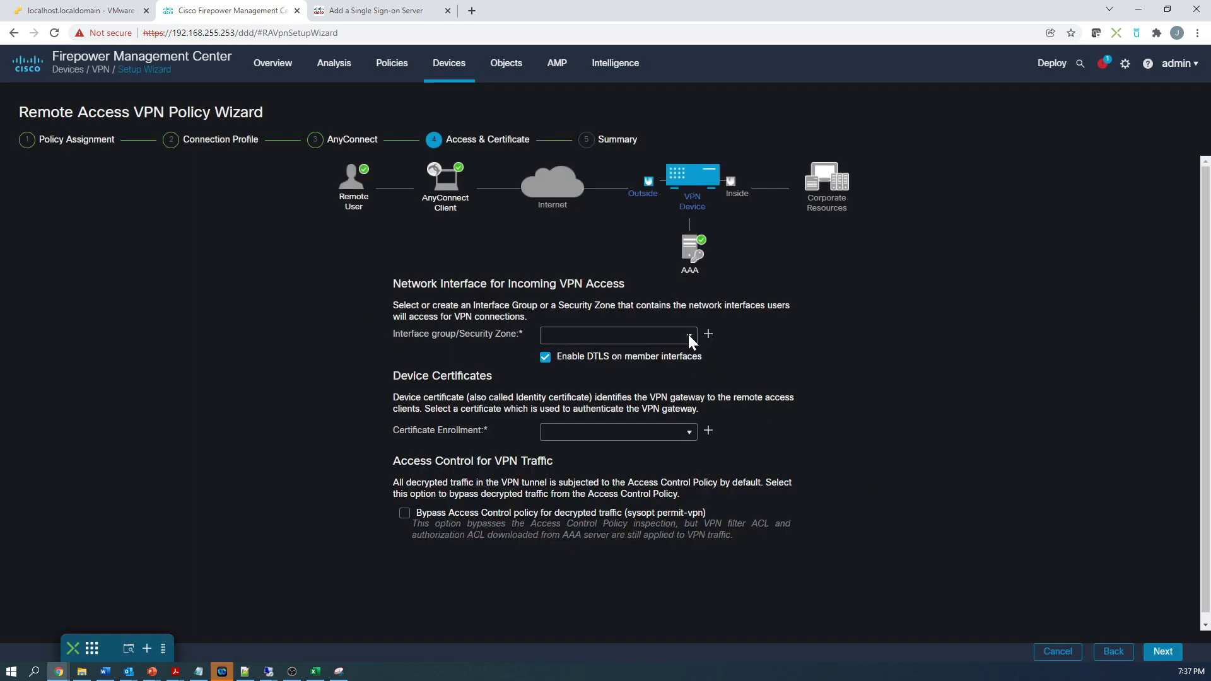
{"action": "left_click", "coordinate": [687, 335]}
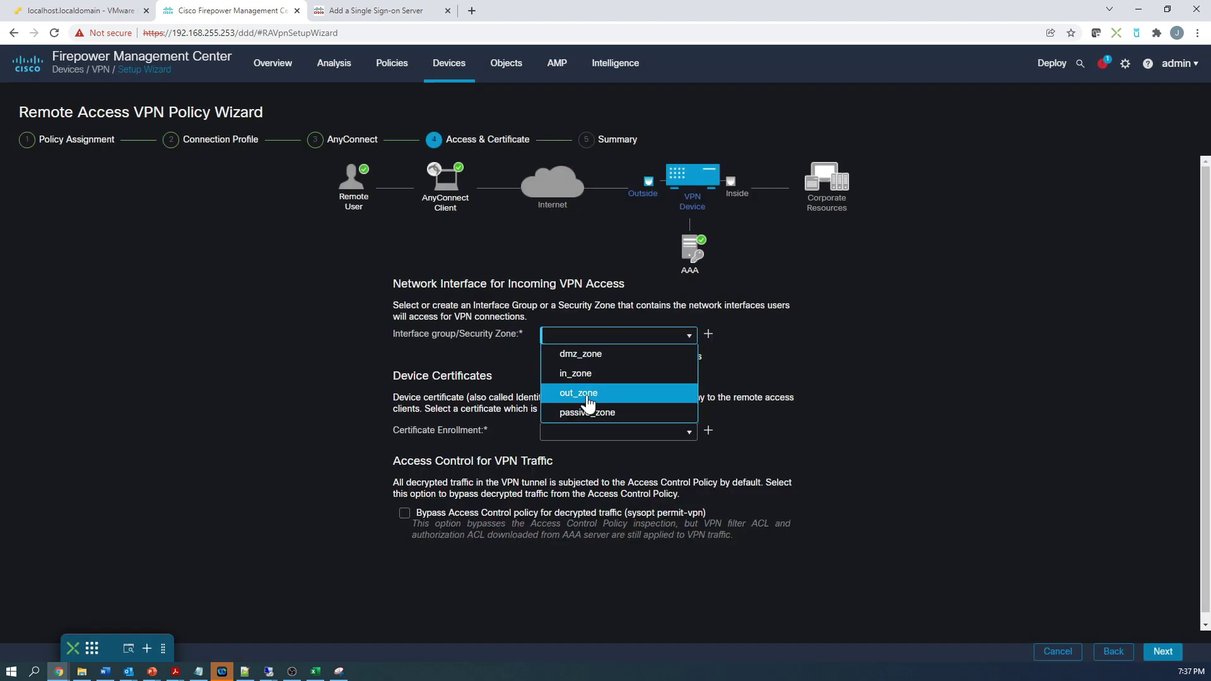
{"action": "left_click", "coordinate": [585, 393]}
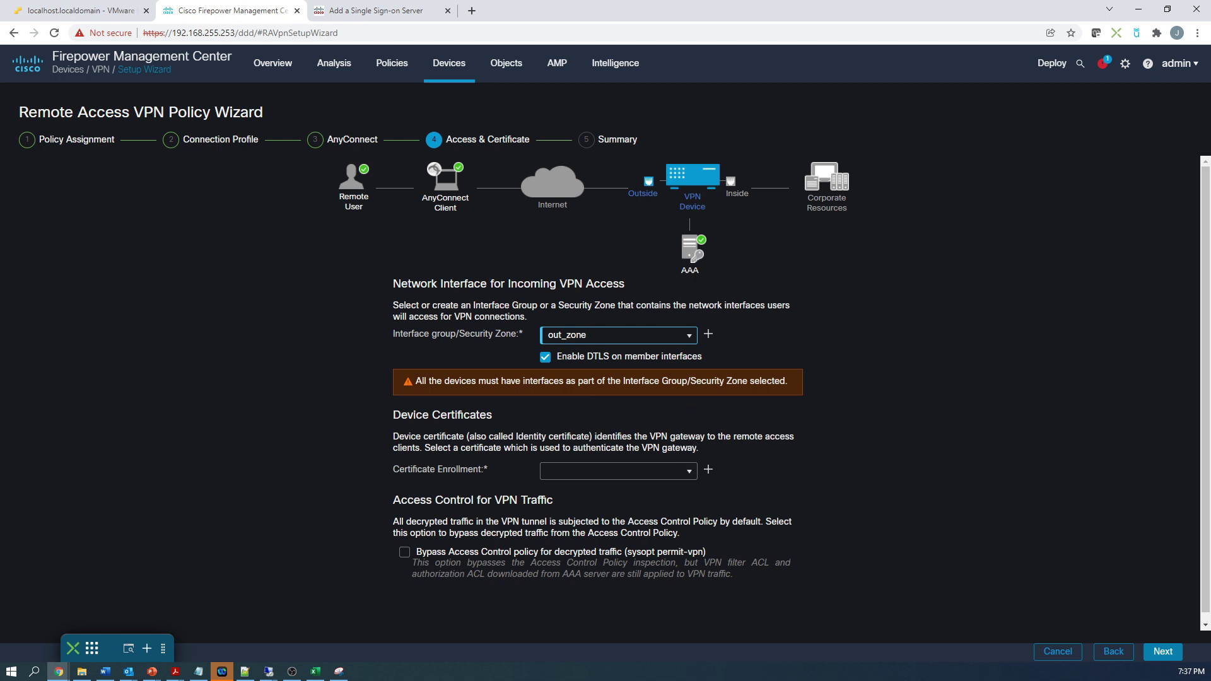
{"action": "left_click", "coordinate": [686, 470]}
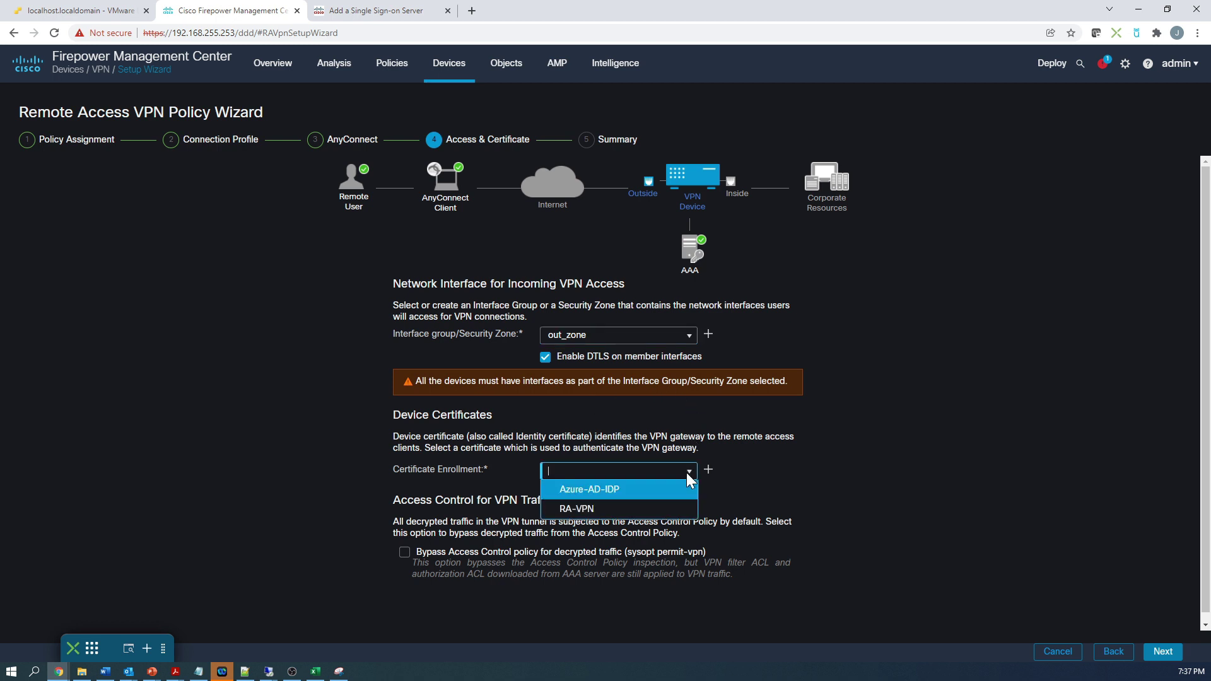
{"action": "left_click", "coordinate": [577, 509]}
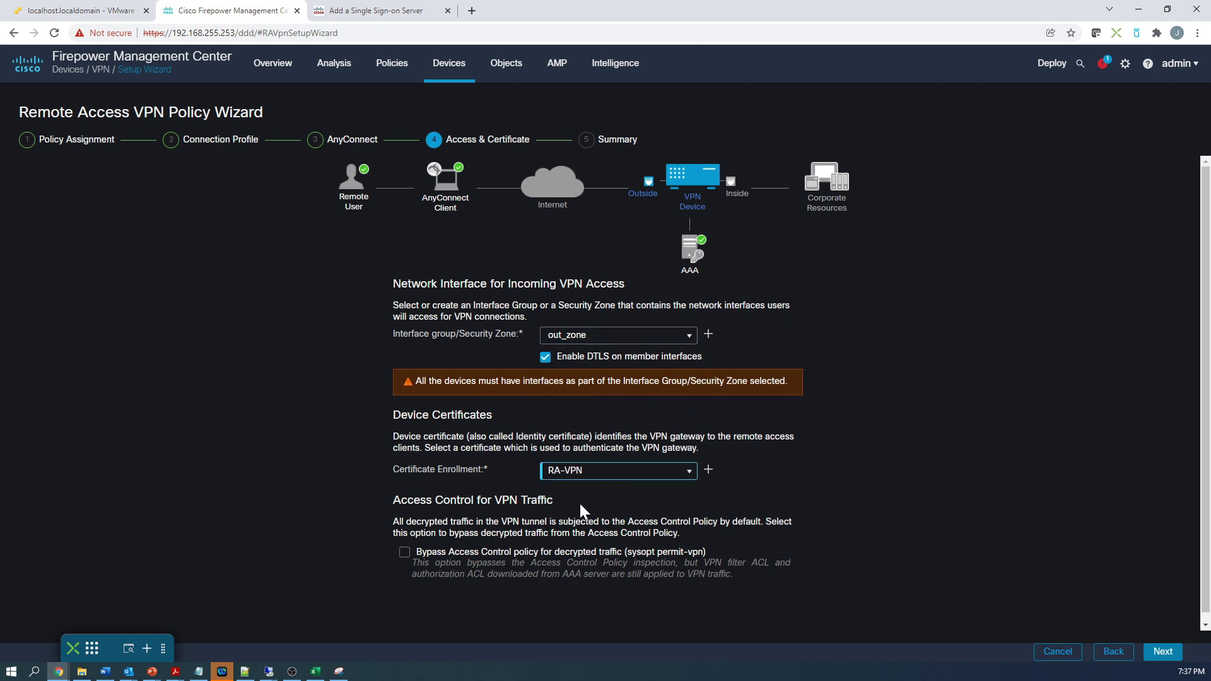
Step: Review the Azure-MFA summary and finish the wizard to create the policy
{"action": "left_click", "coordinate": [1163, 652]}
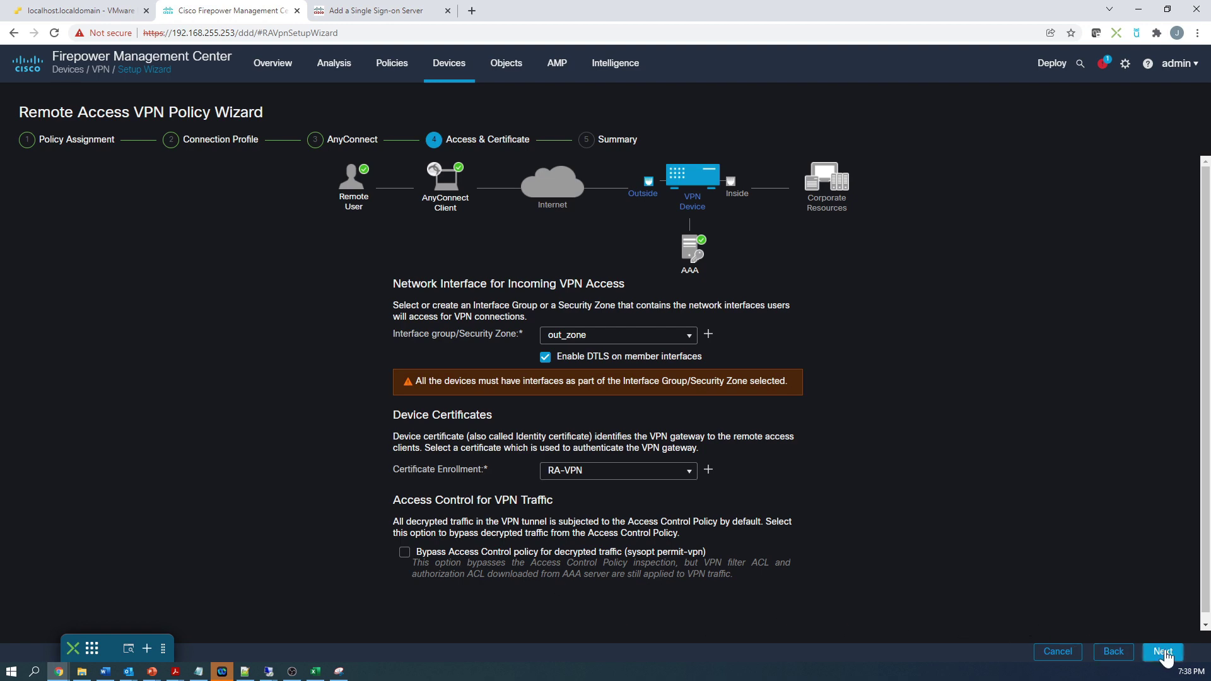
{"action": "scroll", "coordinate": [1010, 533], "scroll_direction": "down", "scroll_amount": 2}
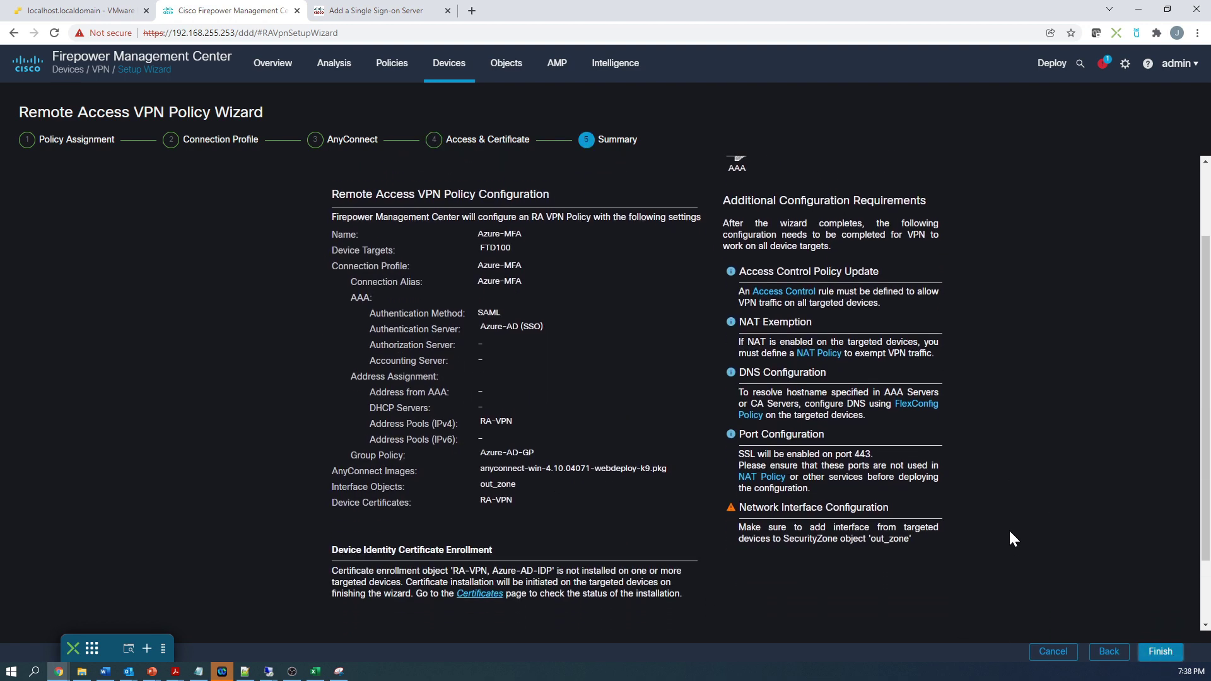
{"action": "scroll", "coordinate": [1010, 531], "scroll_direction": "down", "scroll_amount": 1}
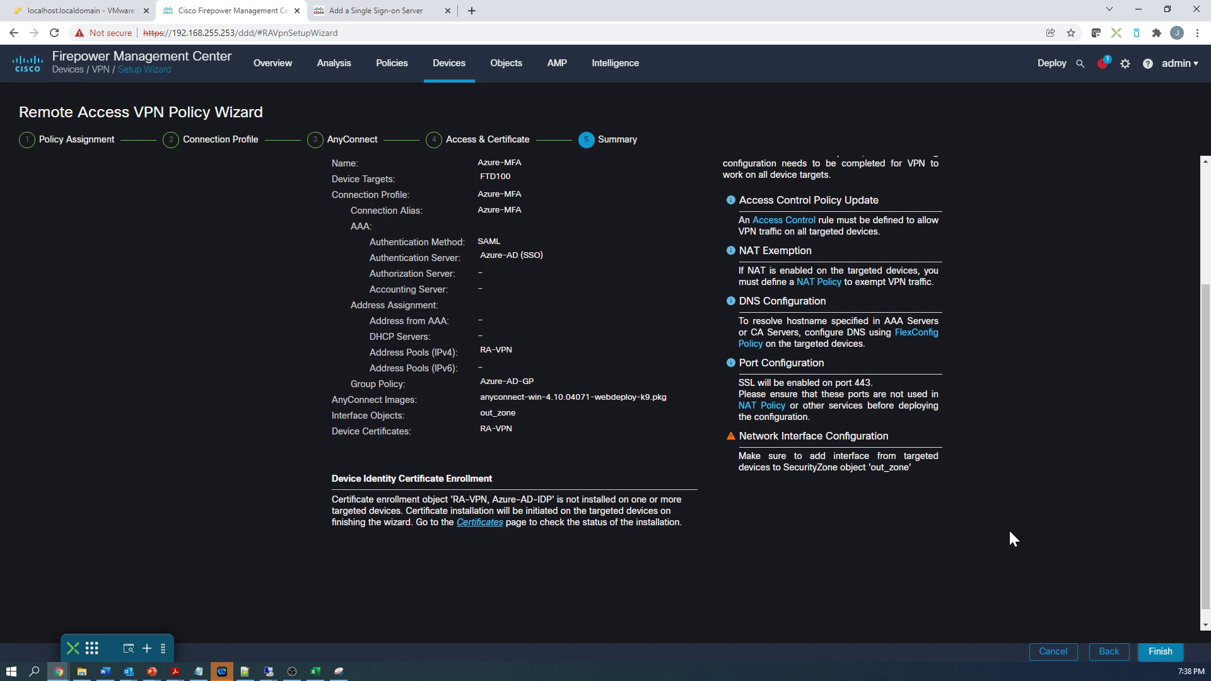
{"action": "left_click", "coordinate": [1159, 653]}
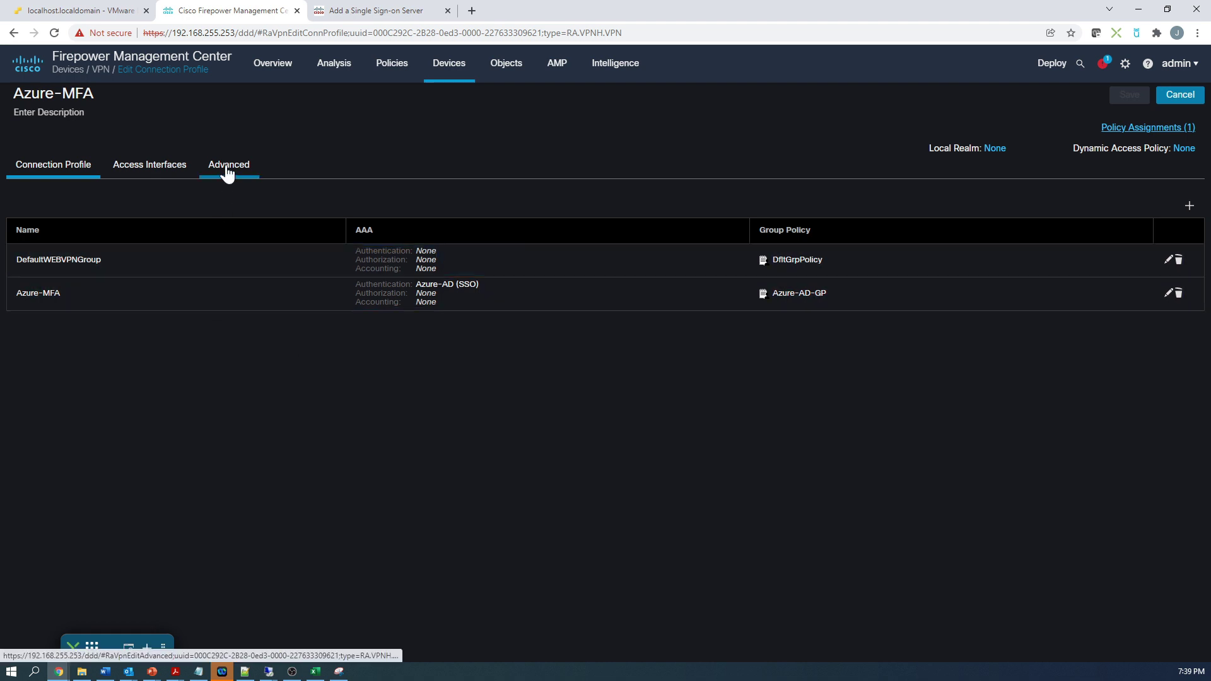
Step: Inspect Azure-AD-GP's banner under Advanced > Group Policies, closing without changes
{"action": "left_click", "coordinate": [228, 173]}
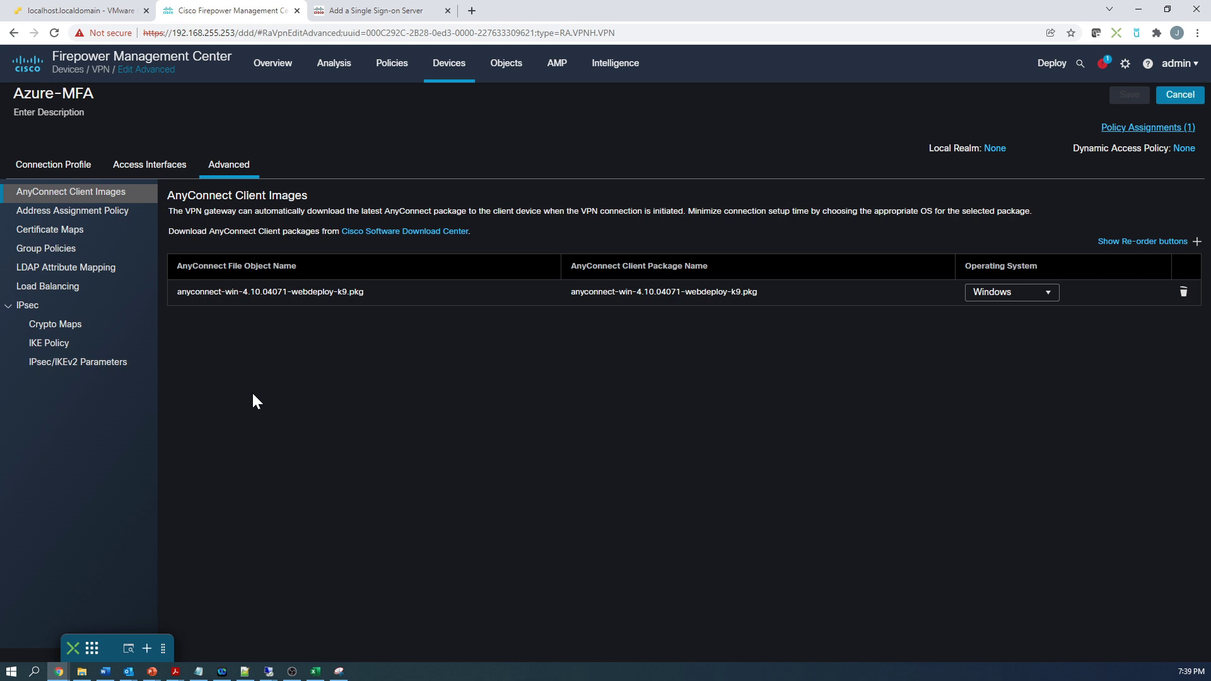
{"action": "left_click", "coordinate": [54, 257]}
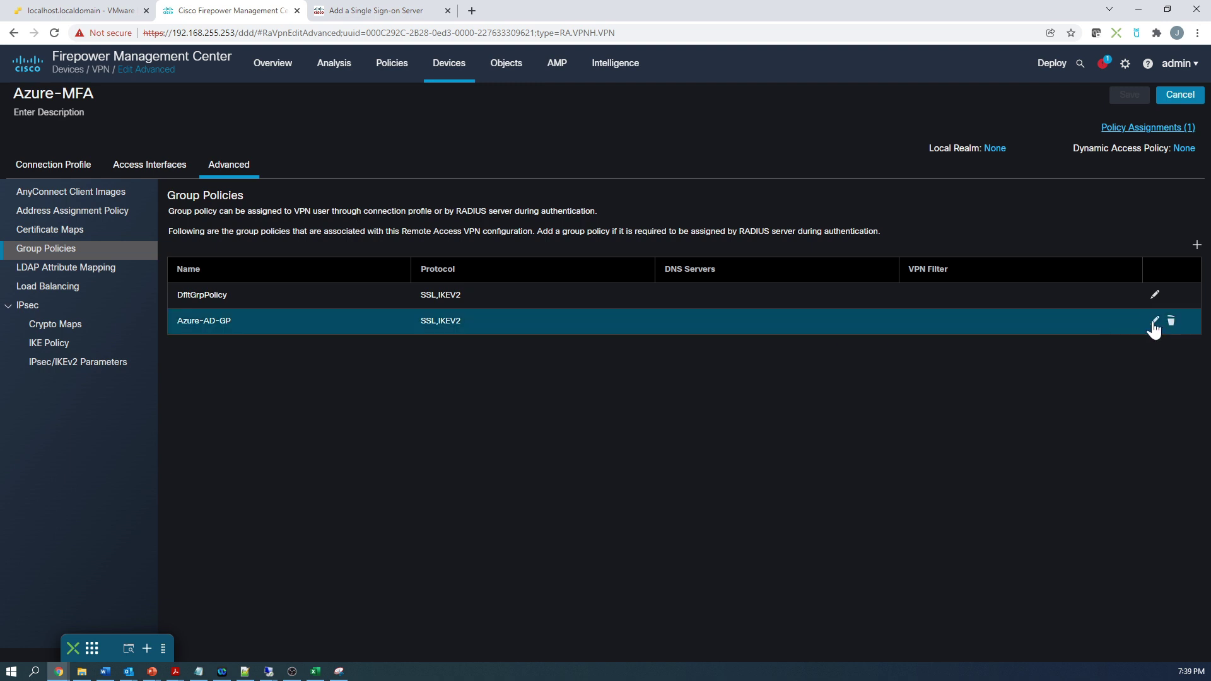
{"action": "left_click", "coordinate": [1155, 322]}
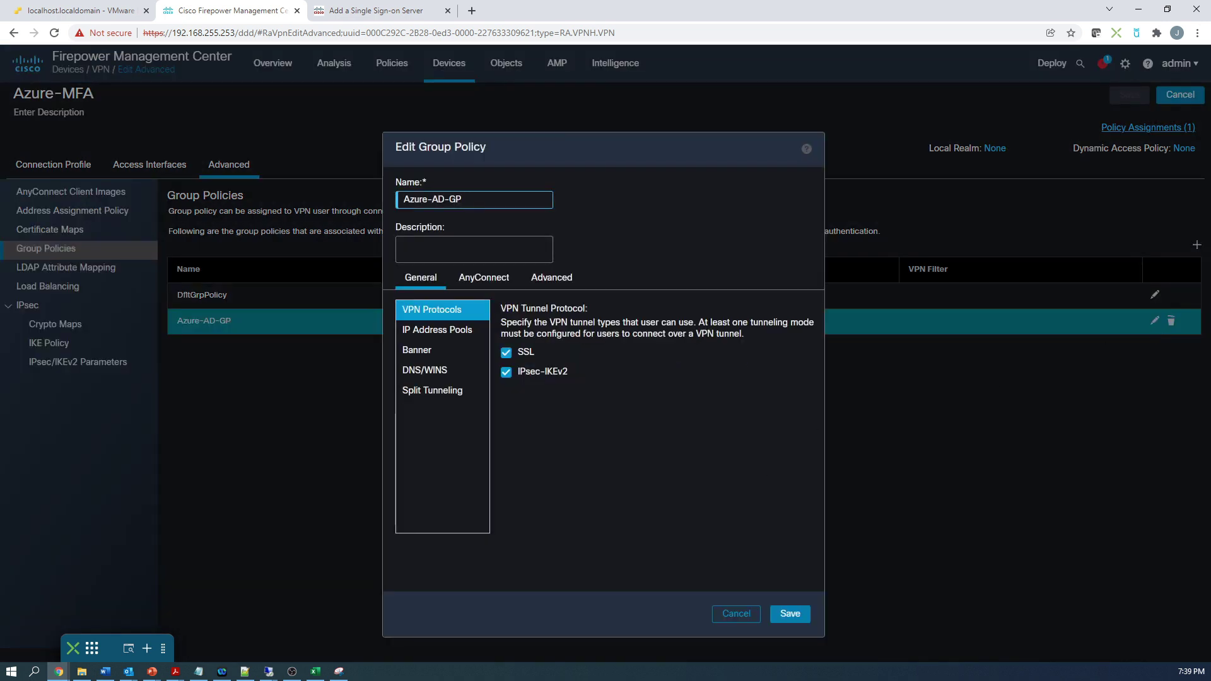
{"action": "left_click", "coordinate": [434, 351]}
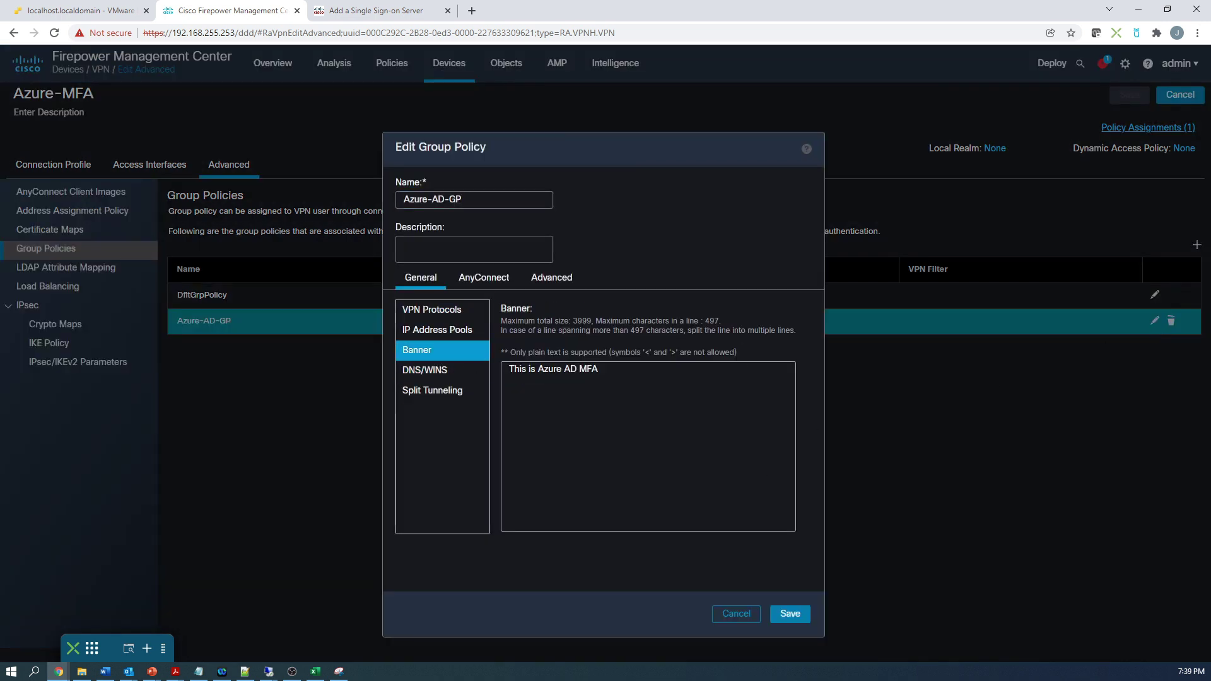
{"action": "left_click", "coordinate": [732, 621]}
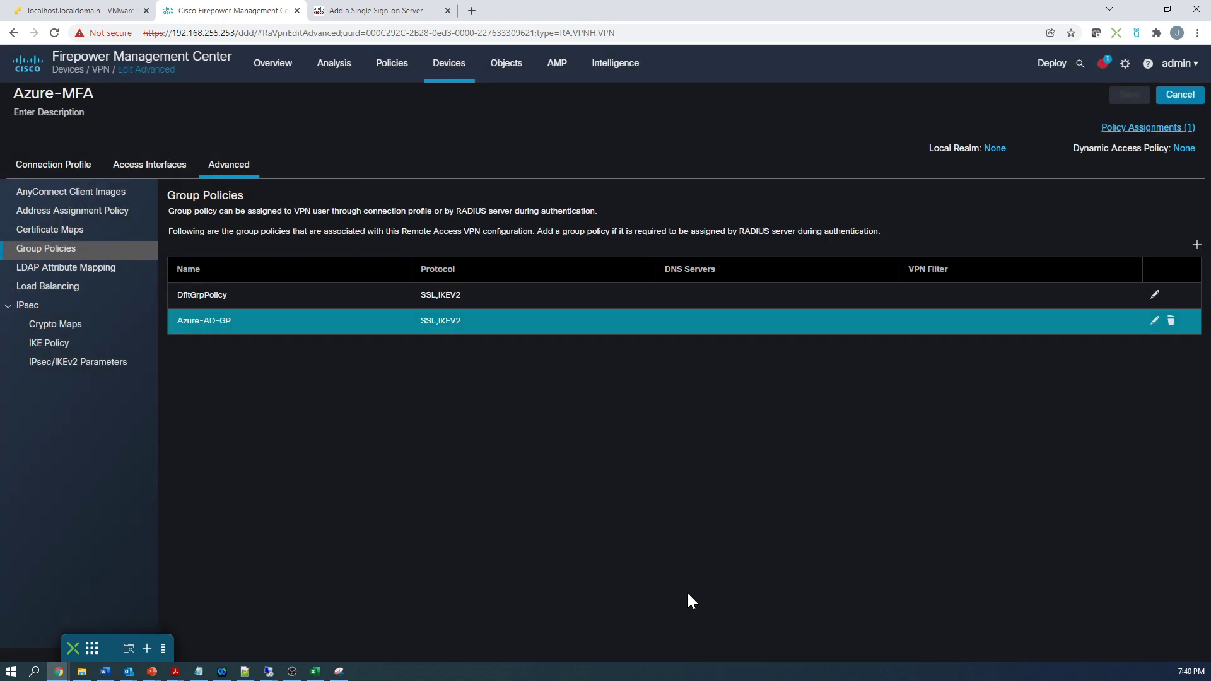
Step: Check the Azure-MFA profile's AAA and alias settings, keep them, and save the VPN policy
{"action": "left_click", "coordinate": [63, 167]}
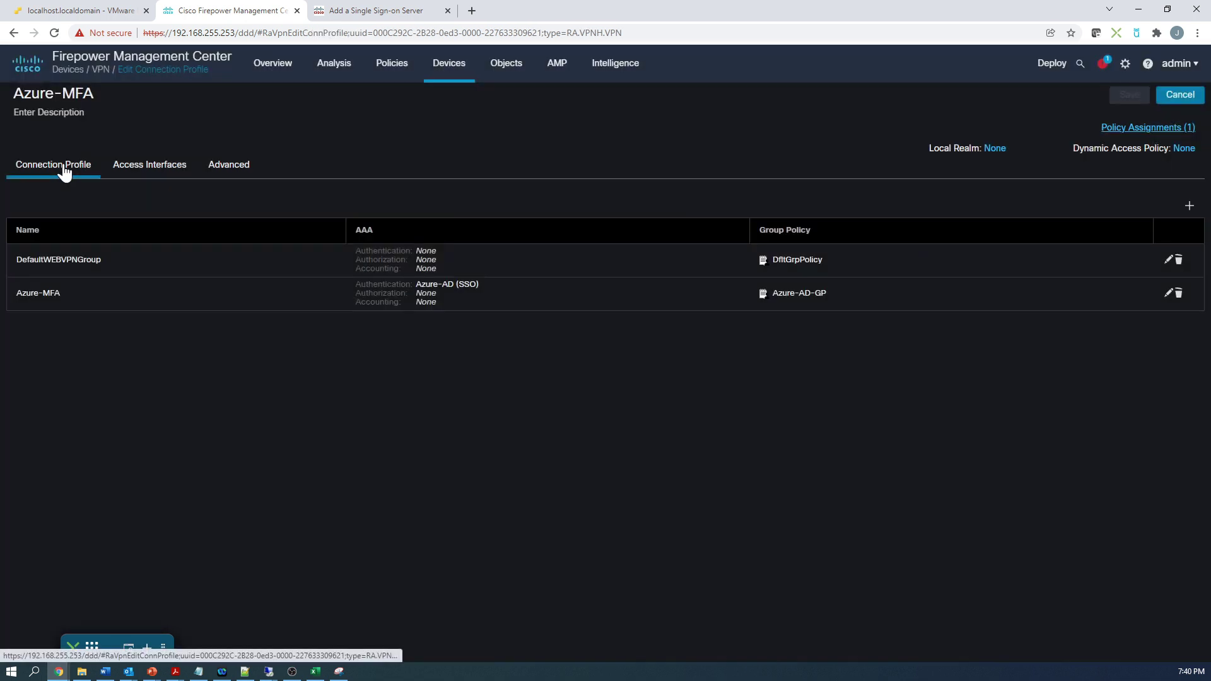
{"action": "left_click", "coordinate": [1167, 294]}
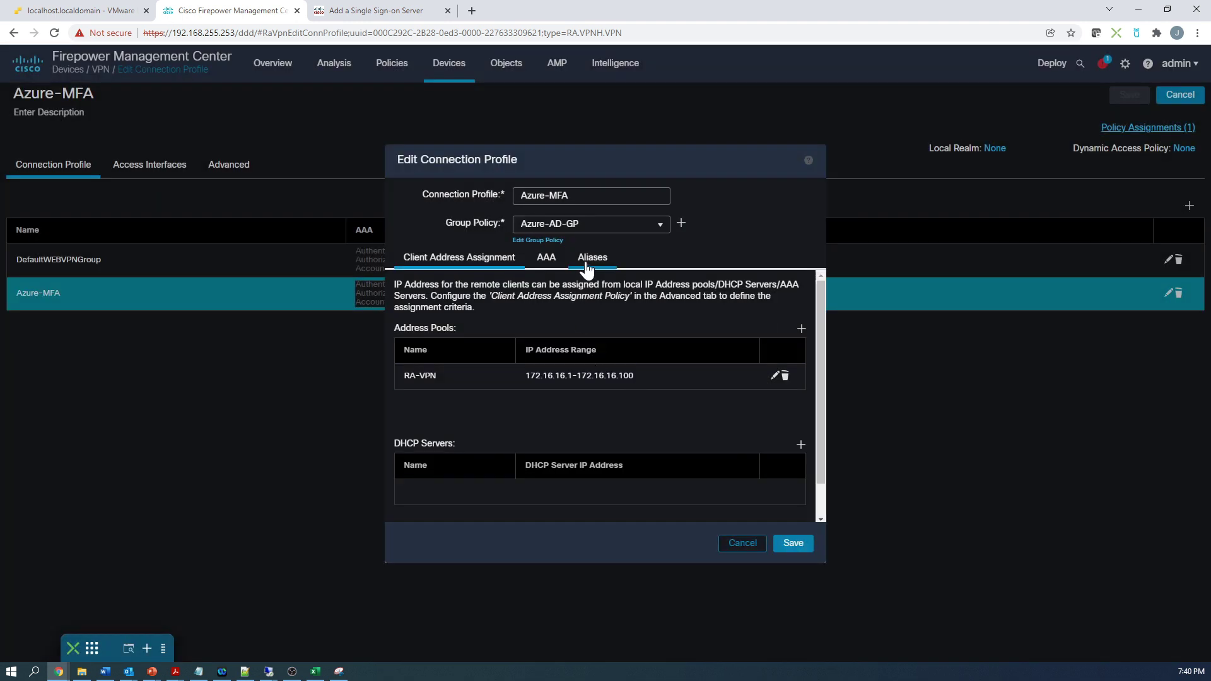
{"action": "left_click", "coordinate": [553, 259]}
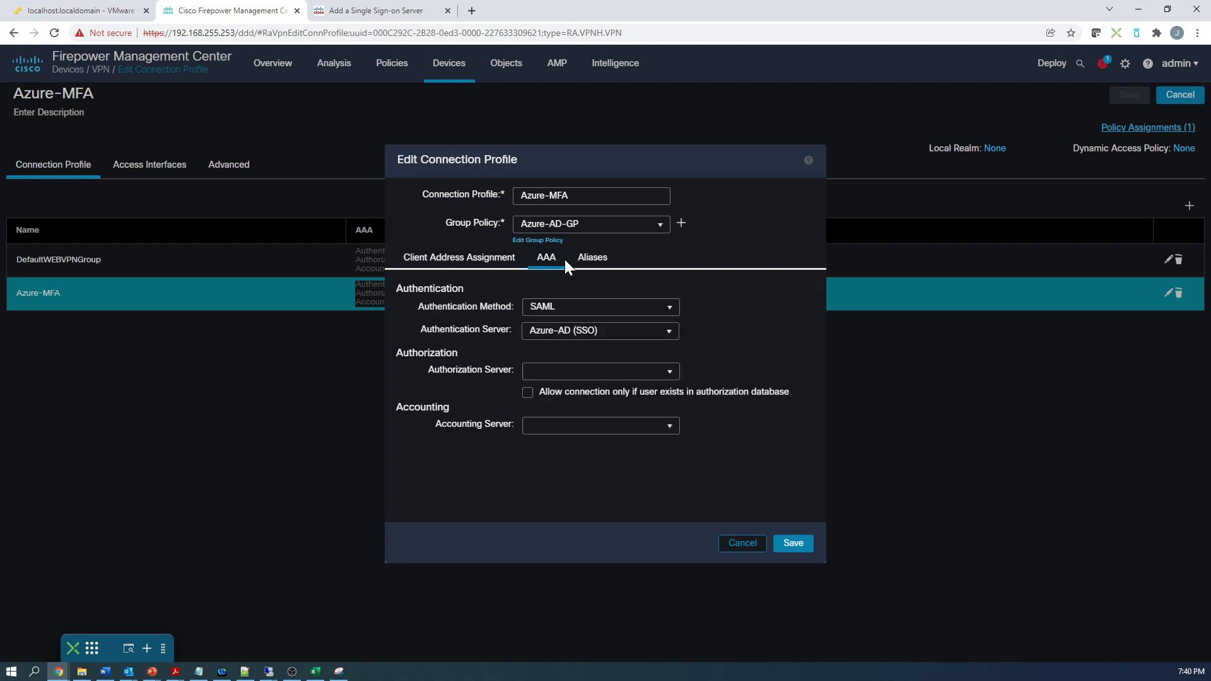
{"action": "left_click", "coordinate": [601, 267]}
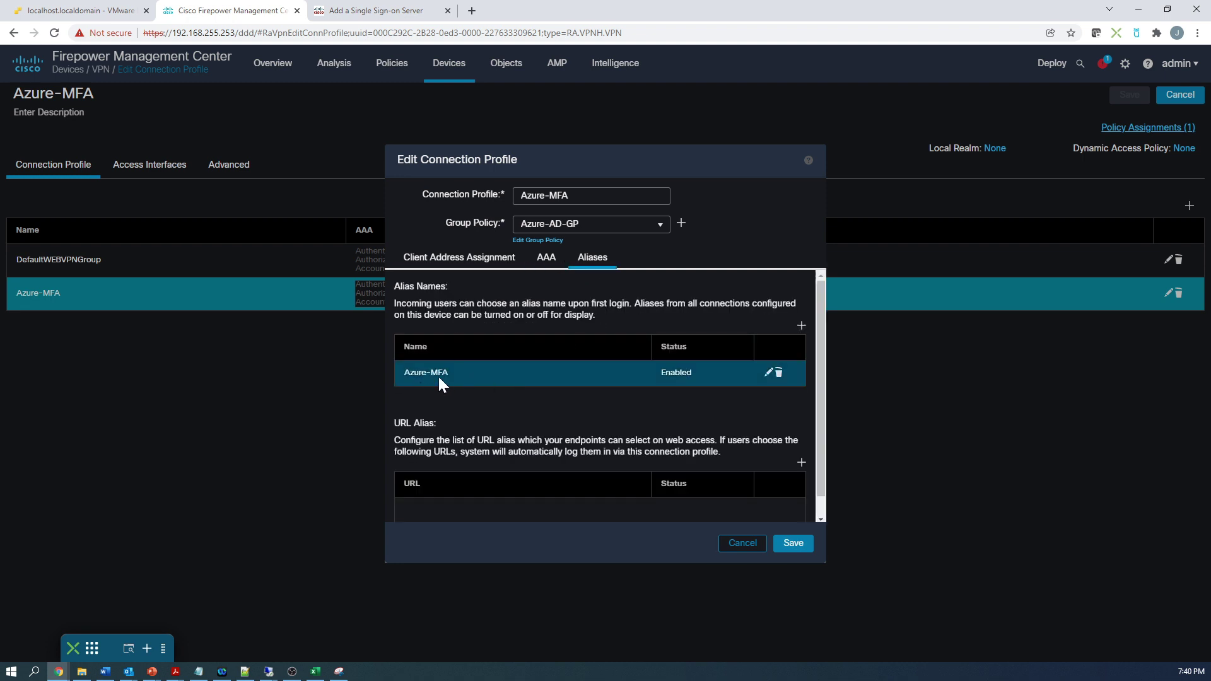
{"action": "left_click", "coordinate": [791, 546]}
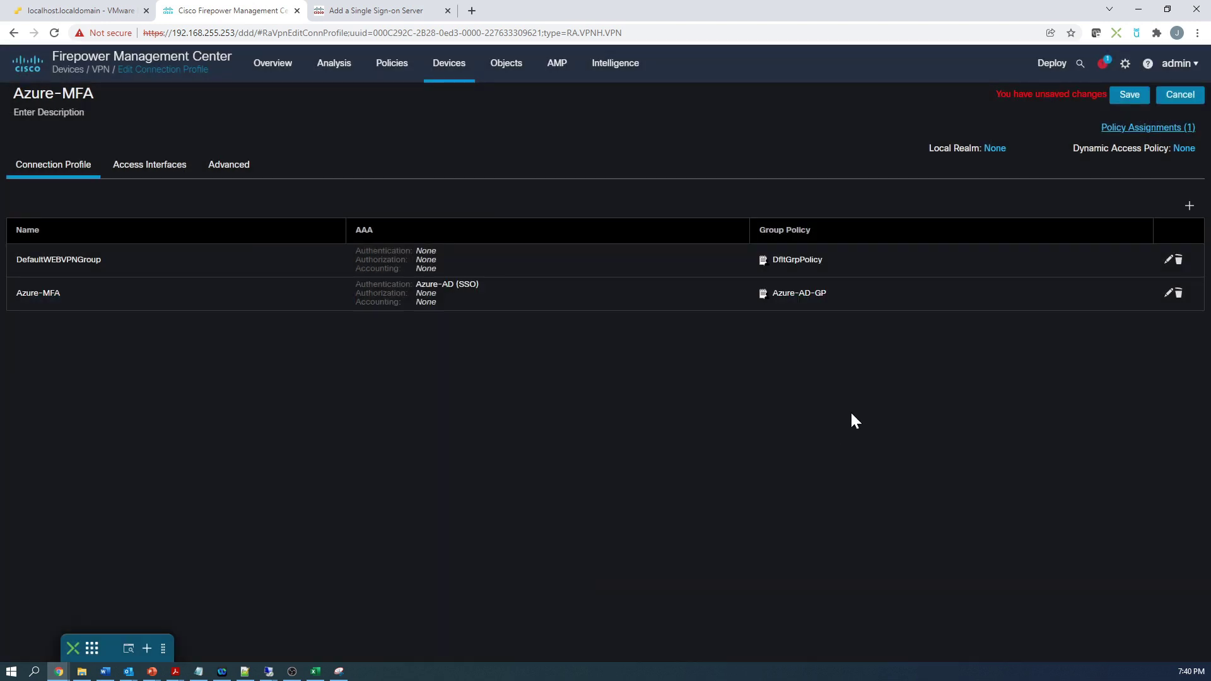
{"action": "left_click", "coordinate": [1122, 97]}
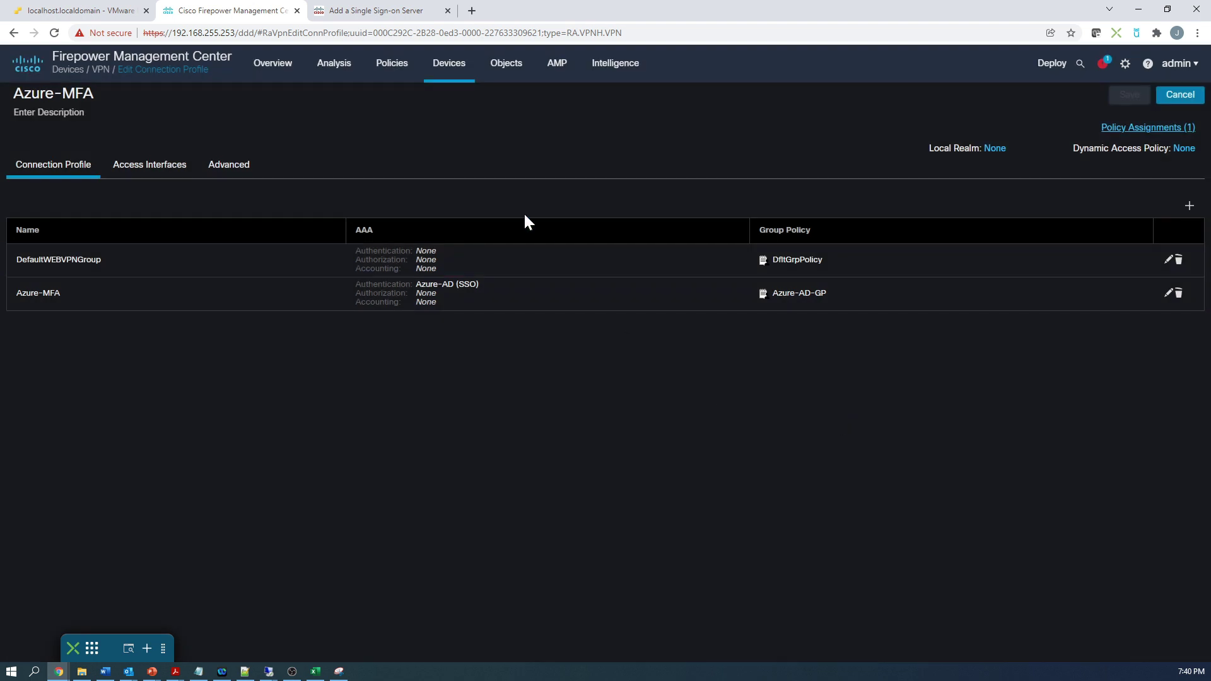
Step: Inspect the static VPN NAT rule in FTD-Lab1-VPN-Policy, then list the access control policies
{"action": "mouse_move", "coordinate": [444, 76]}
{"action": "left_click", "coordinate": [451, 141]}
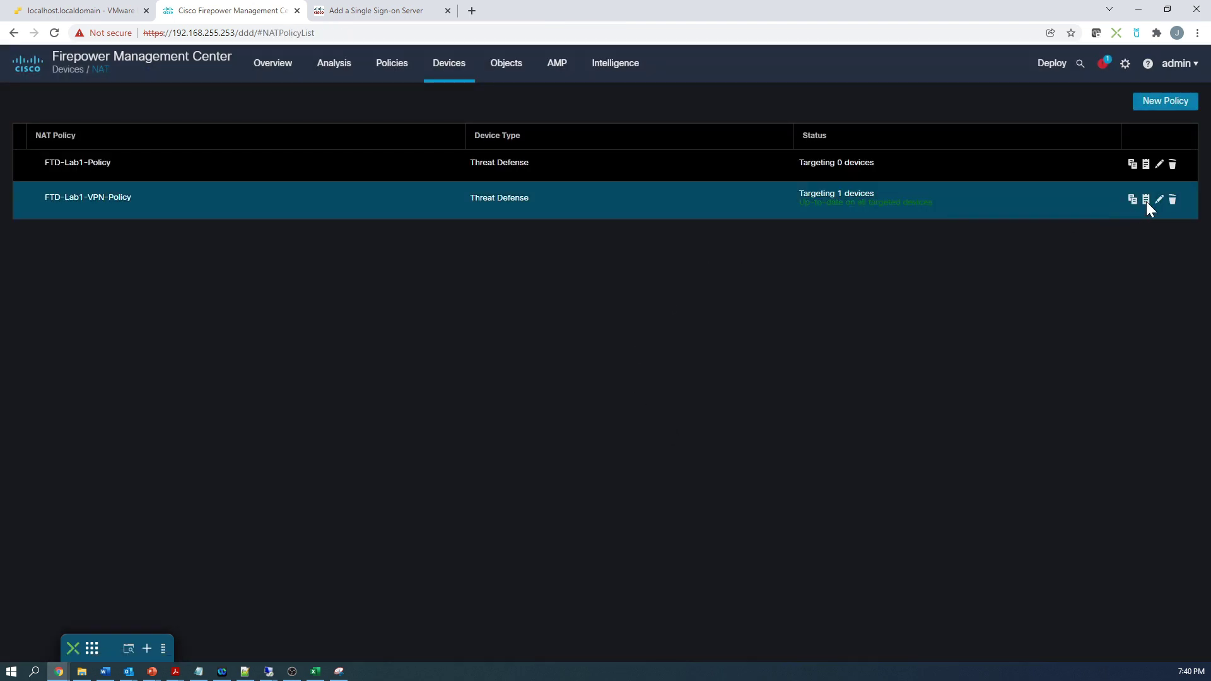
{"action": "left_click", "coordinate": [1159, 200]}
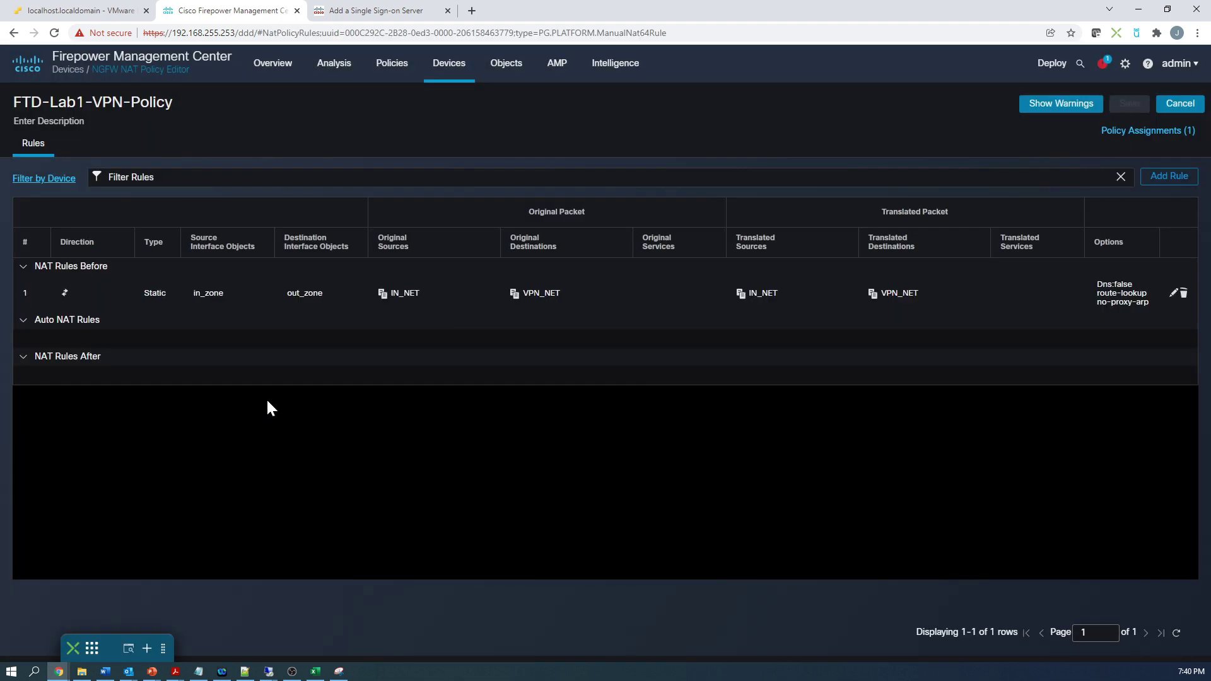
{"action": "left_click", "coordinate": [149, 307]}
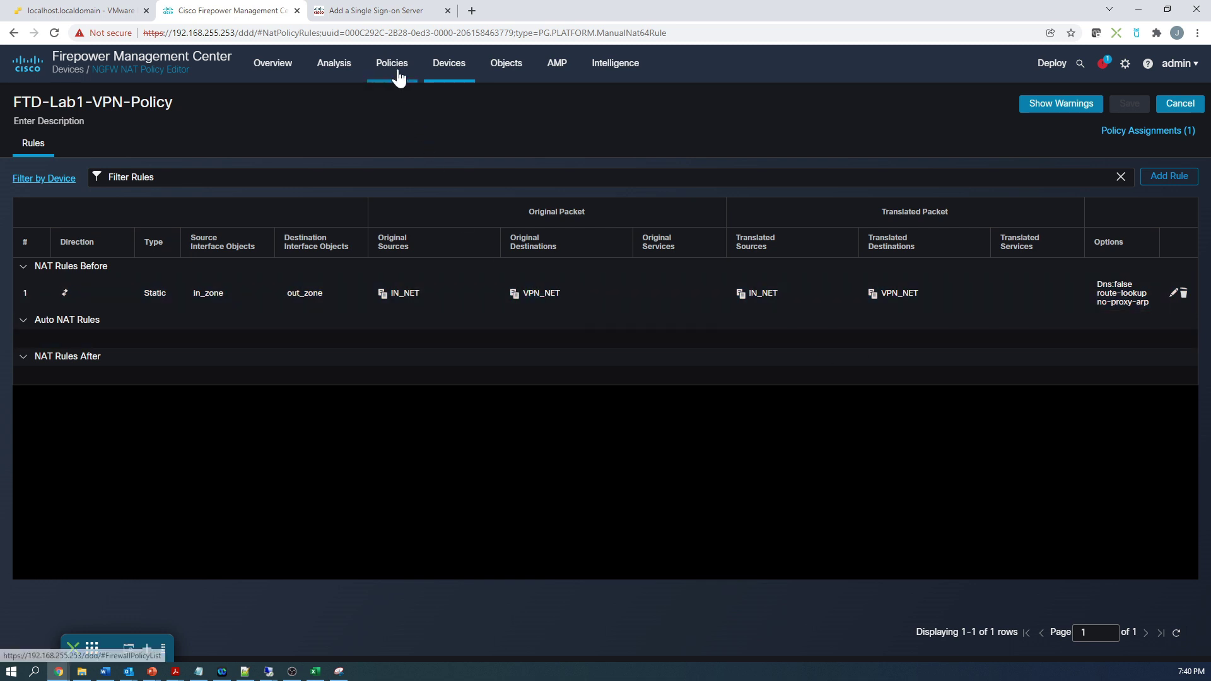
{"action": "mouse_move", "coordinate": [396, 72]}
{"action": "left_click", "coordinate": [409, 120]}
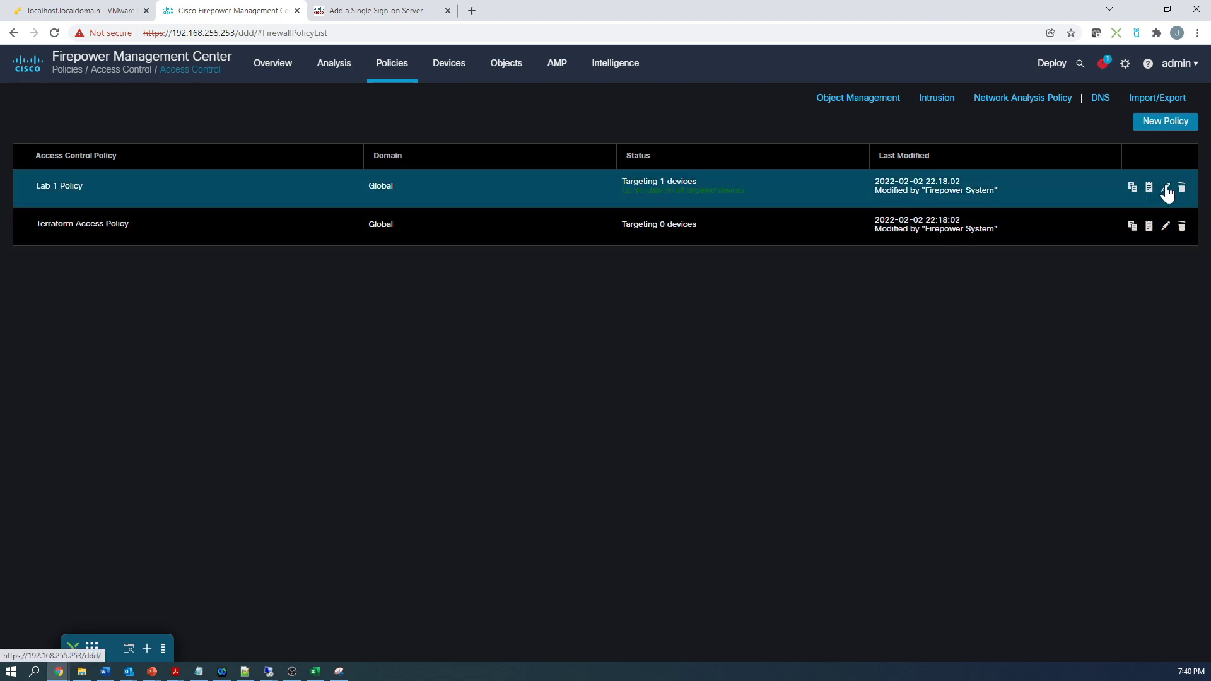
Step: Open Lab 1 Policy to review the Anyconnect_VPN rule allowing VPN_NET (out_zone) to IN_NET (in_zone)
{"action": "left_click", "coordinate": [1165, 187]}
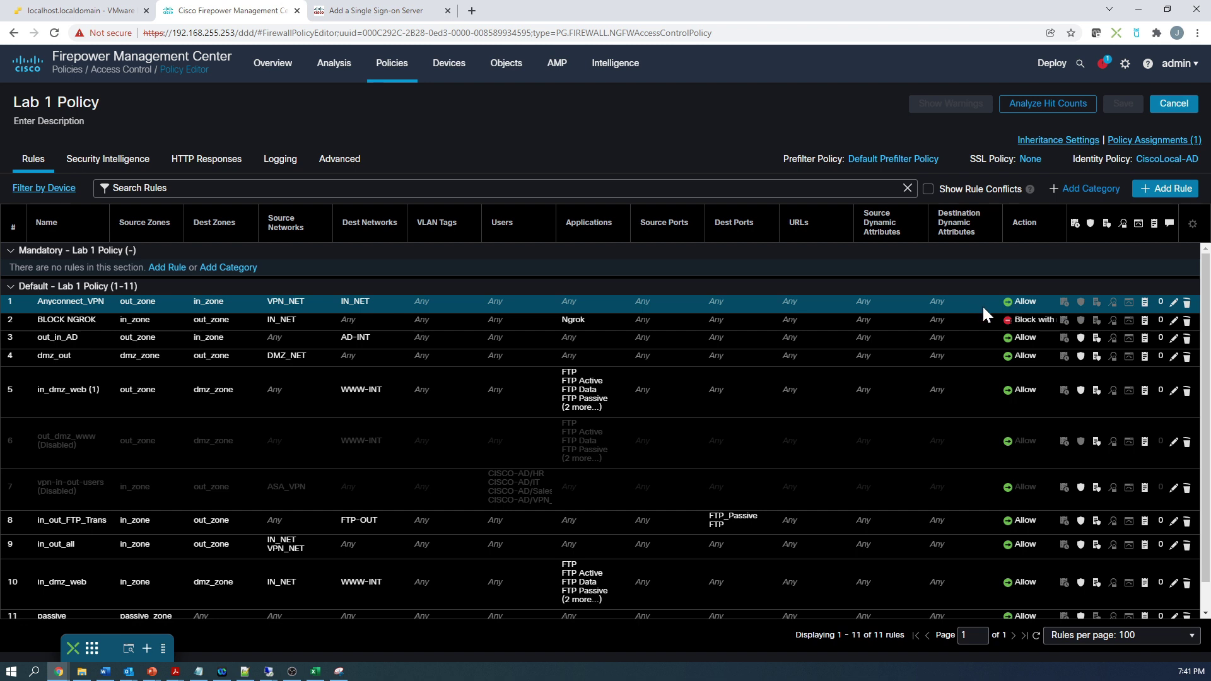
Step: Go to Devices > Remote Access and open the list of devices pending deployment
{"action": "left_click", "coordinate": [461, 73]}
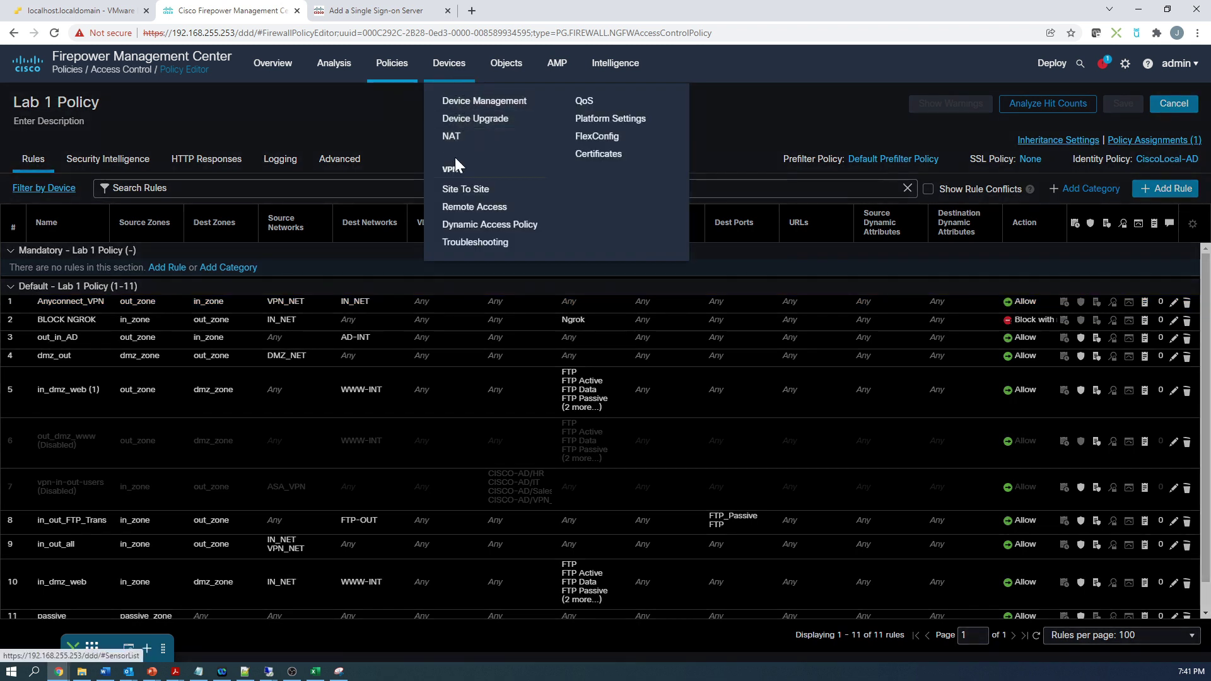
{"action": "left_click", "coordinate": [470, 207]}
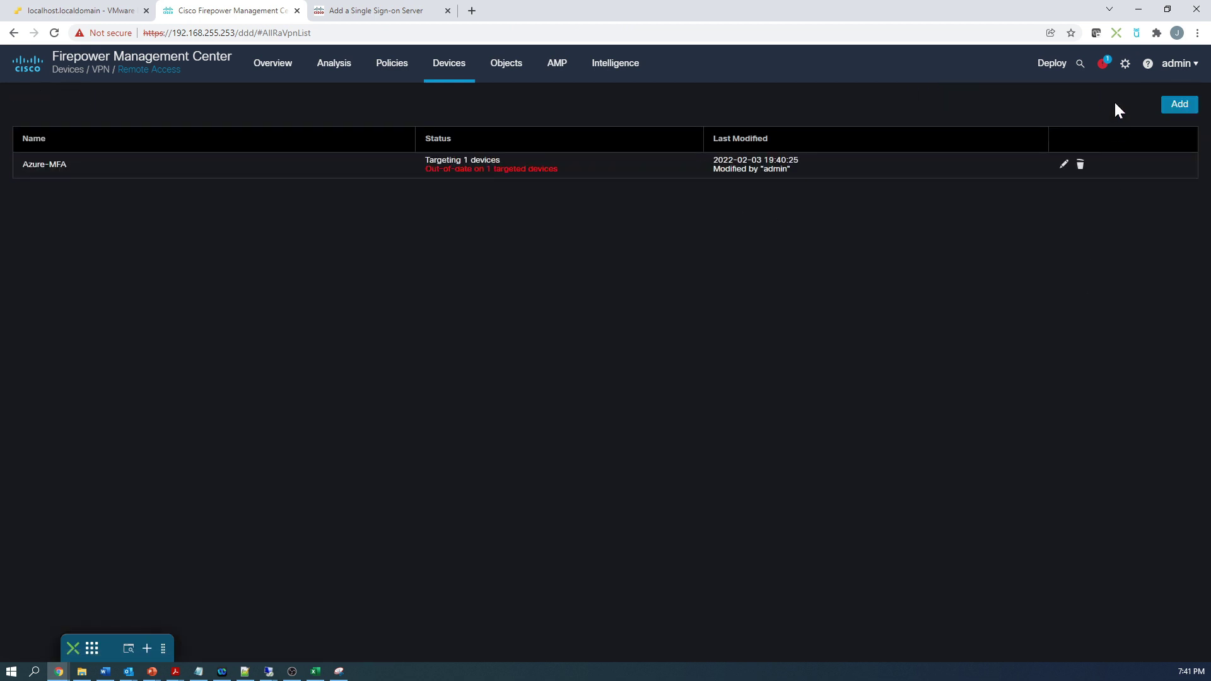
{"action": "mouse_move", "coordinate": [1058, 70]}
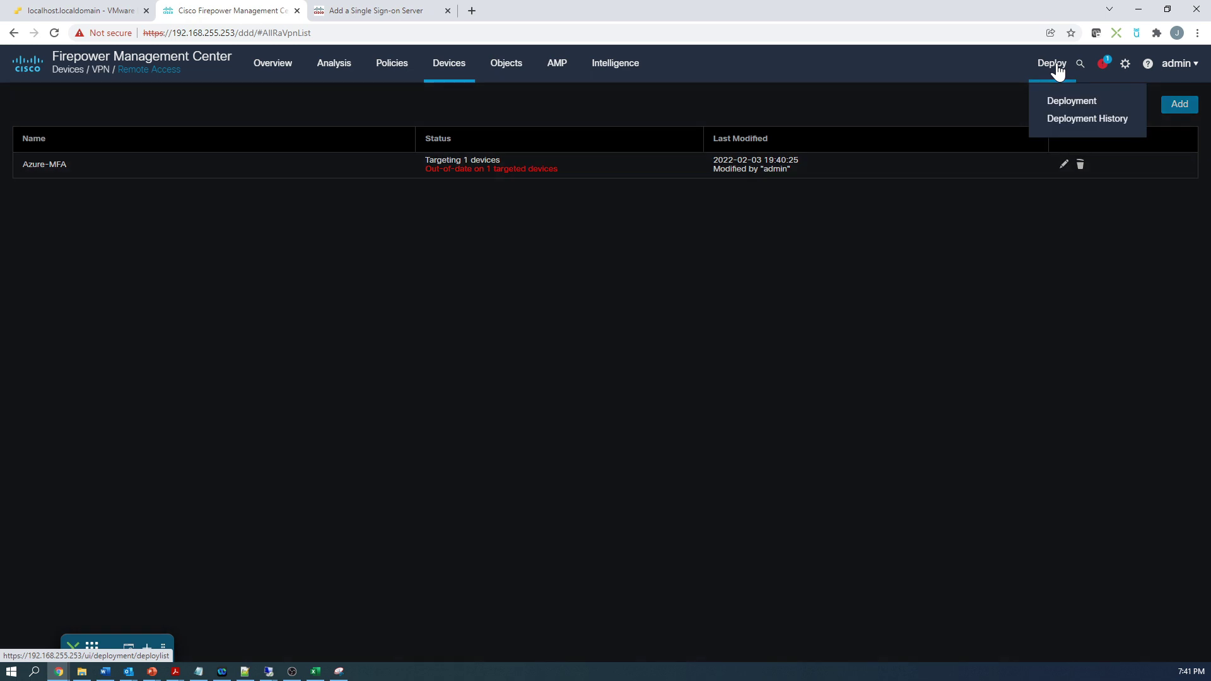
{"action": "left_click", "coordinate": [1072, 103]}
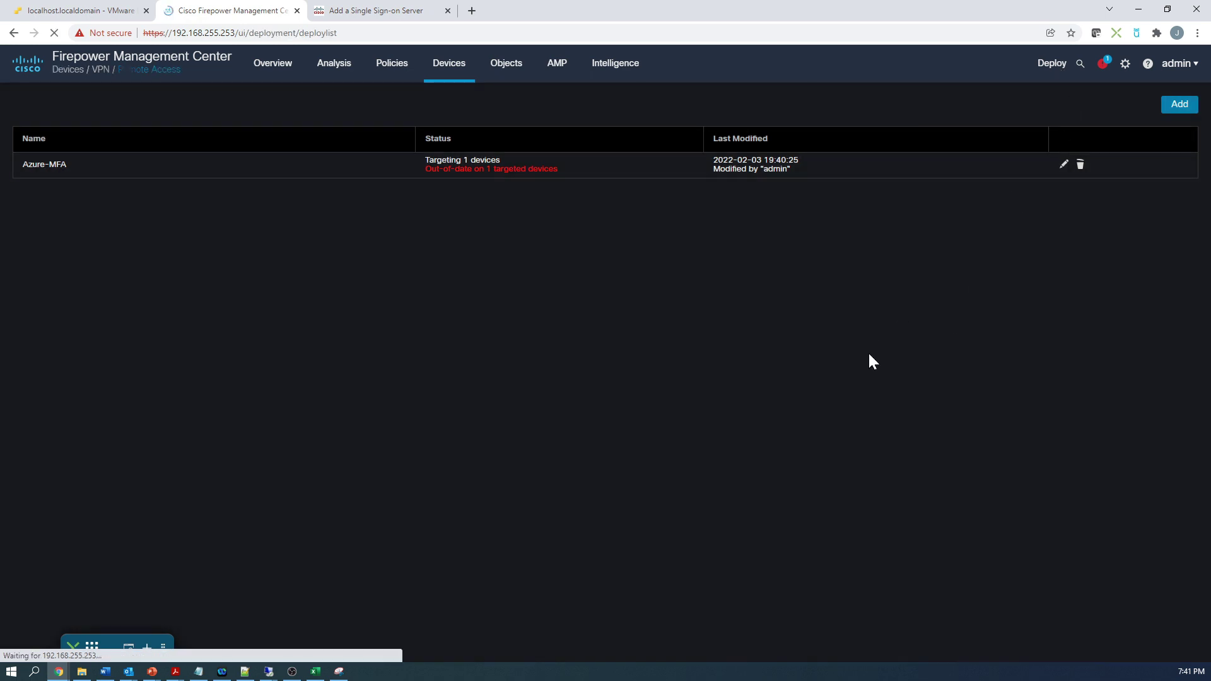
Step: Deploy to FTD100 with the note 'RA VPN Configuration'
{"action": "left_click", "coordinate": [46, 171]}
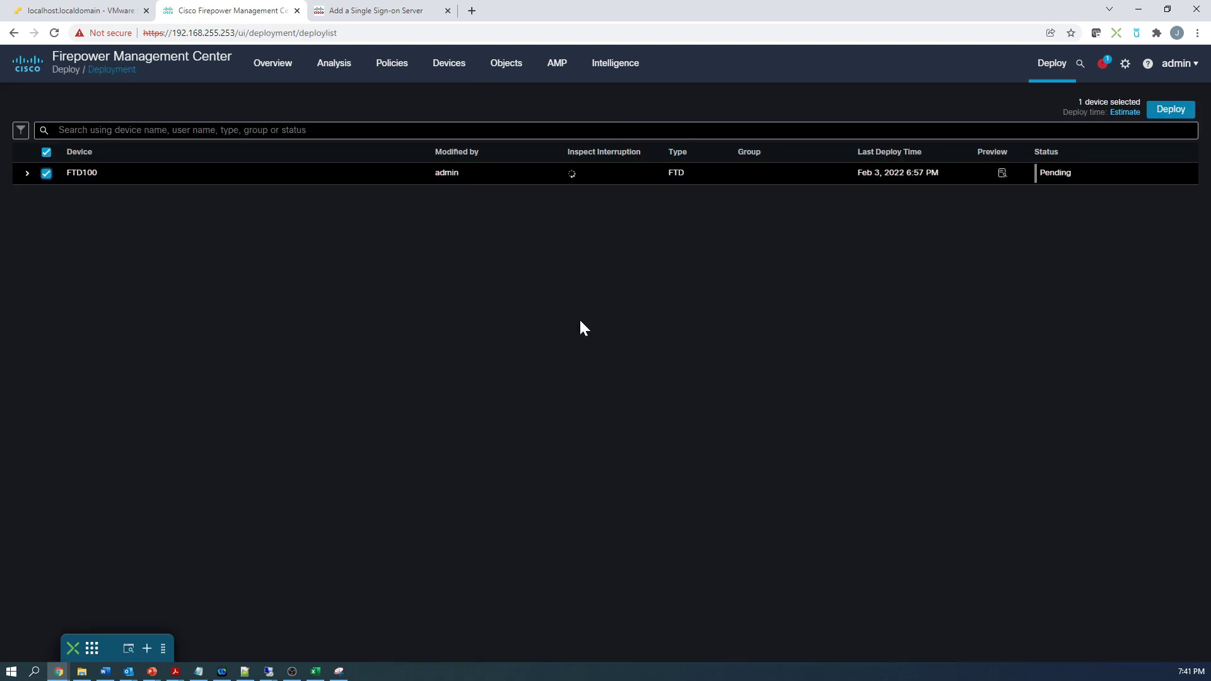
{"action": "left_click", "coordinate": [1169, 110]}
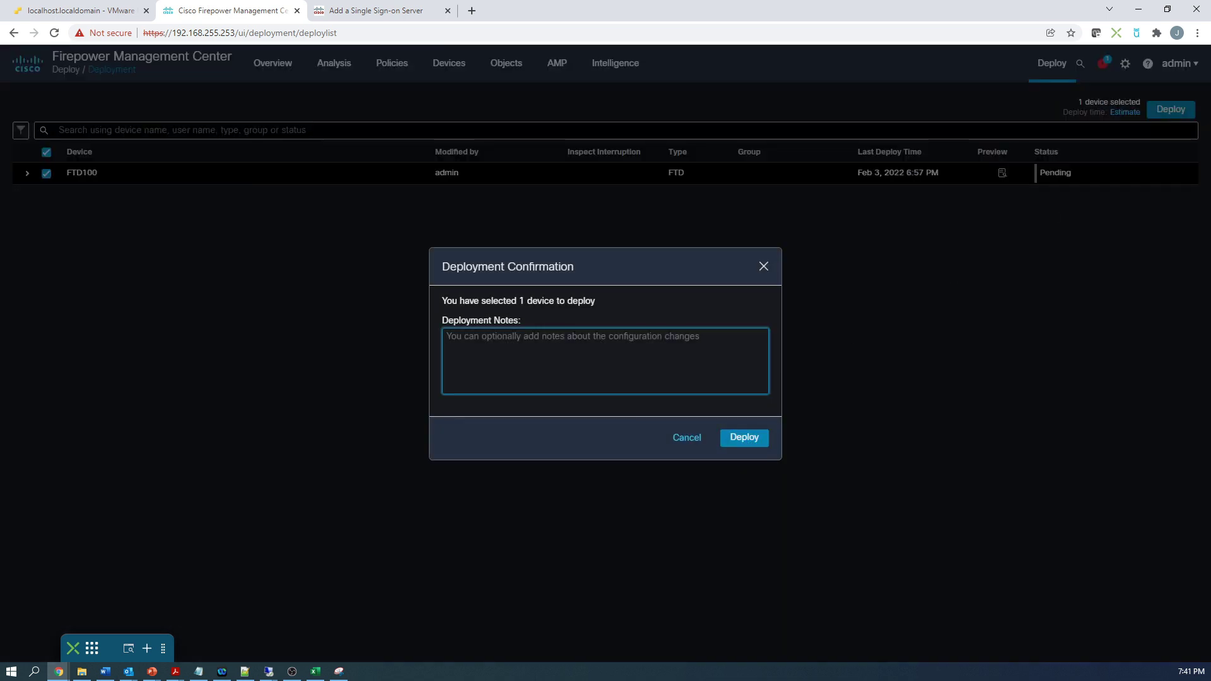
{"action": "type", "text": "RA VPN "}
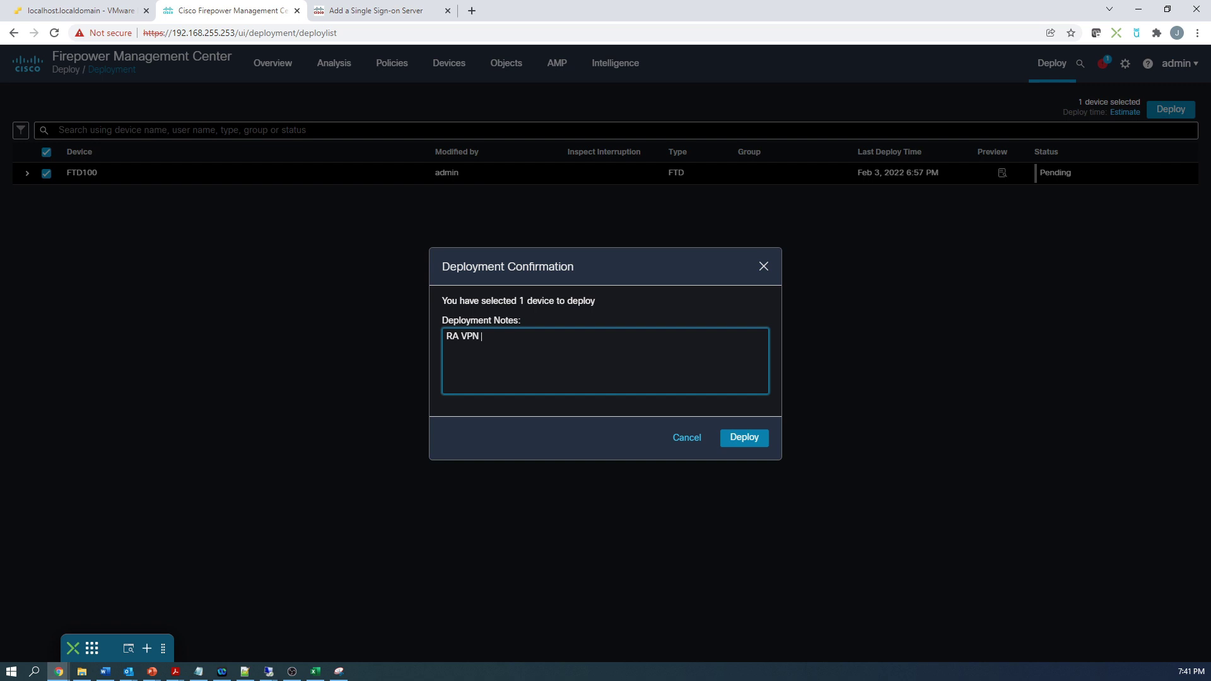
{"action": "type", "text": "Configure"}
{"action": "key", "text": "BackSpace"}
{"action": "type", "text": "ation"}
{"action": "left_click", "coordinate": [744, 439]}
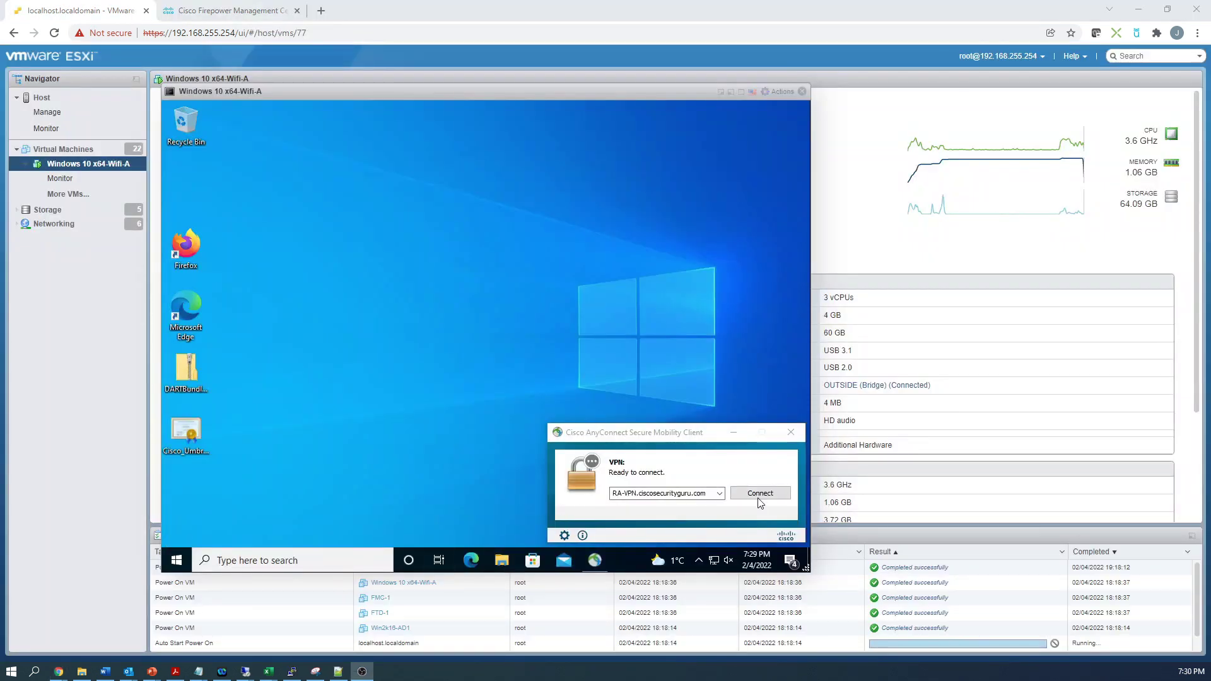
Step: Connect AnyConnect via Microsoft sign-in with the Azure account e-mail and password, accepting the MFA banner
{"action": "left_click", "coordinate": [759, 496]}
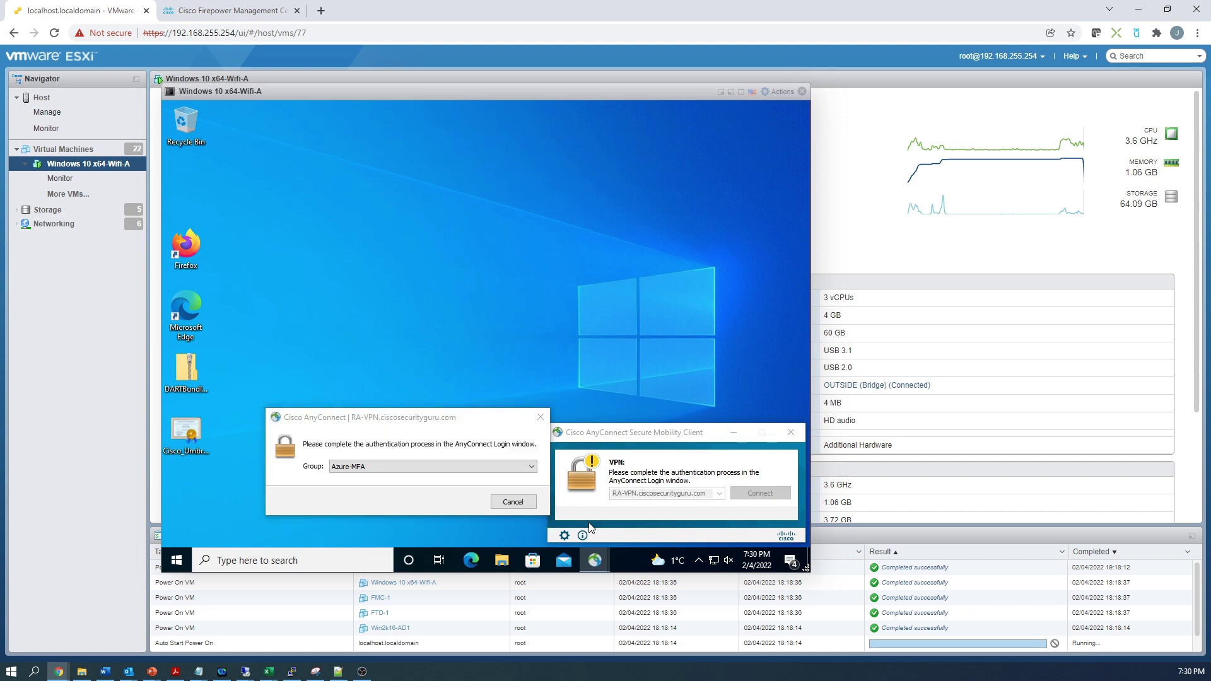
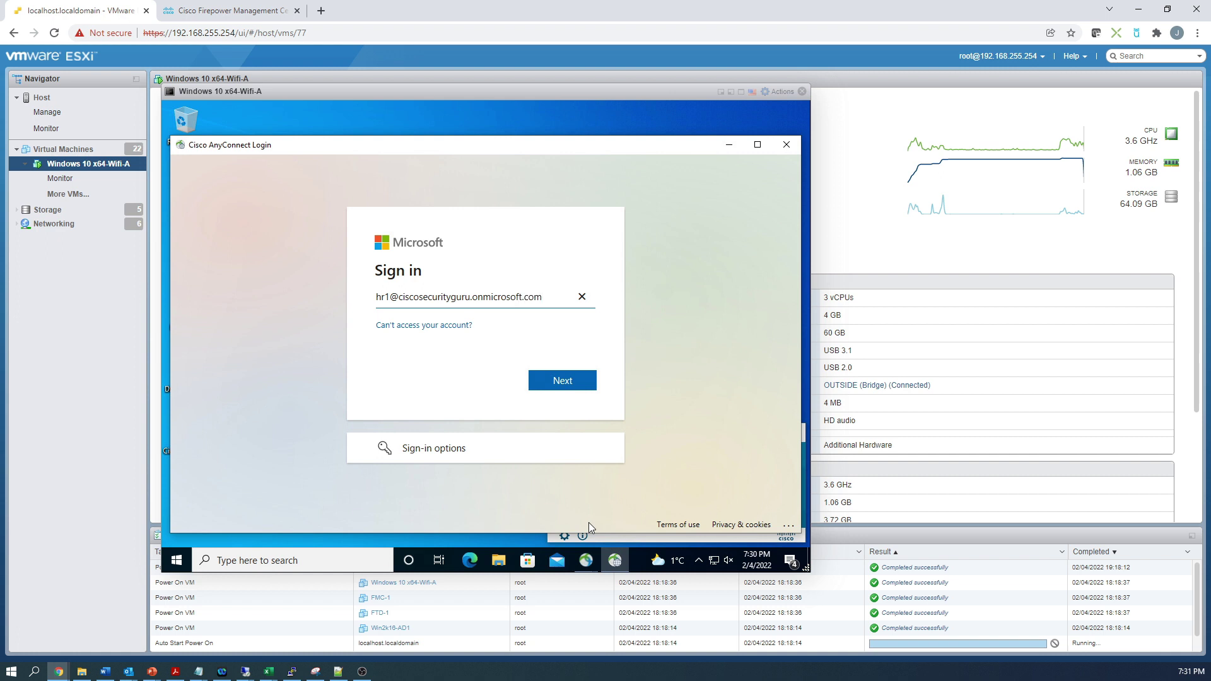
{"action": "key", "text": "Return"}
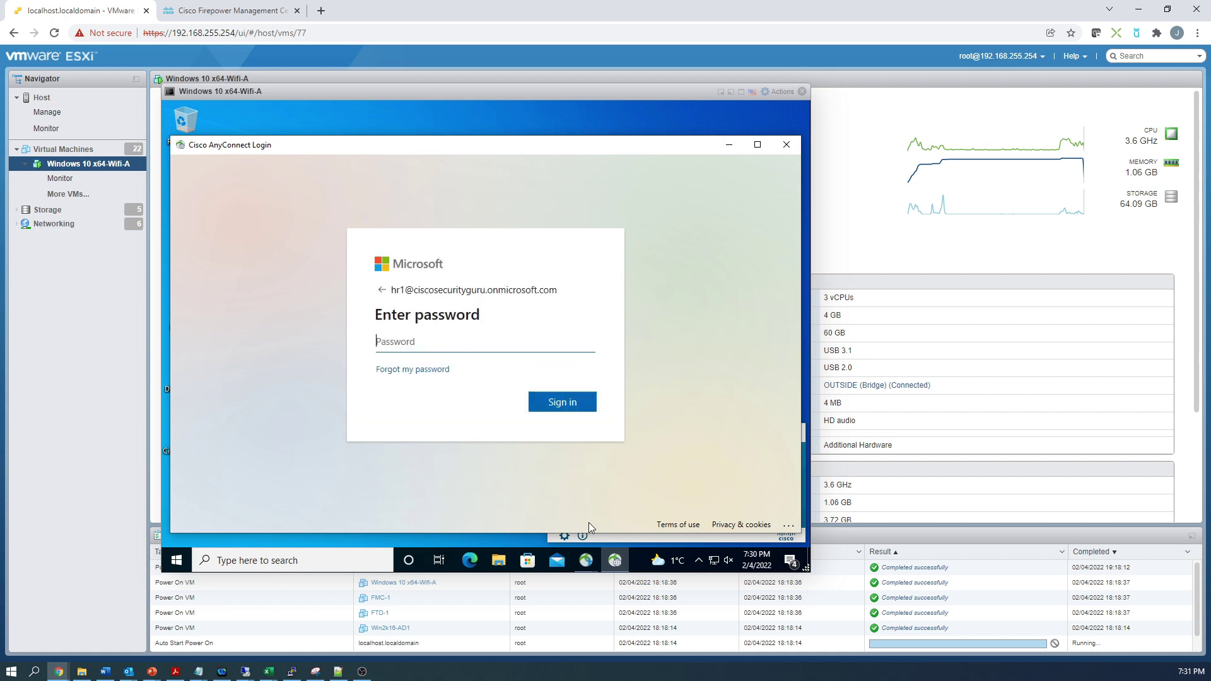
{"action": "type", "text": "•••••••••"}
{"action": "key", "text": "Return"}
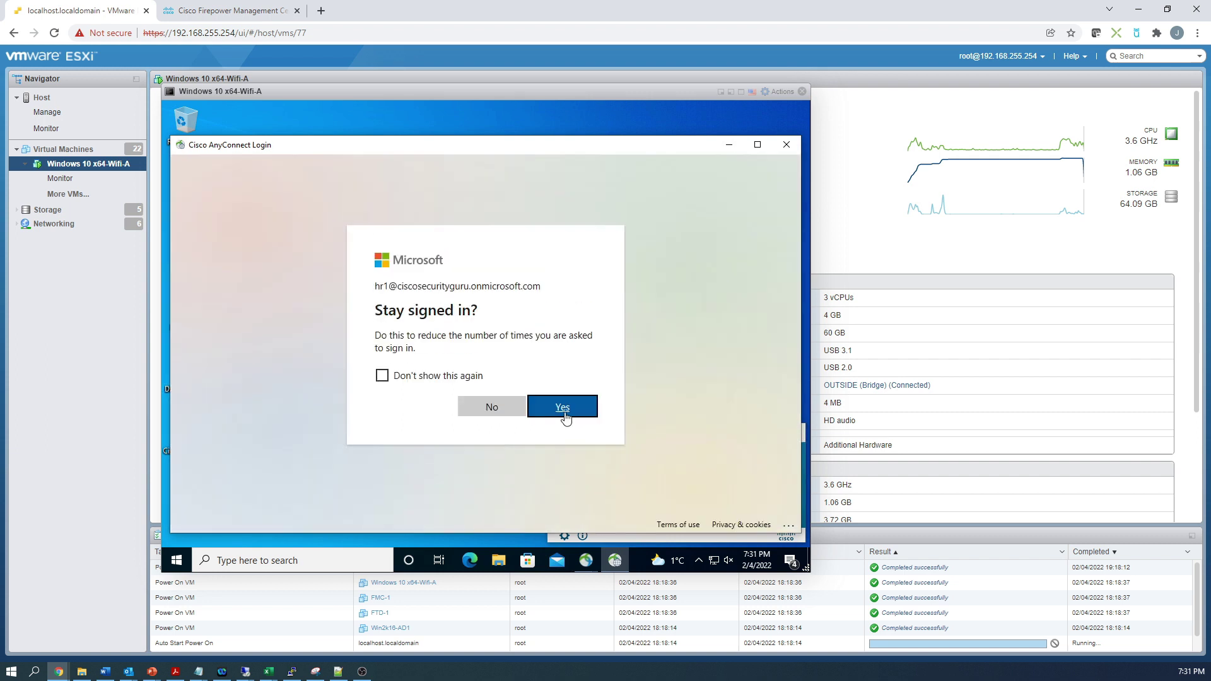
{"action": "left_click", "coordinate": [567, 412]}
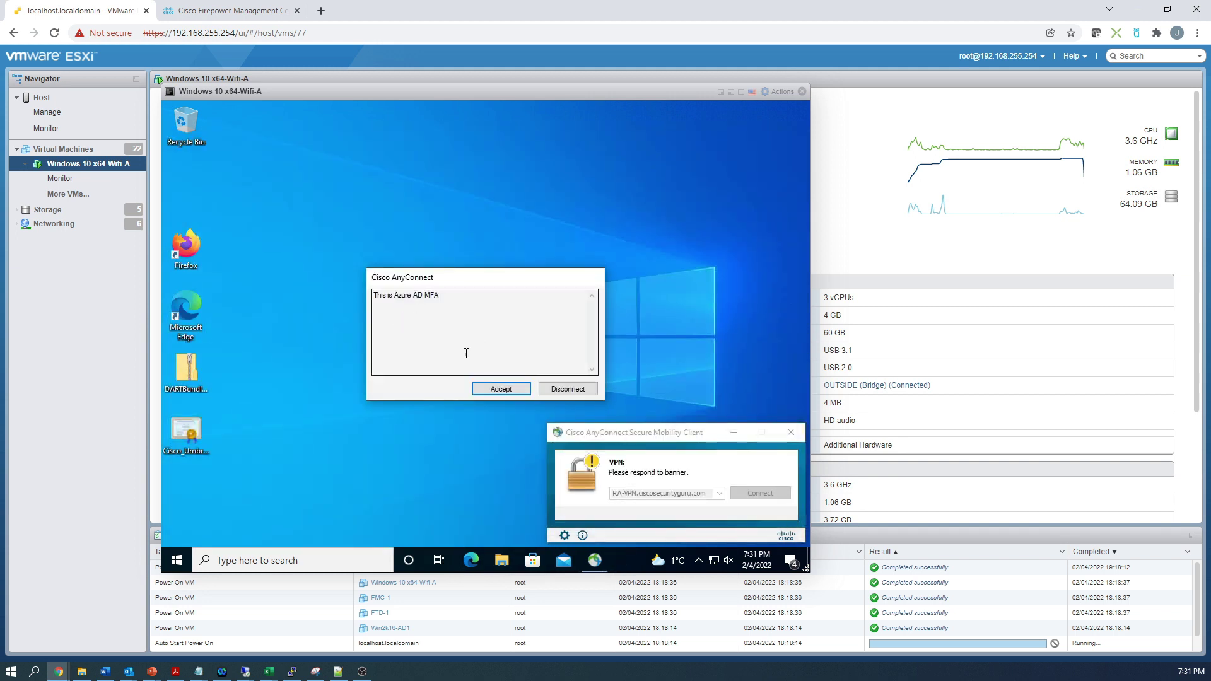
{"action": "left_click", "coordinate": [487, 390]}
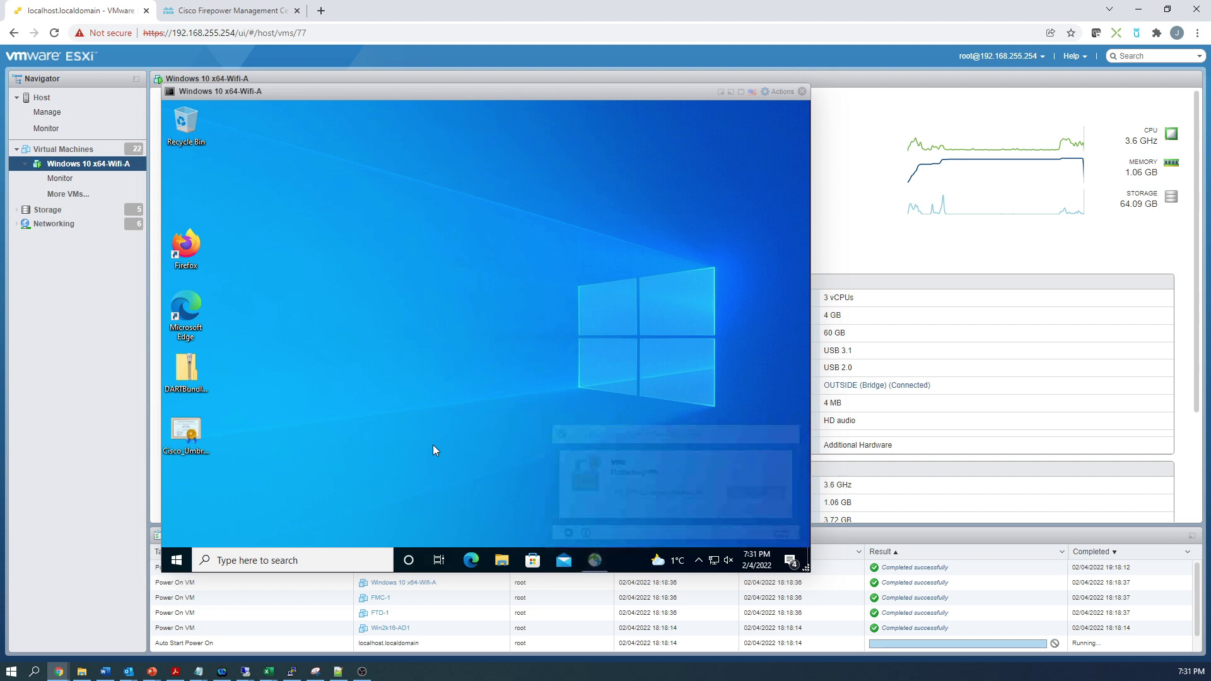
Step: Confirm AnyConnect shows connected to RA-VPN.ciscosecurityguru.com, then return to Firepower Management Center
{"action": "left_click", "coordinate": [698, 560]}
{"action": "left_click", "coordinate": [674, 535]}
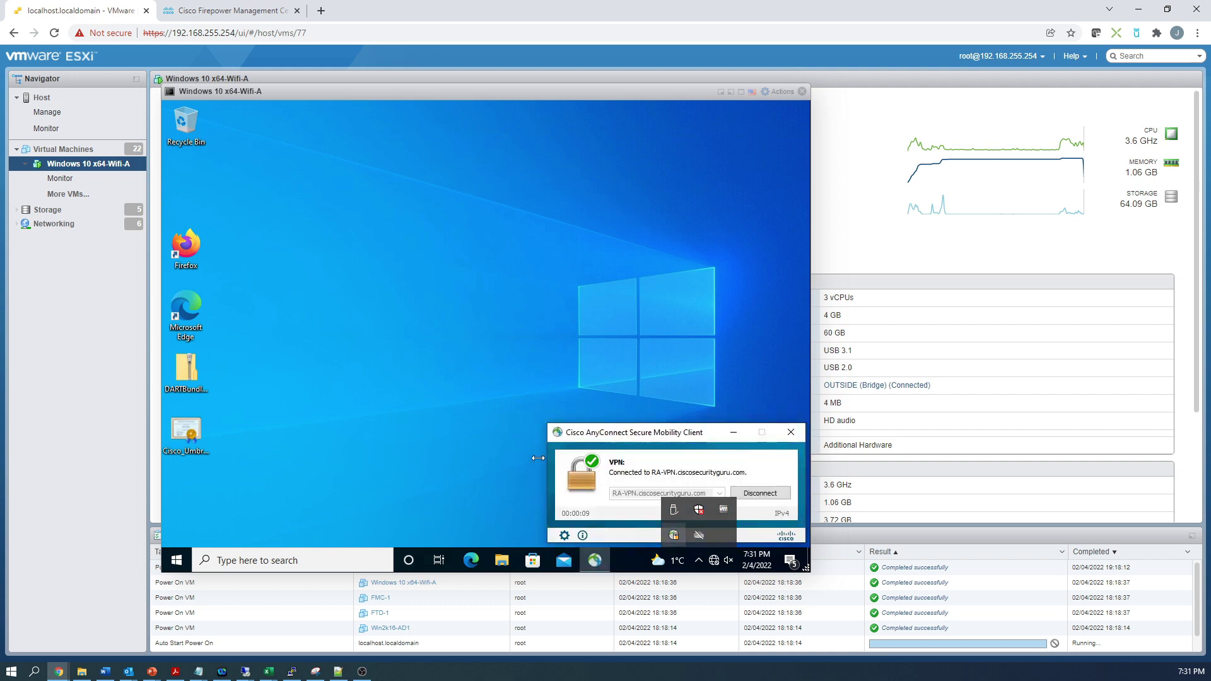
{"action": "left_click", "coordinate": [456, 432]}
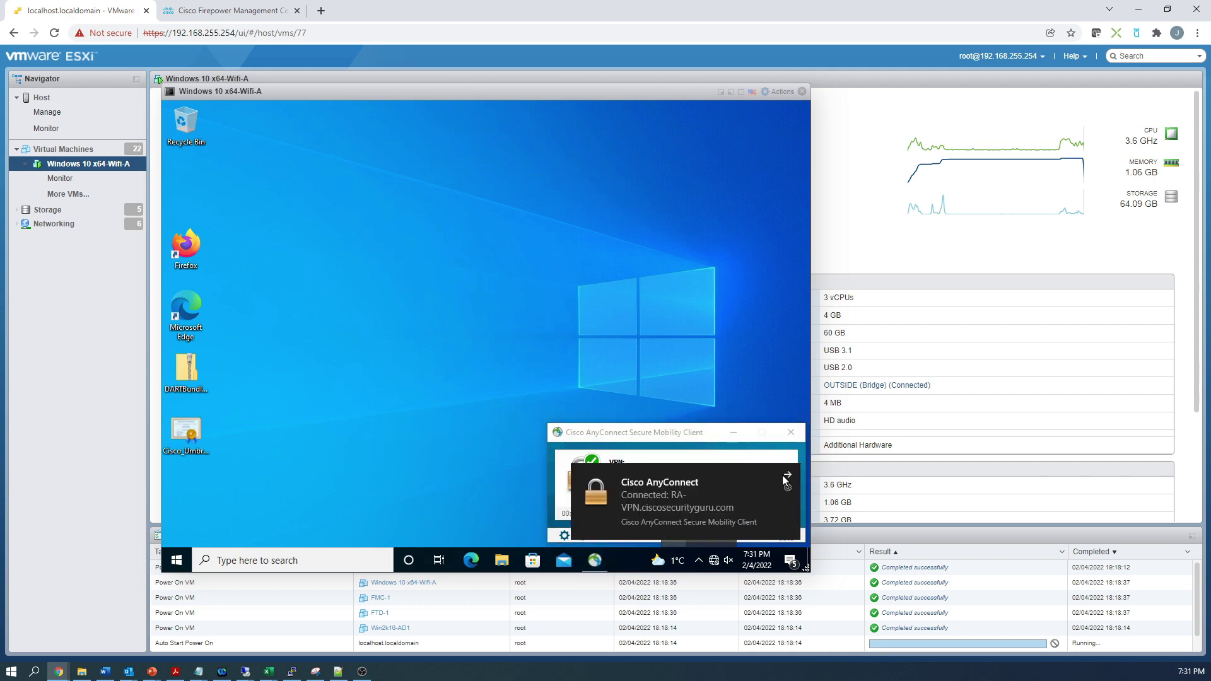
{"action": "left_click", "coordinate": [782, 475]}
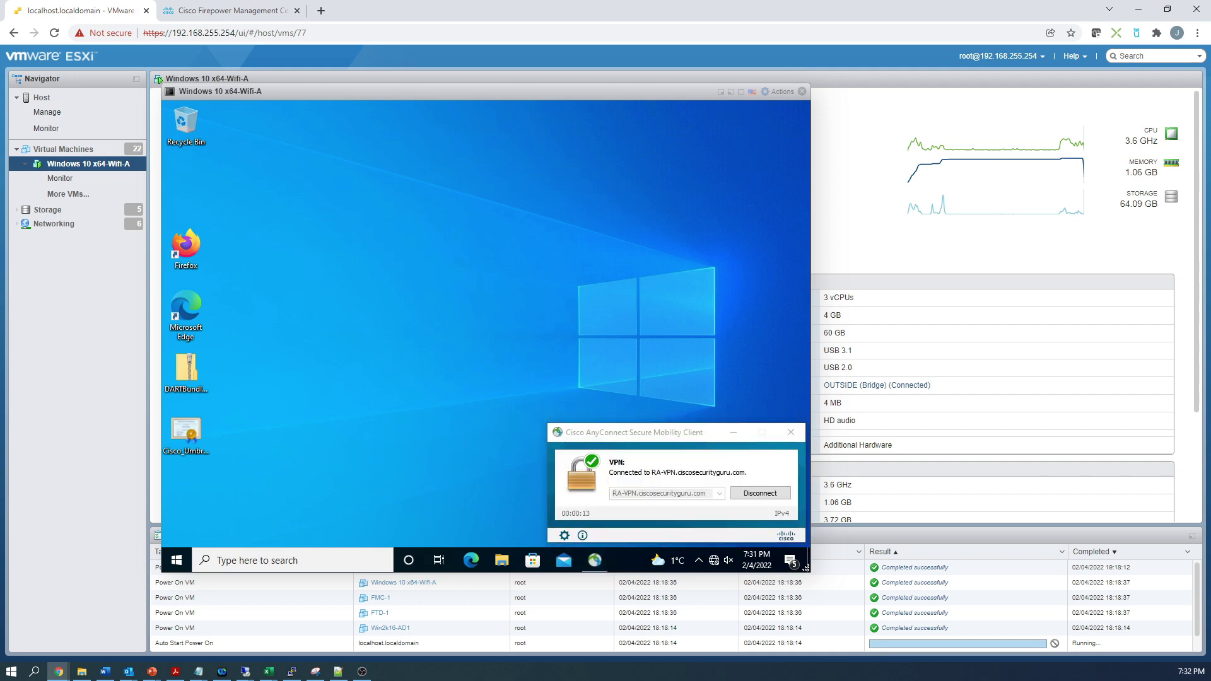
{"action": "key", "text": "ctrl+Tab"}
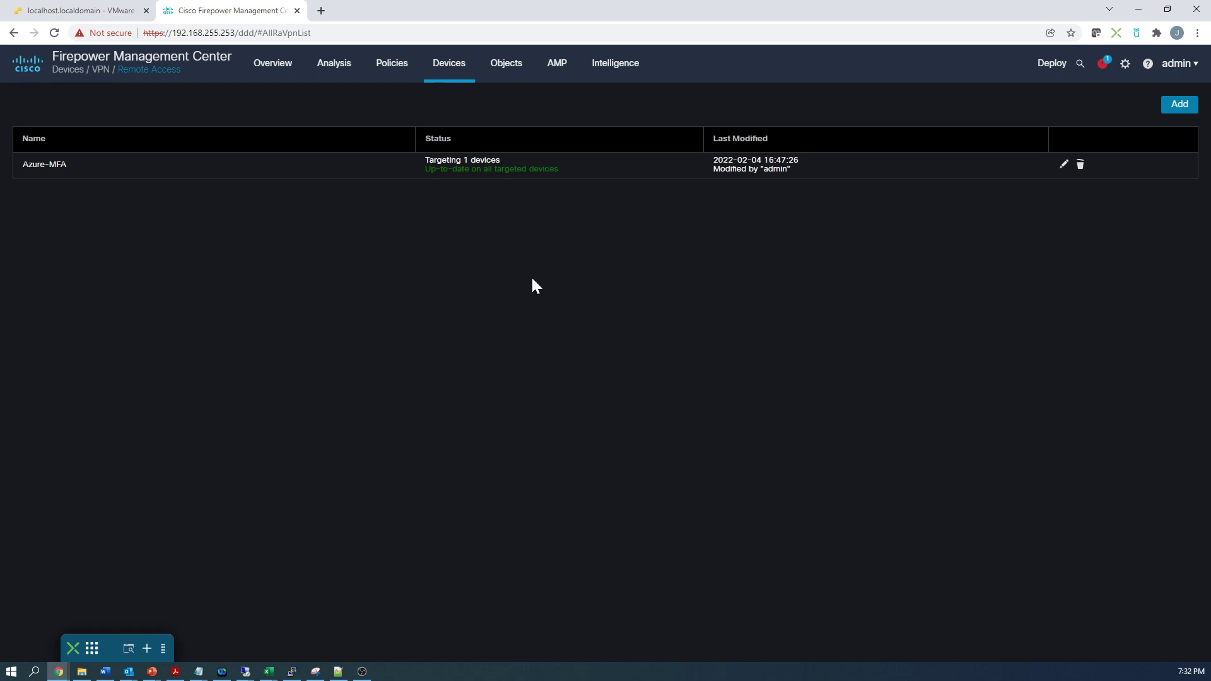
Step: In Analysis > Users > User Activity, open the HR test user's VPN User Login details
{"action": "left_click", "coordinate": [337, 72]}
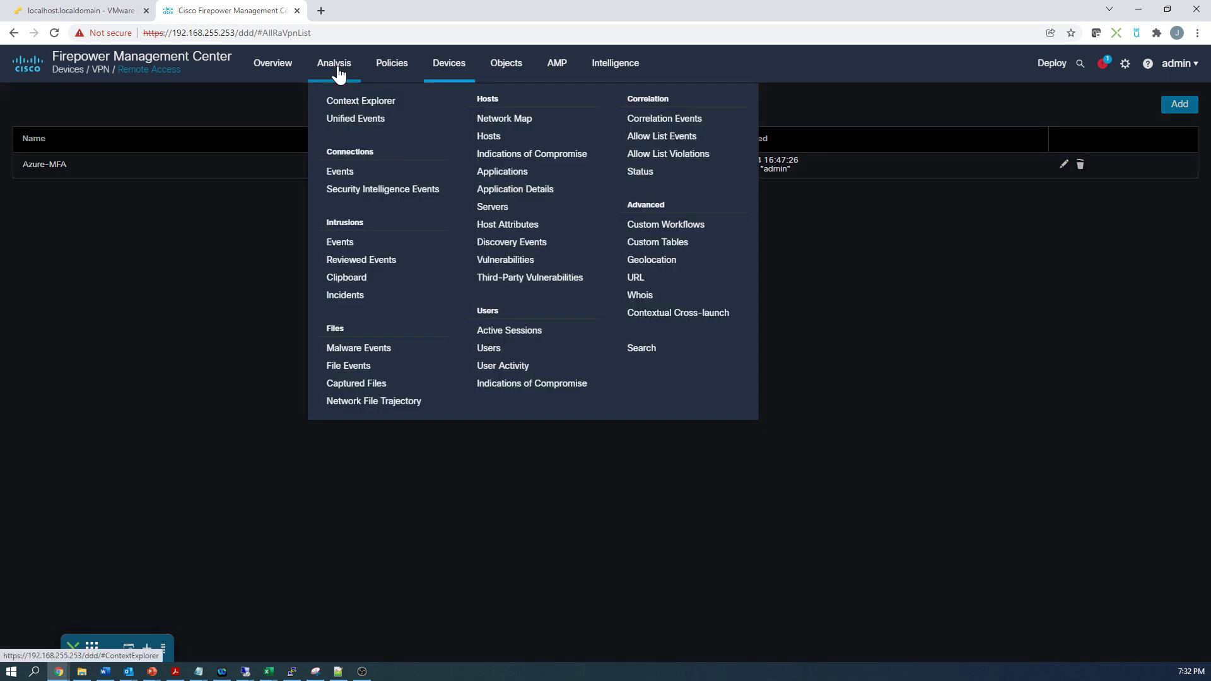
{"action": "left_click", "coordinate": [510, 369]}
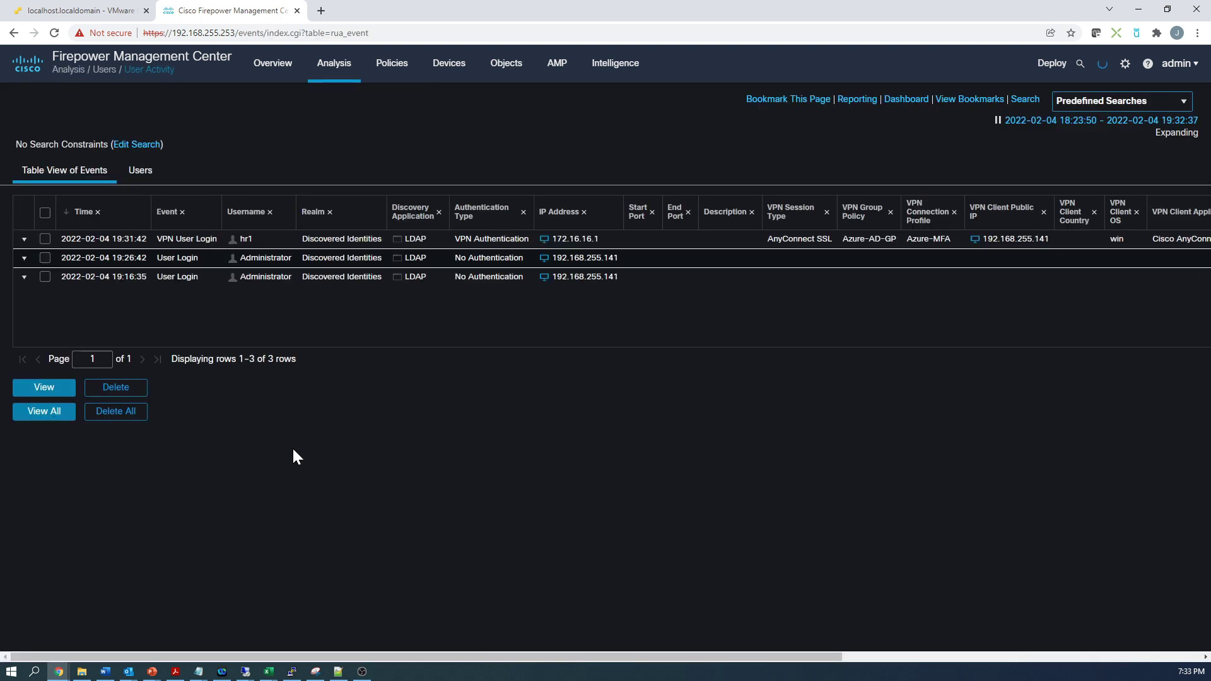
{"action": "left_click", "coordinate": [25, 242]}
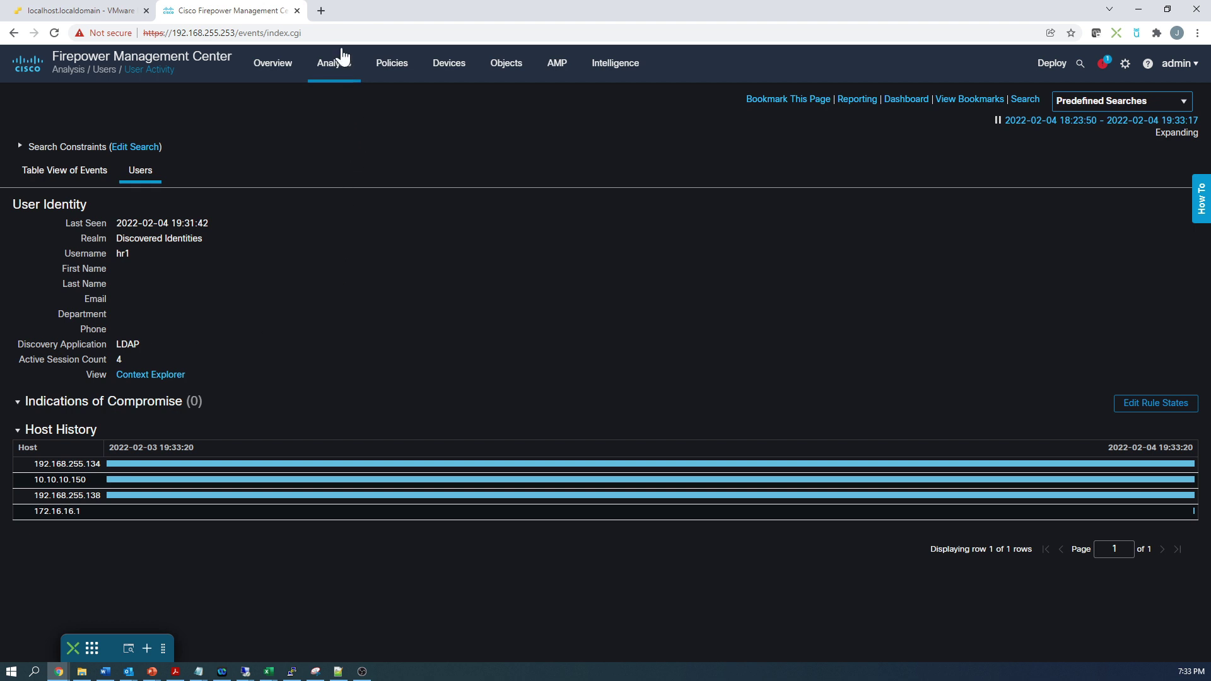
Step: In Active Sessions, log out the VPN Authentication session from 172.16.16.1
{"action": "mouse_move", "coordinate": [335, 71]}
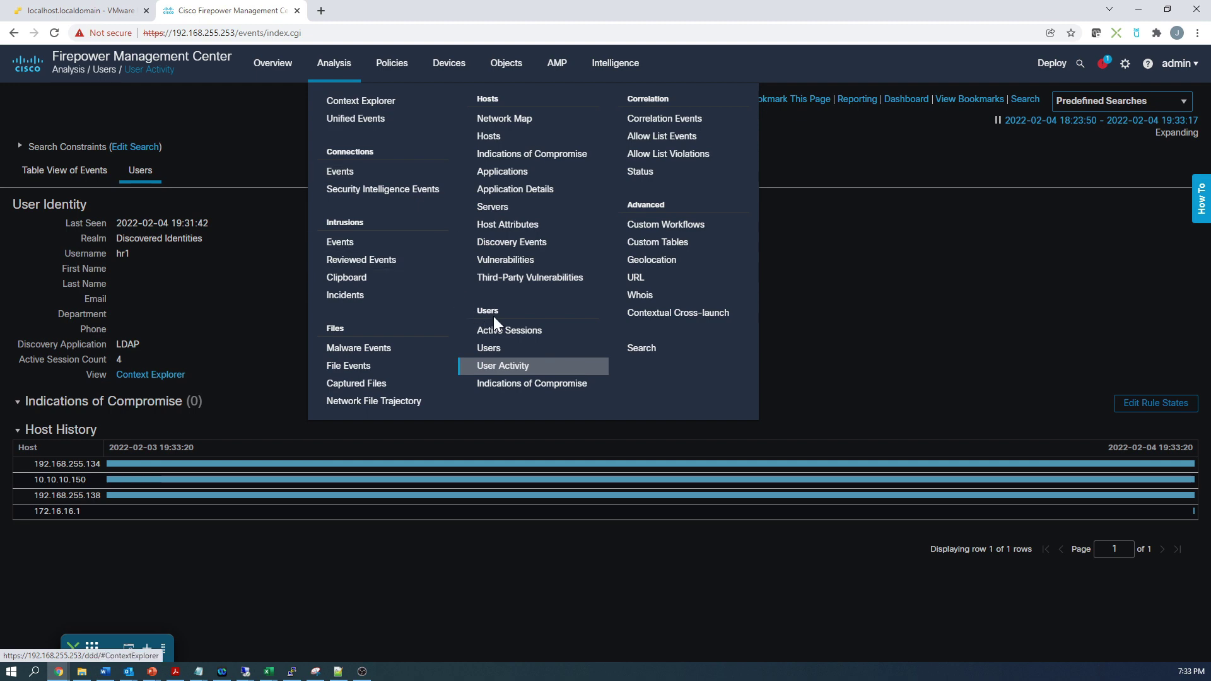
{"action": "left_click", "coordinate": [521, 330]}
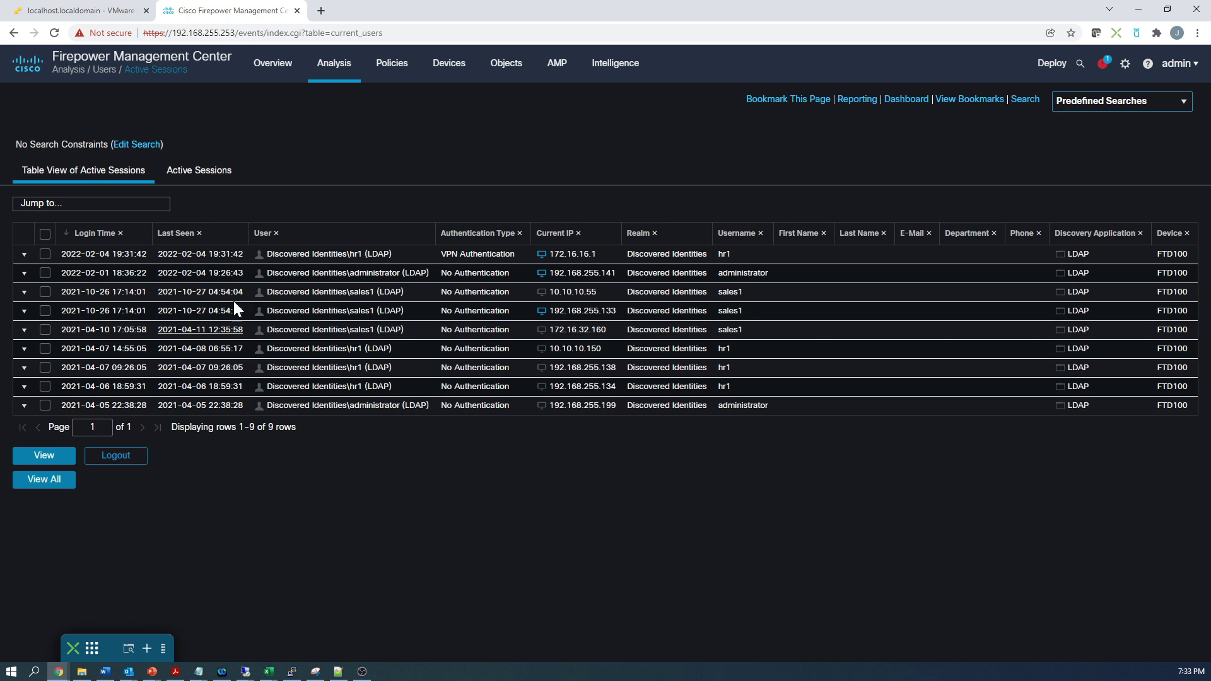
{"action": "left_click", "coordinate": [45, 254]}
{"action": "left_click", "coordinate": [115, 454]}
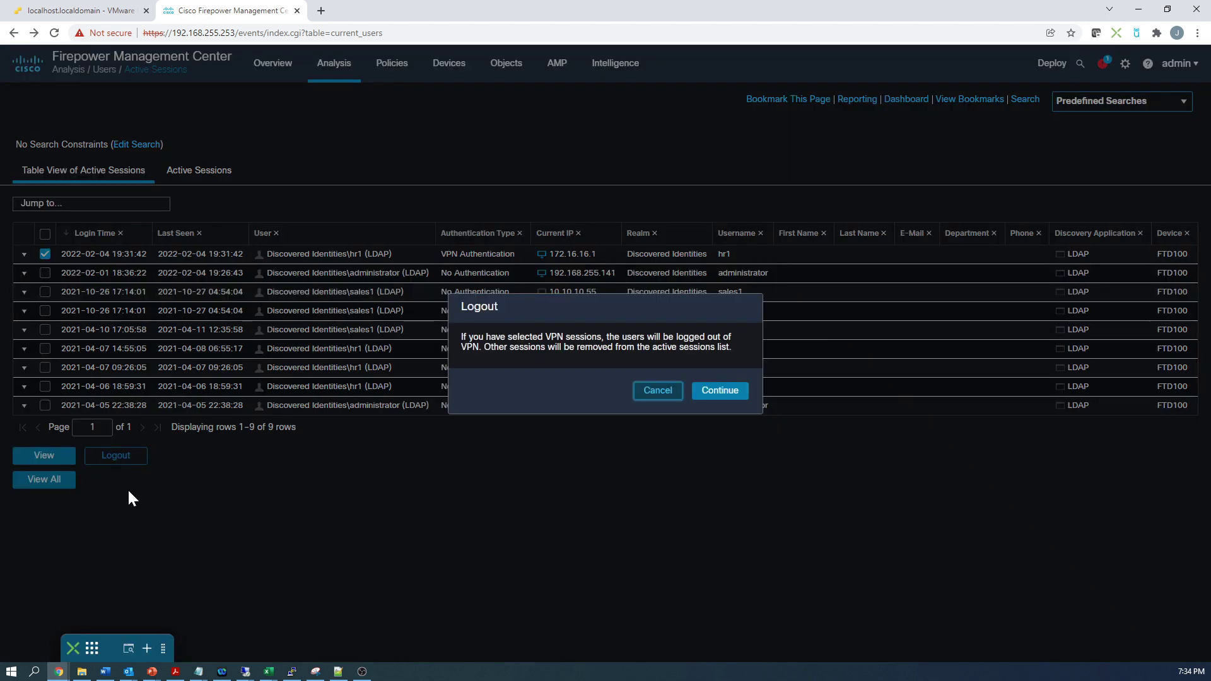
{"action": "left_click", "coordinate": [718, 394]}
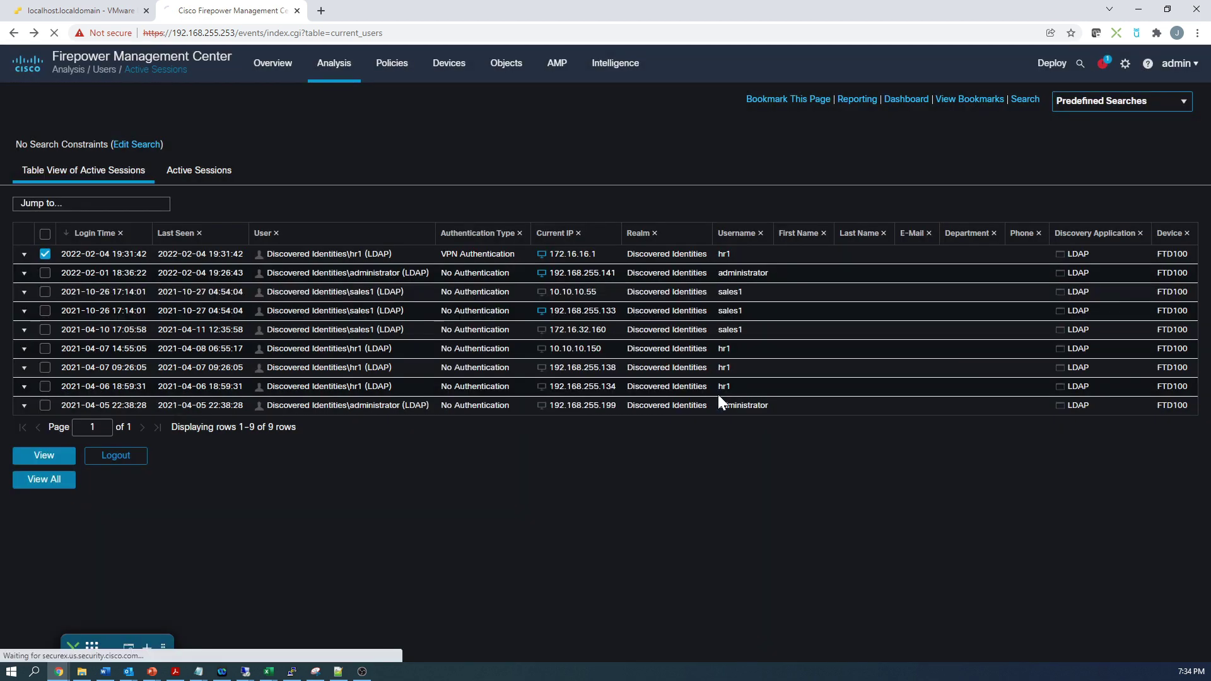
Step: Return to the ESXi console to check AnyConnect reports the Administrator Reset disconnection
{"action": "left_click", "coordinate": [77, 14]}
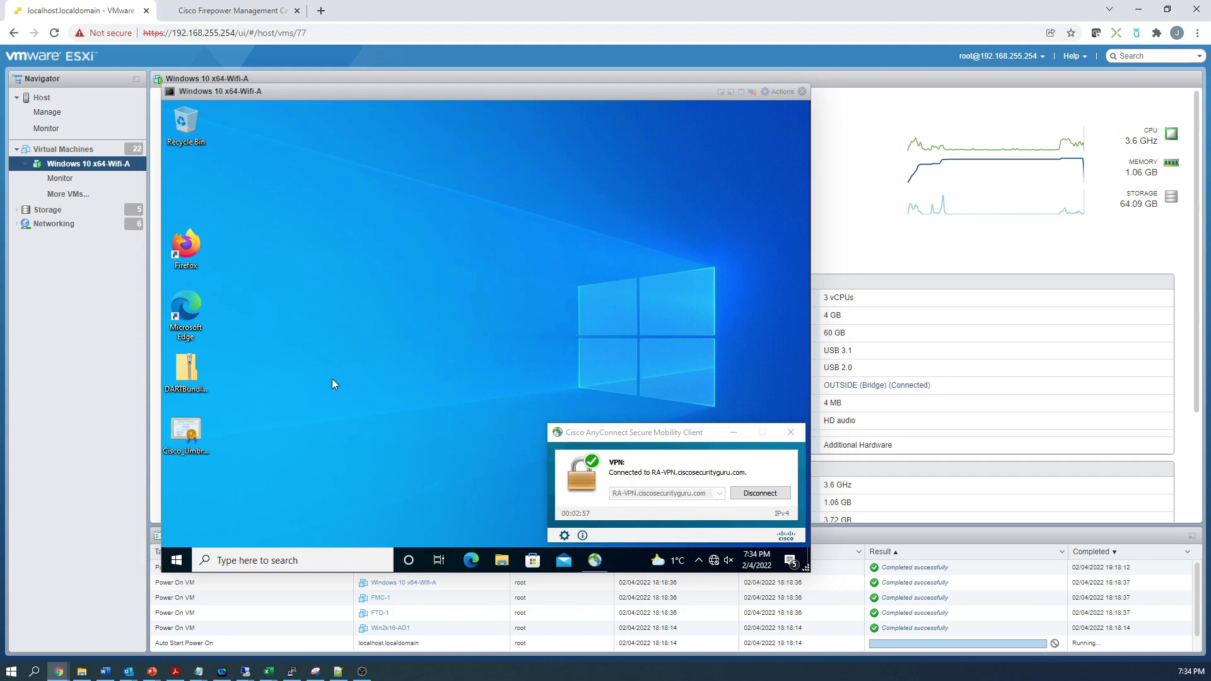